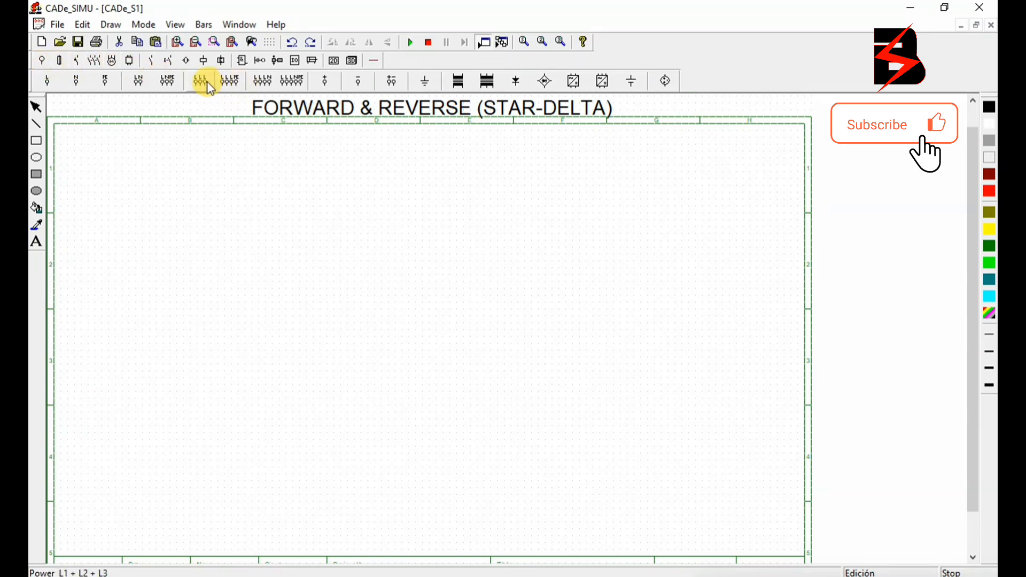
# Place a five-terminal power supply (L1, L2, L3, N, PE) in the upper-left corner of the drawing frame
pyautogui.click(290, 81)
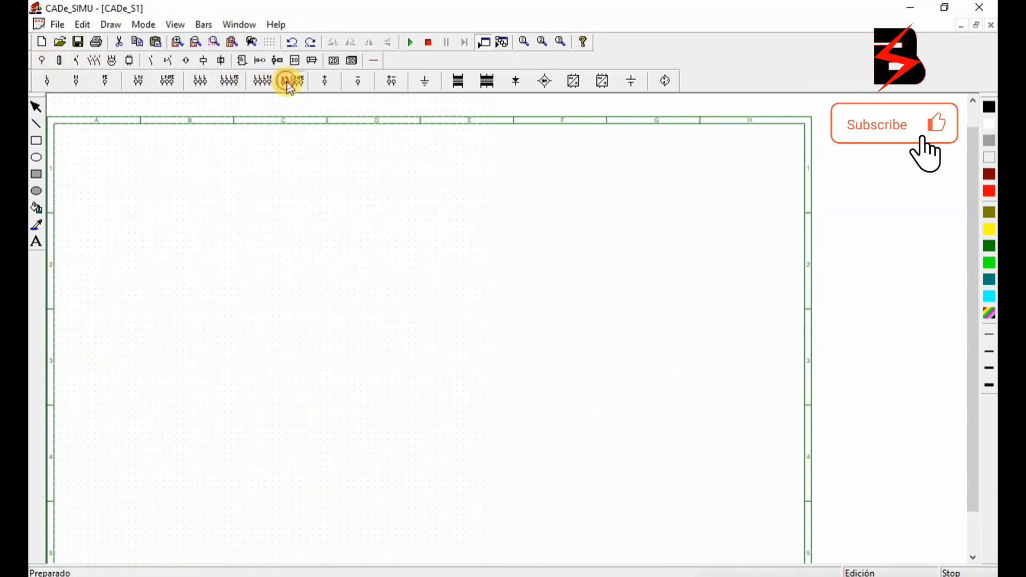
pyautogui.click(73, 146)
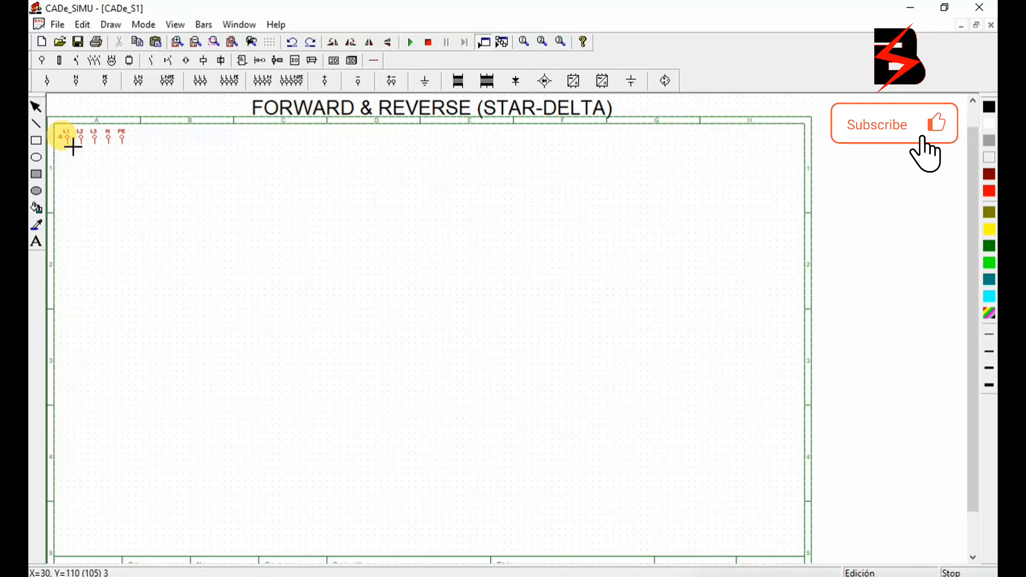
pyautogui.rightClick(72, 146)
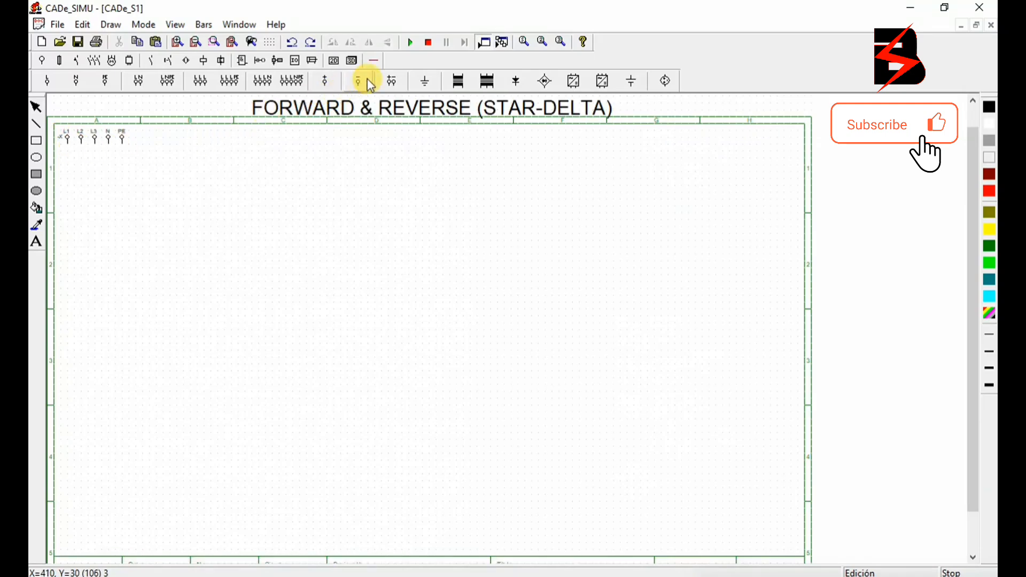
# Draw three vertical phase wires from L1, L2 and L3 down to near the bottom of the sheet
pyautogui.click(369, 59)
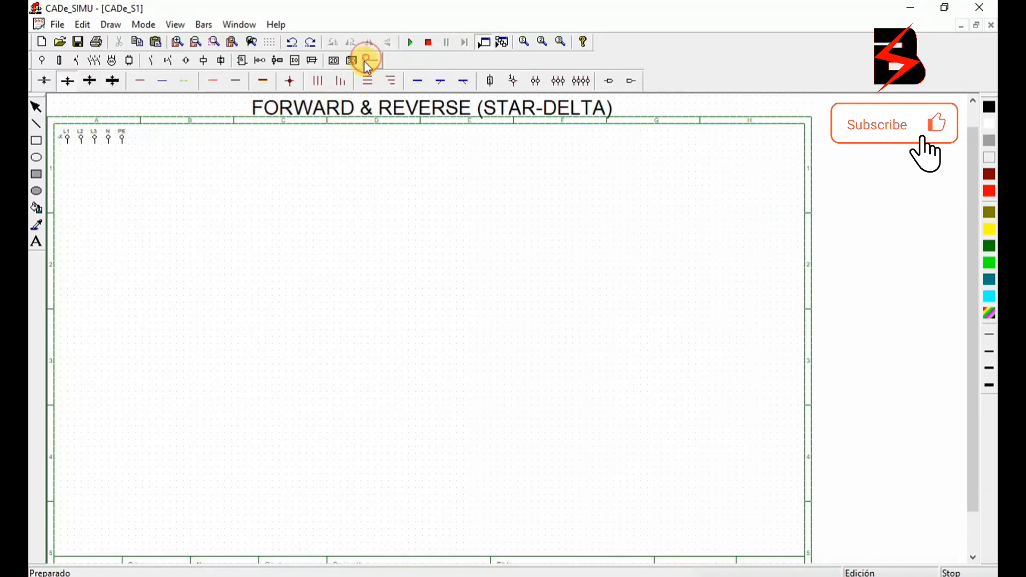
pyautogui.click(318, 82)
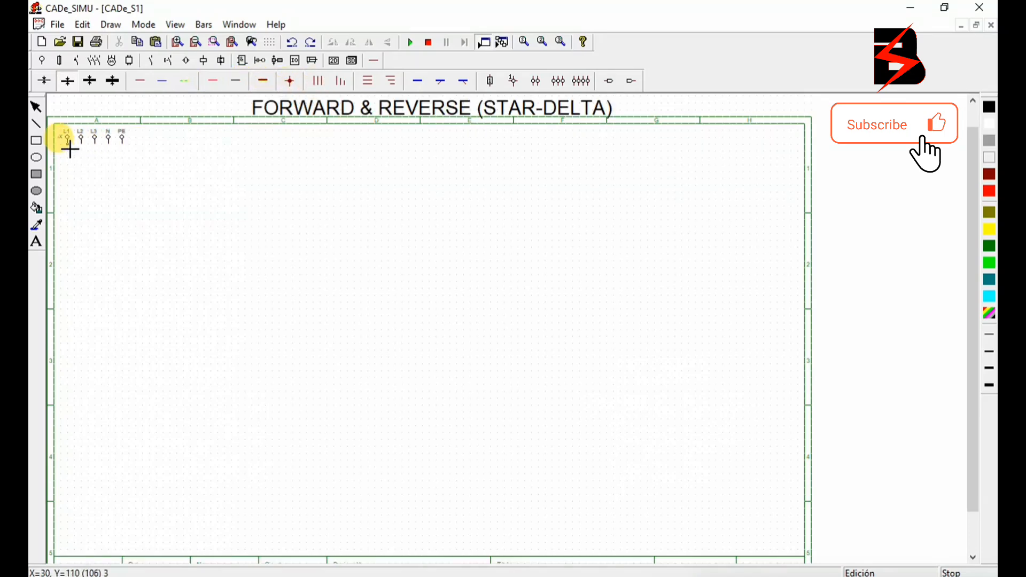
pyautogui.moveTo(70, 150); pyautogui.dragTo(66, 550)
# Draw the neutral wire from N and the protection wire from PE down alongside the phase wires
pyautogui.click(165, 84)
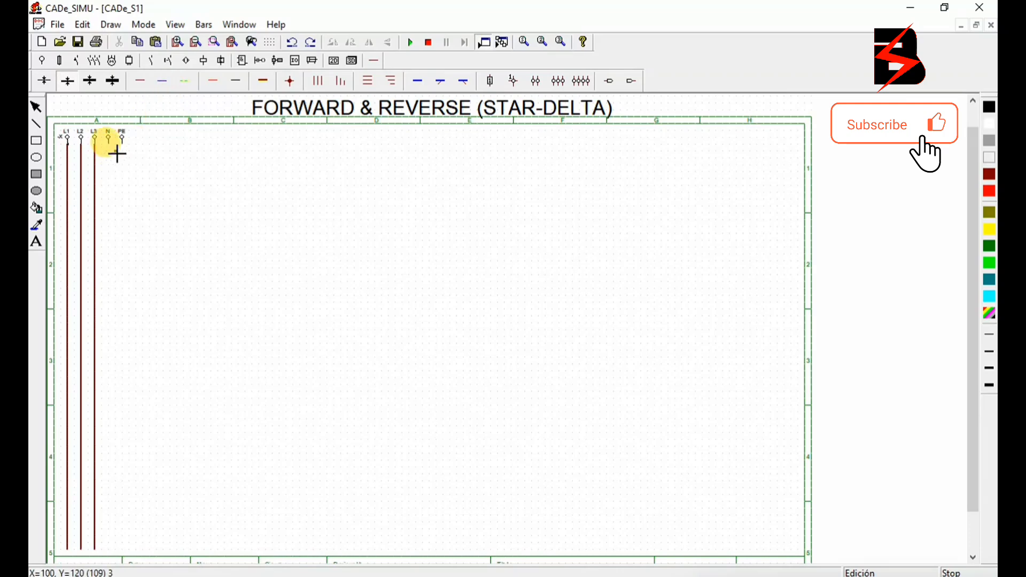
pyautogui.moveTo(117, 154)
pyautogui.mouseDown()
pyautogui.moveTo(107, 144)
pyautogui.moveTo(99, 271)
pyautogui.moveTo(103, 545)
pyautogui.mouseUp()
pyautogui.click(183, 81)
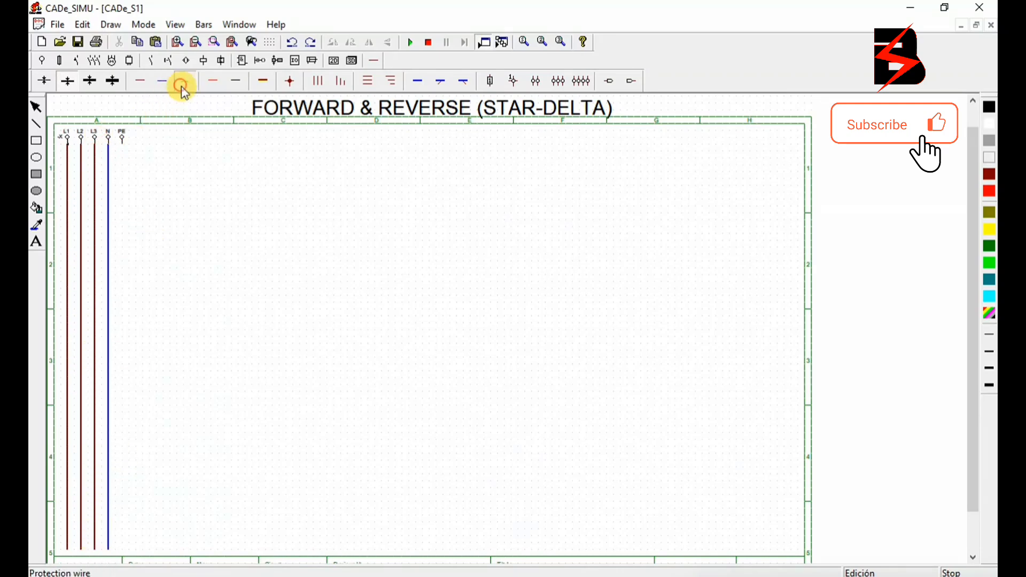
pyautogui.click(117, 159)
pyautogui.moveTo(124, 151); pyautogui.dragTo(101, 550)
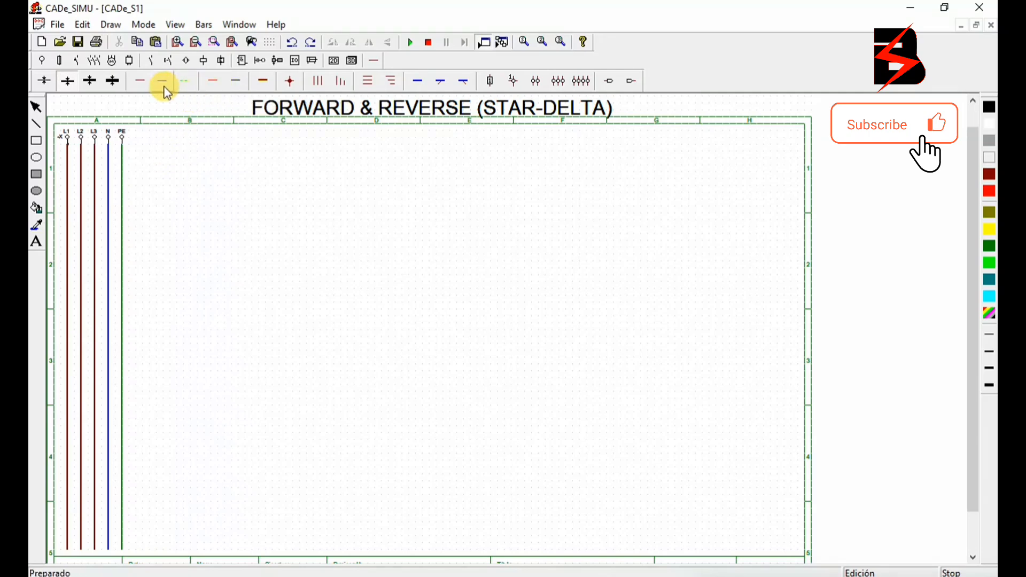
# Place a three-pole contactor contact block (KM), rotated sideways, beside the supply wires near the top of column B
pyautogui.click(94, 62)
pyautogui.click(101, 86)
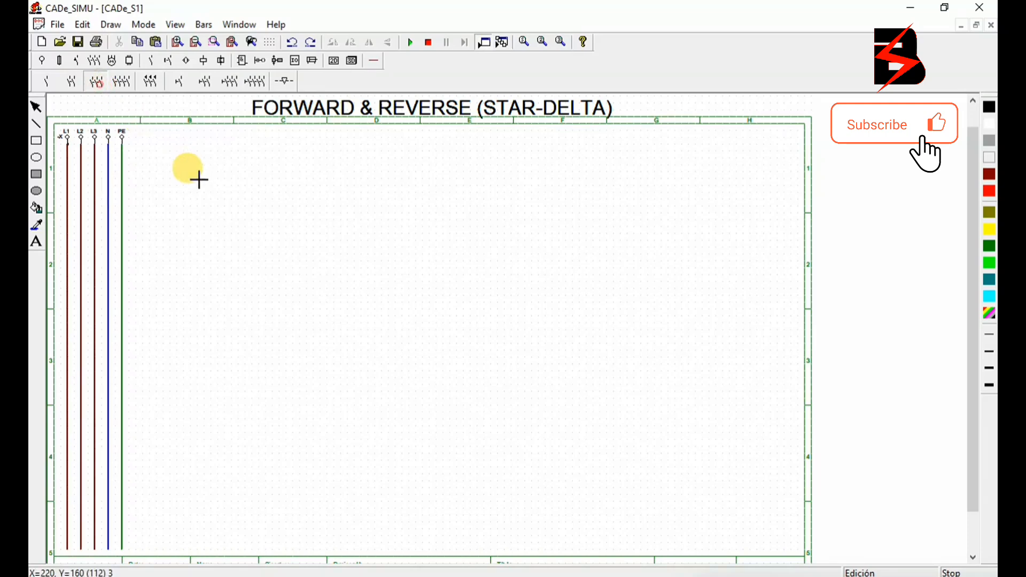
pyautogui.click(259, 131)
pyautogui.click(337, 43)
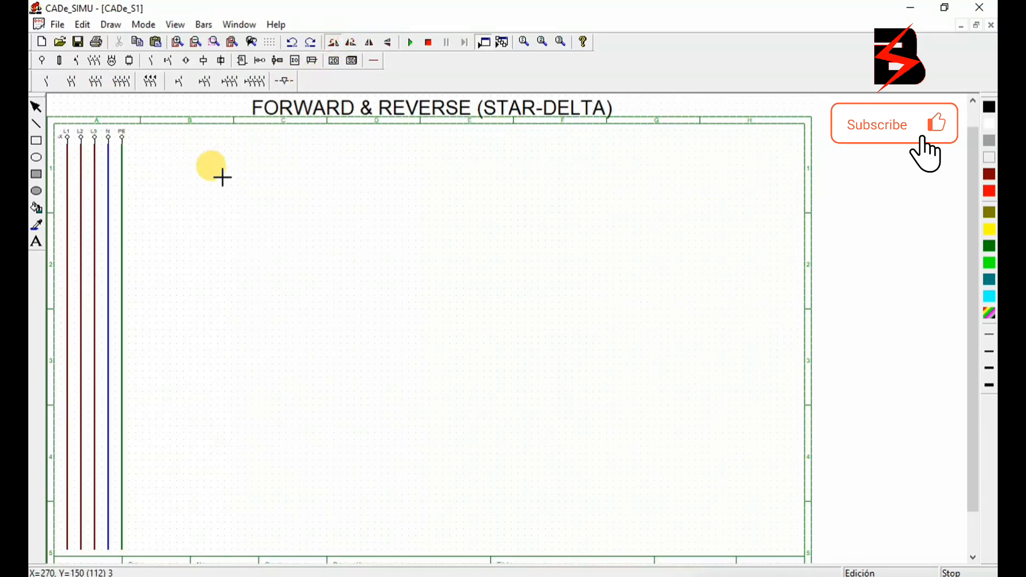
pyautogui.moveTo(173, 170)
pyautogui.mouseDown()
pyautogui.moveTo(173, 181)
pyautogui.moveTo(146, 179)
pyautogui.moveTo(173, 178)
pyautogui.mouseUp()
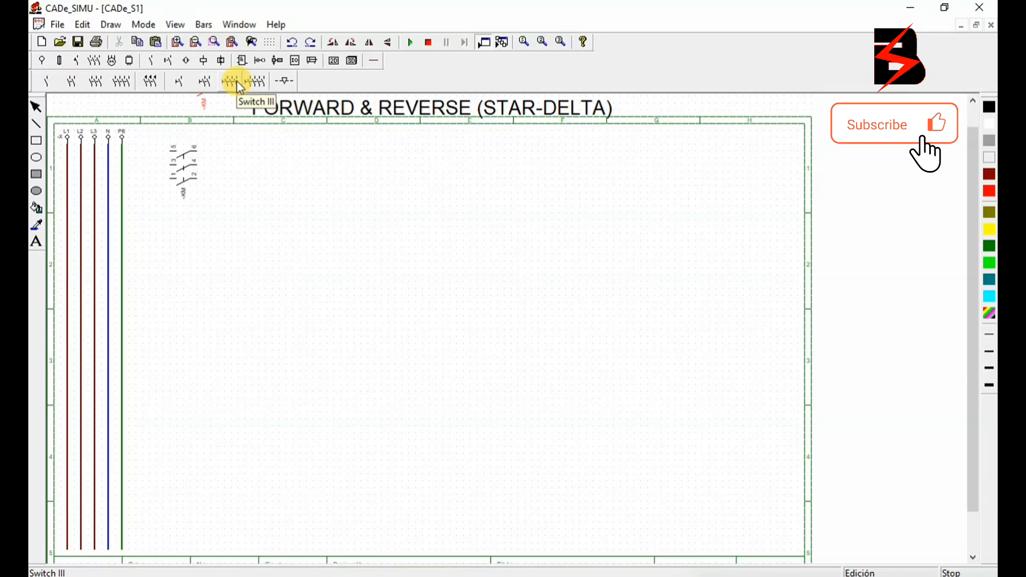
# Place two more rotated three-pole contactor blocks, one above the other, in column C
pyautogui.click(123, 83)
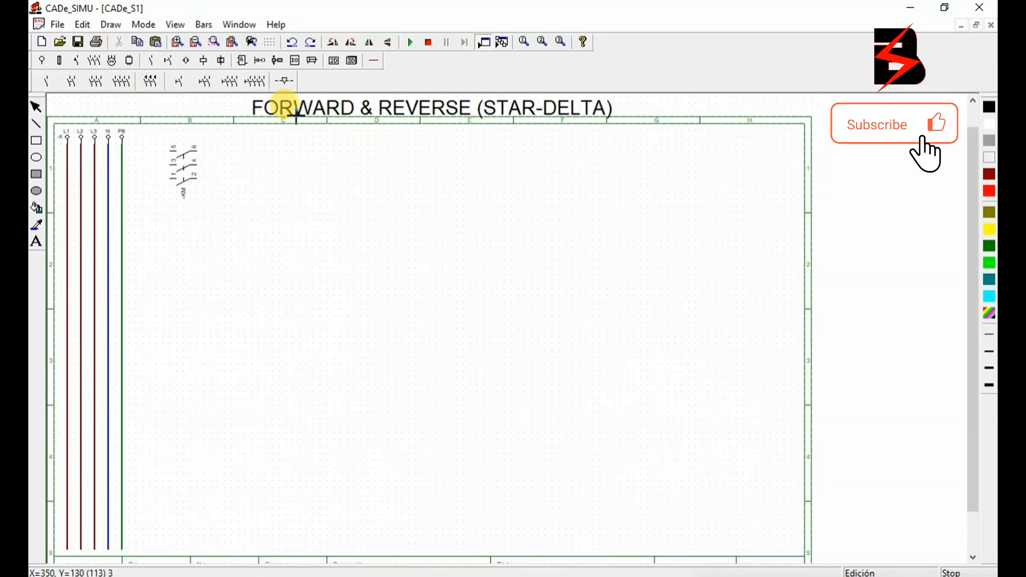
pyautogui.click(296, 114)
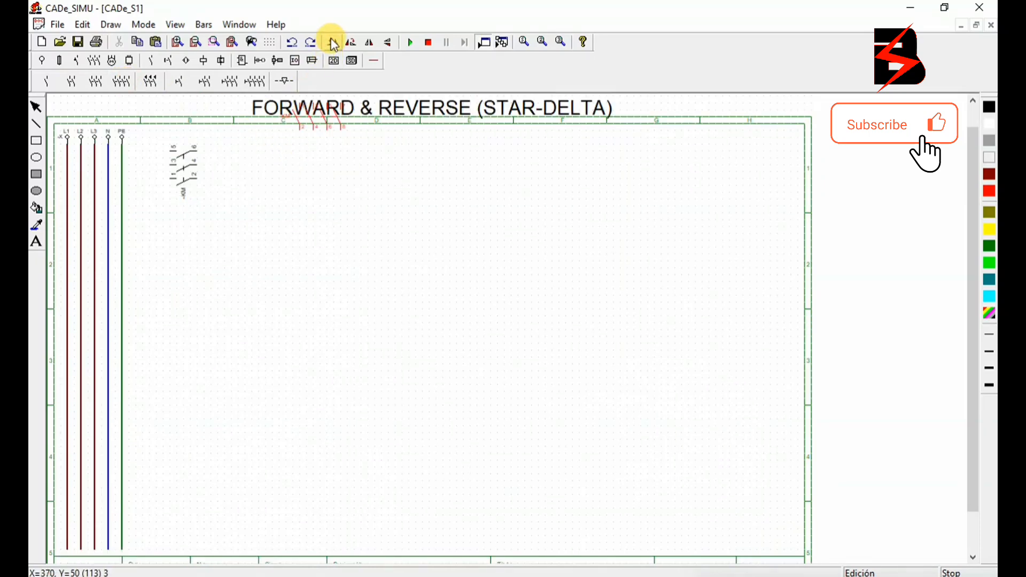
pyautogui.click(100, 86)
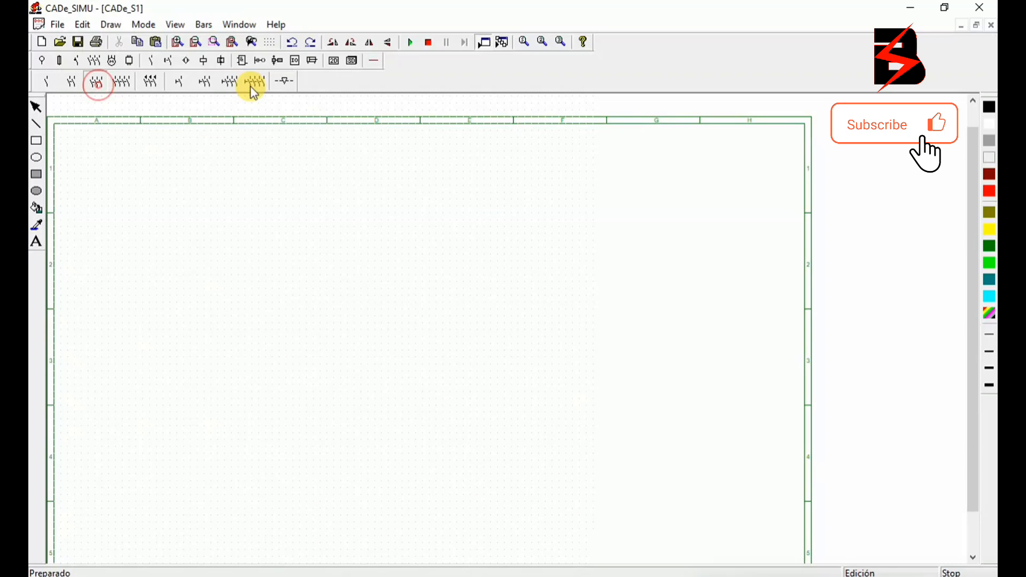
pyautogui.click(330, 45)
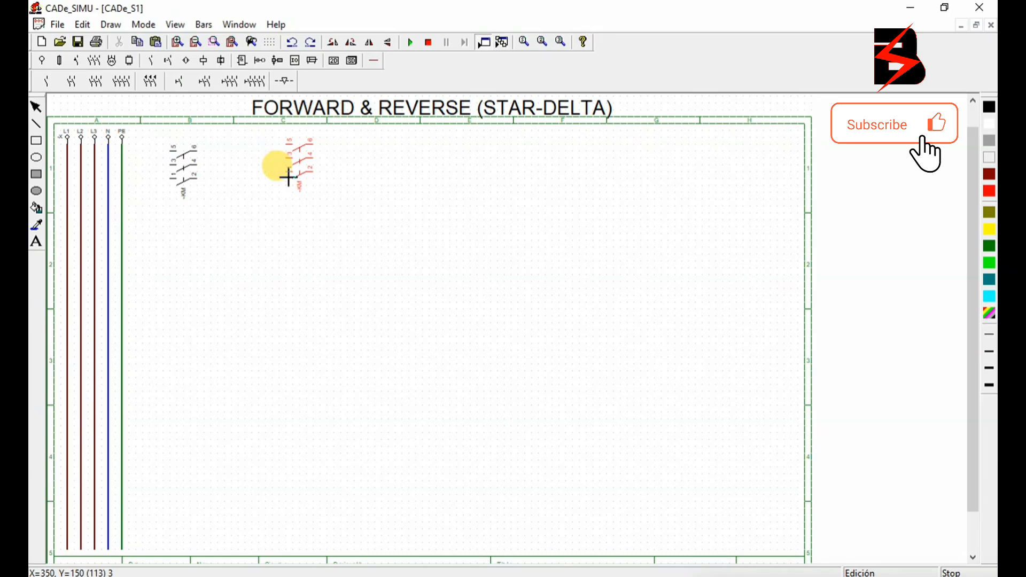
pyautogui.click(289, 178)
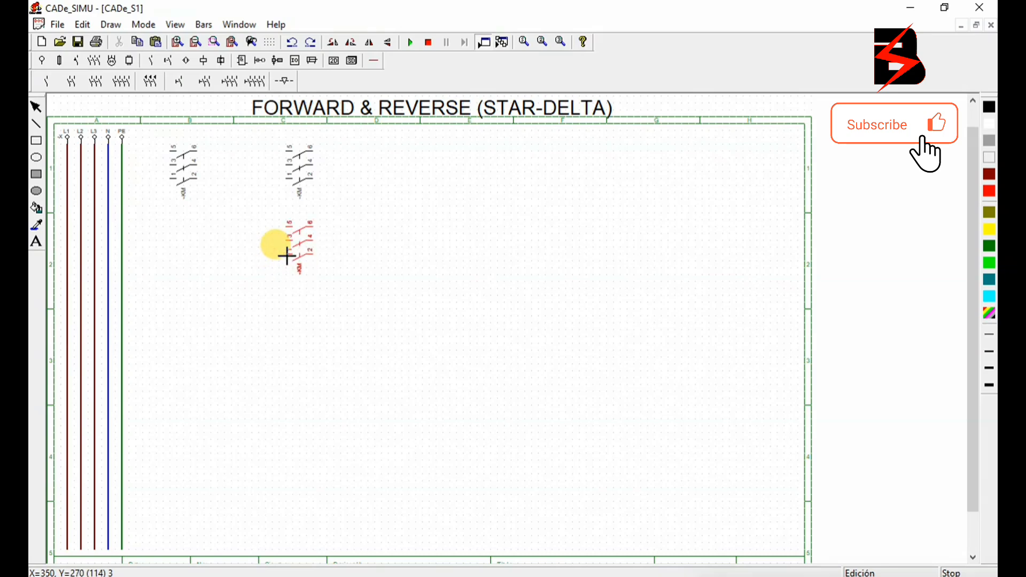
pyautogui.click(287, 255)
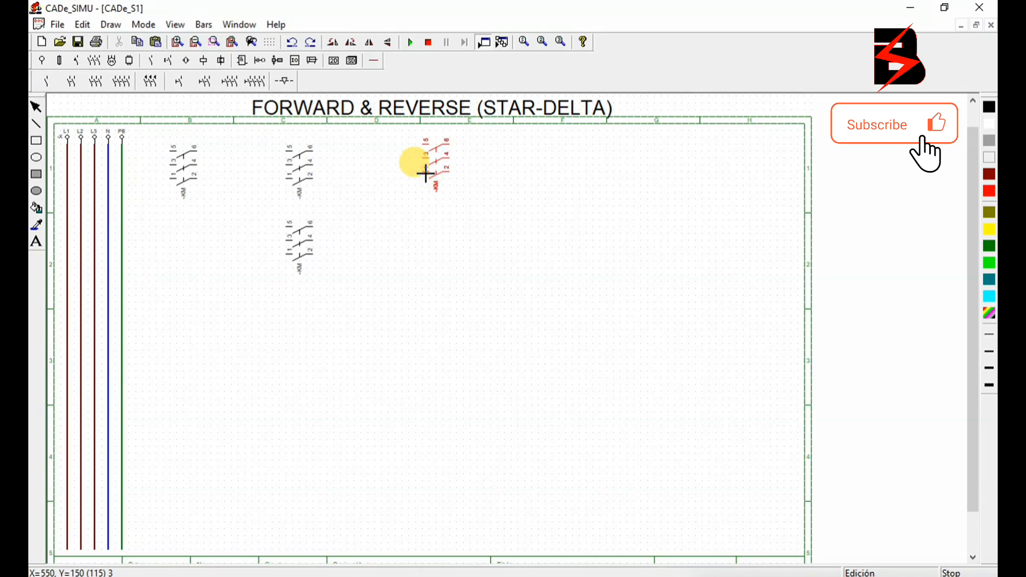
# Place three rotated three-pole contactor blocks in a vertical stack in column E
pyautogui.click(426, 173)
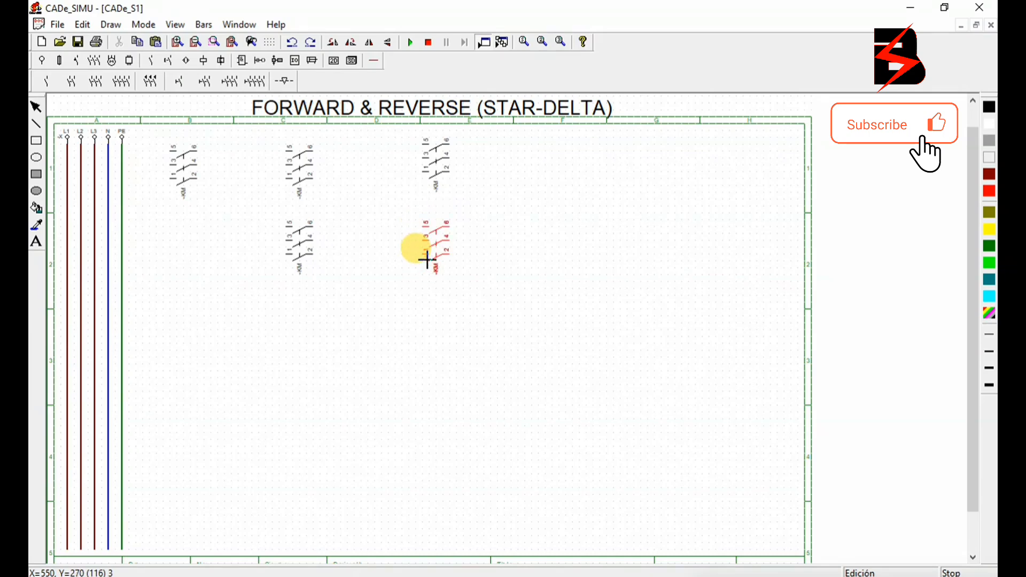
pyautogui.click(427, 259)
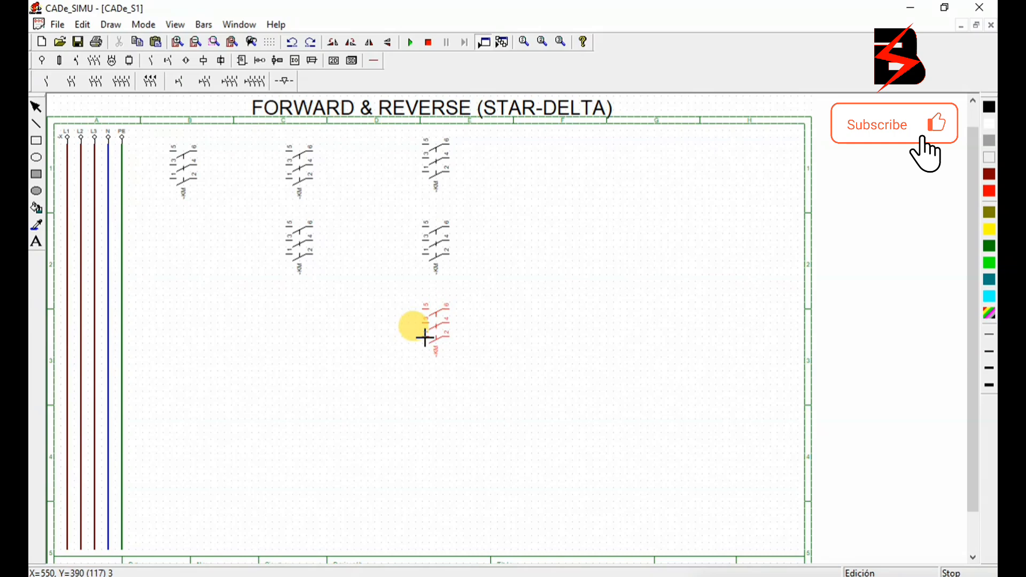
pyautogui.click(425, 338)
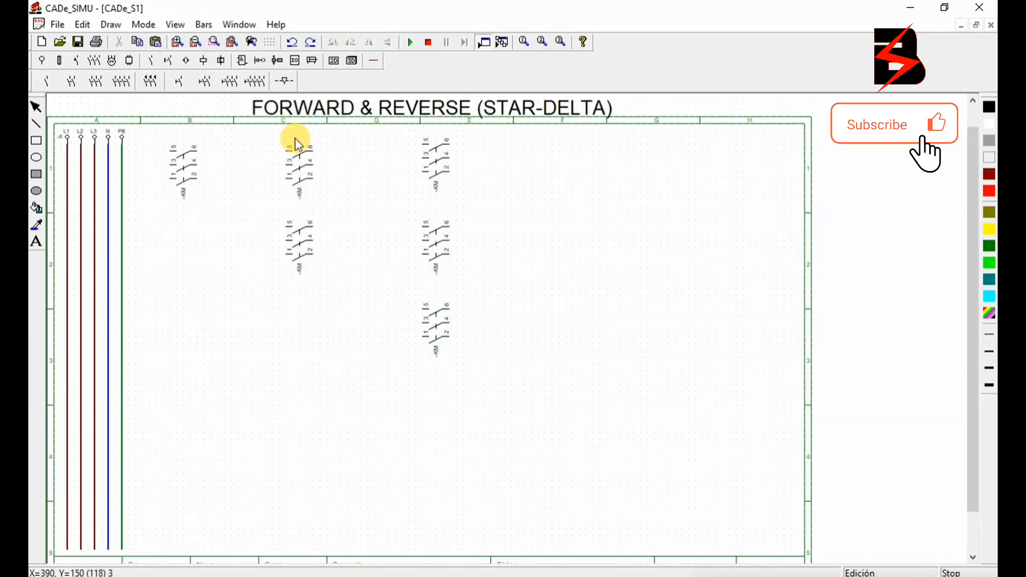
# Place a rotated three-pole thermal overload relay in column F, level with the top row of contactors
pyautogui.click(81, 61)
pyautogui.click(295, 85)
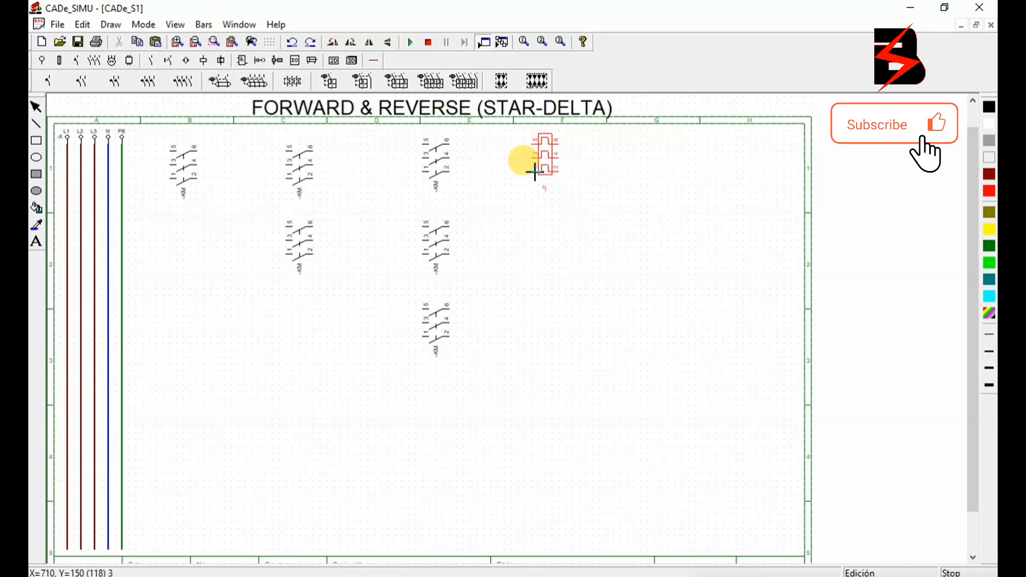
pyautogui.click(534, 179)
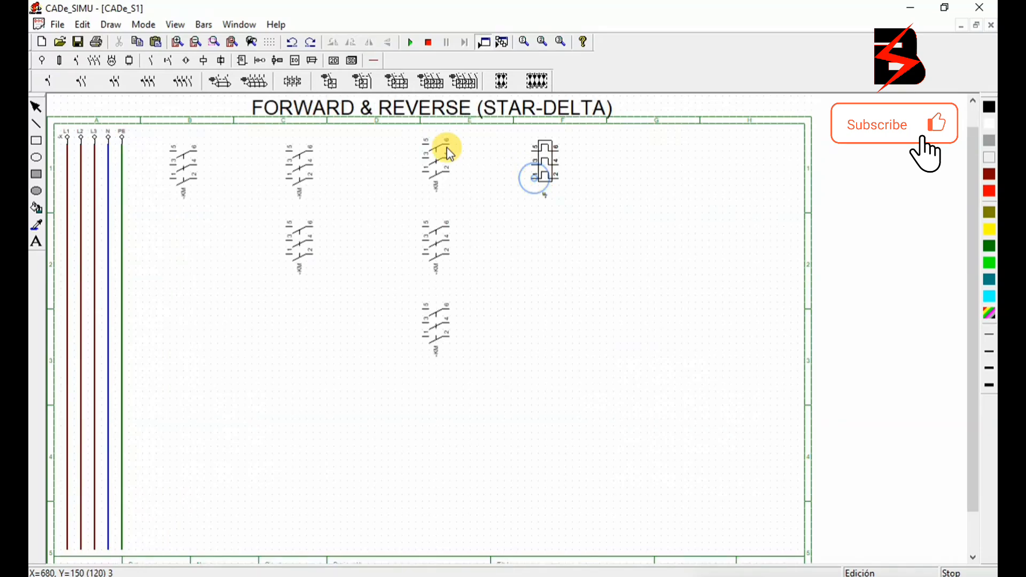
# Place a six-terminal three-phase motor (U1, V1, W1, W2, U2, V2, PE) in column G
pyautogui.click(112, 61)
pyautogui.click(75, 80)
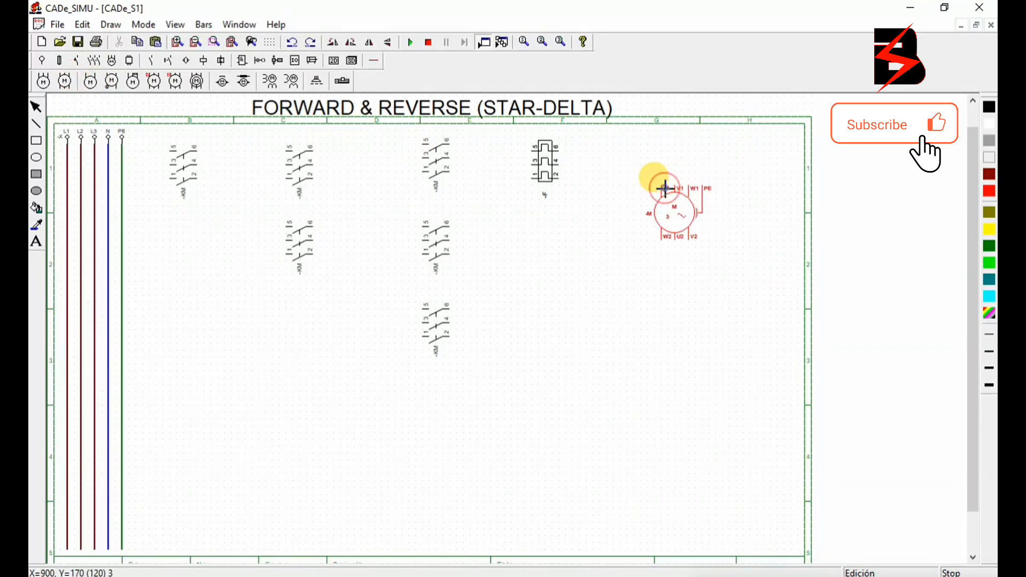
pyautogui.click(666, 189)
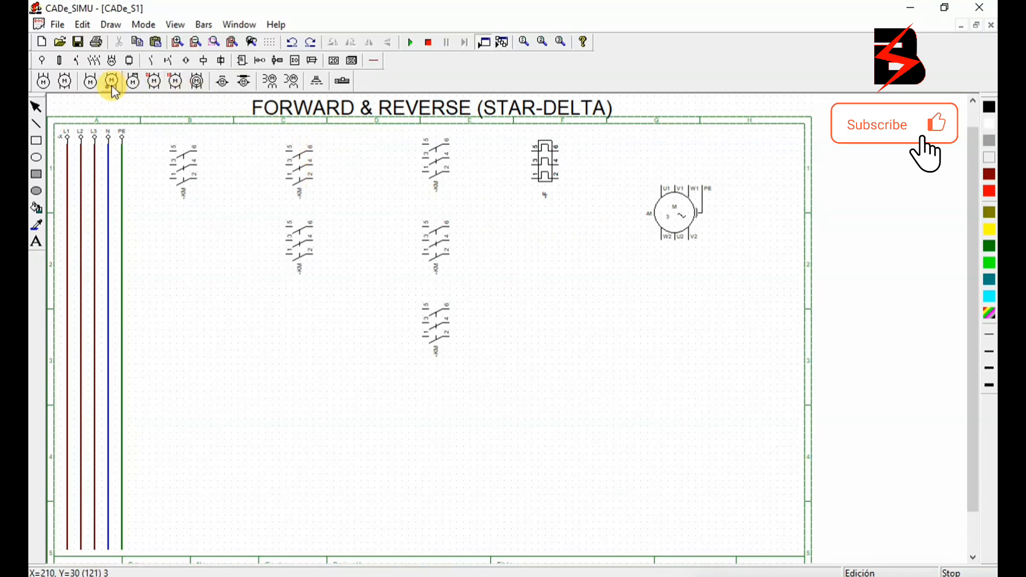
# Wire the L1, L2 and L3 supply lines to the inputs of the contactor block in column B
pyautogui.click(372, 62)
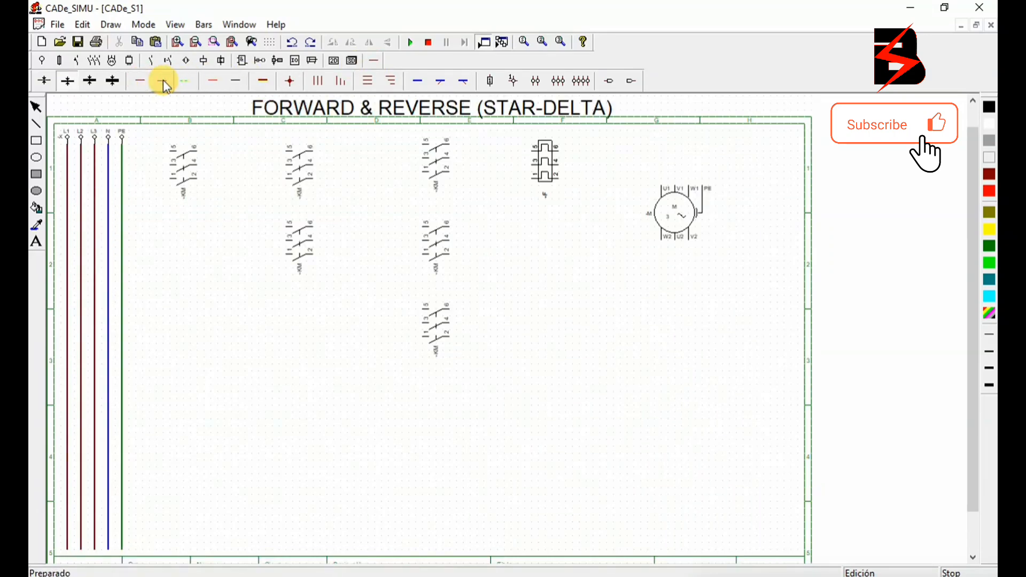
pyautogui.click(339, 83)
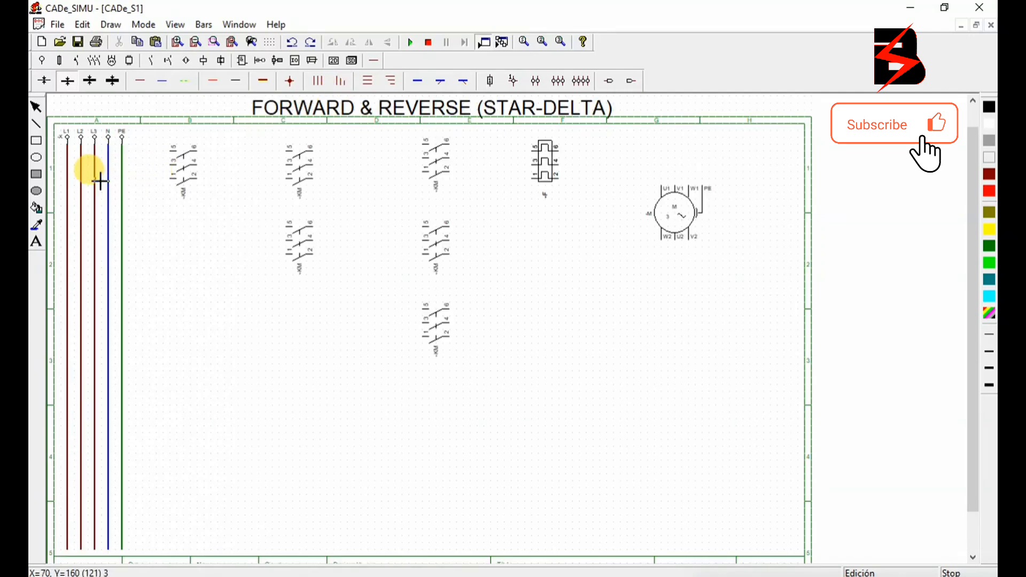
pyautogui.rightClick(389, 90)
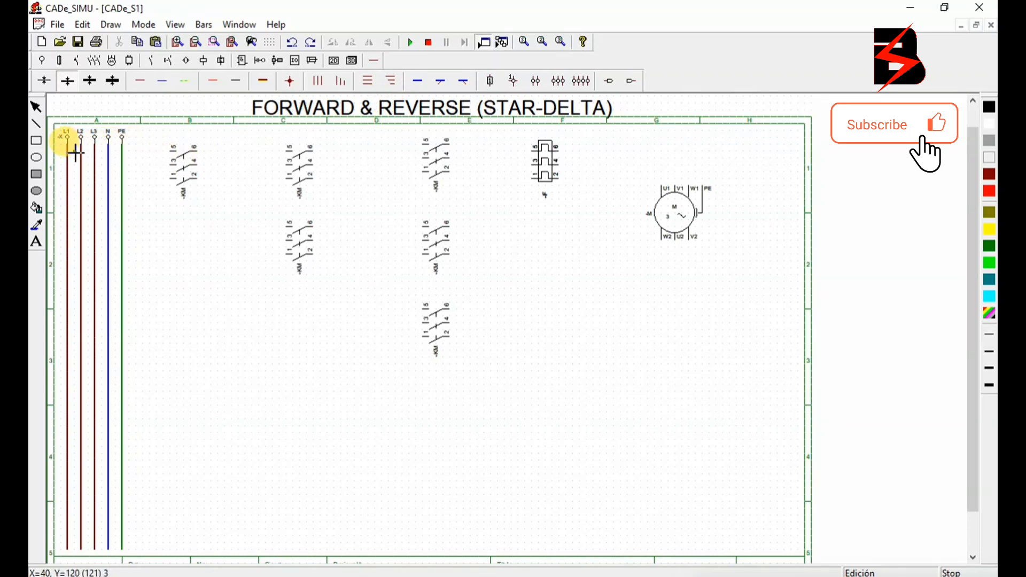
pyautogui.moveTo(68, 153)
pyautogui.mouseDown()
pyautogui.moveTo(149, 155)
pyautogui.moveTo(171, 168)
pyautogui.mouseUp()
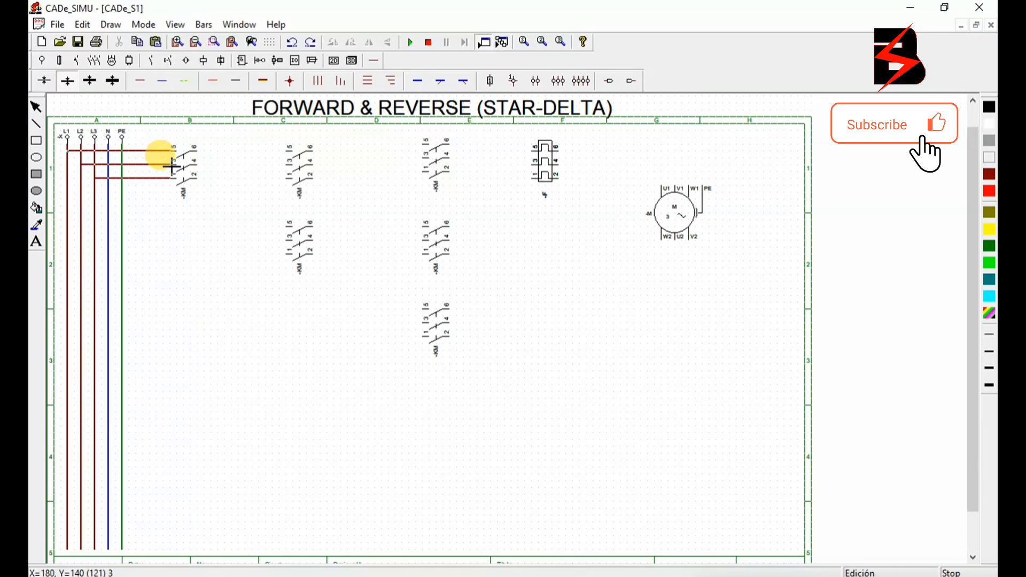
# Add connection nodes where the contactor's feed wires meet the L1, L2 and L3 lines
pyautogui.click(293, 82)
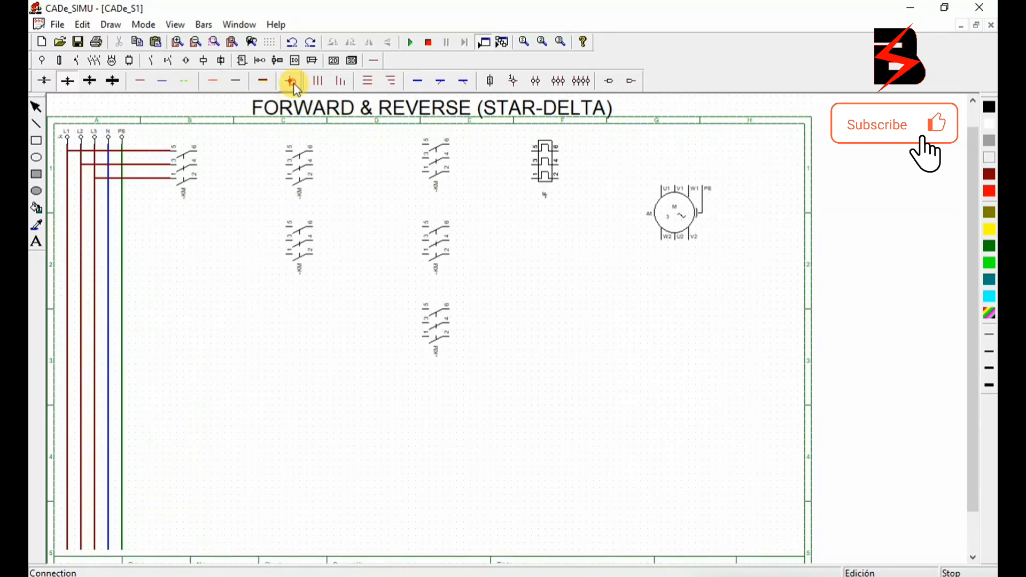
pyautogui.click(70, 153)
pyautogui.click(83, 168)
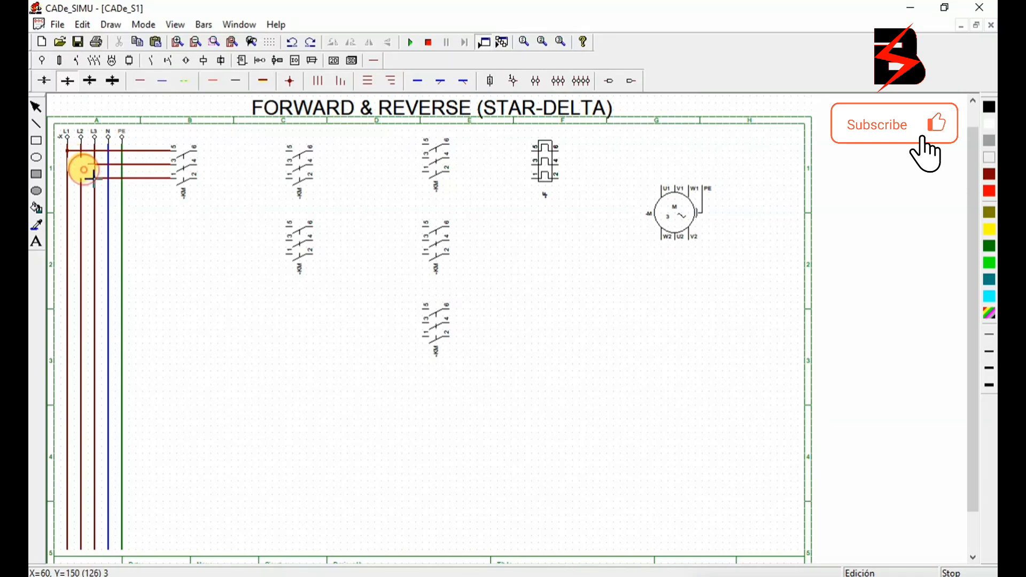
pyautogui.click(96, 178)
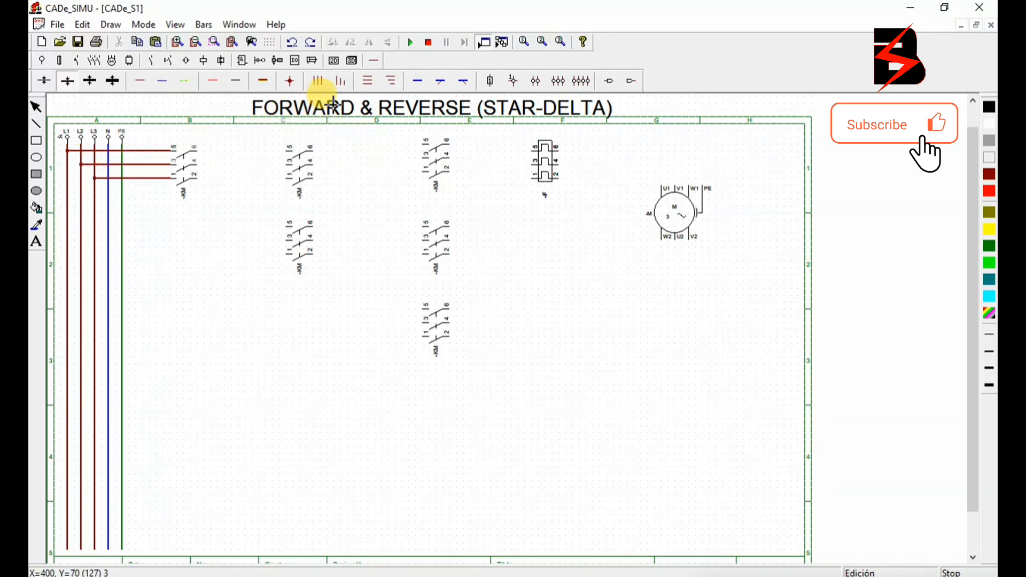
pyautogui.click(319, 85)
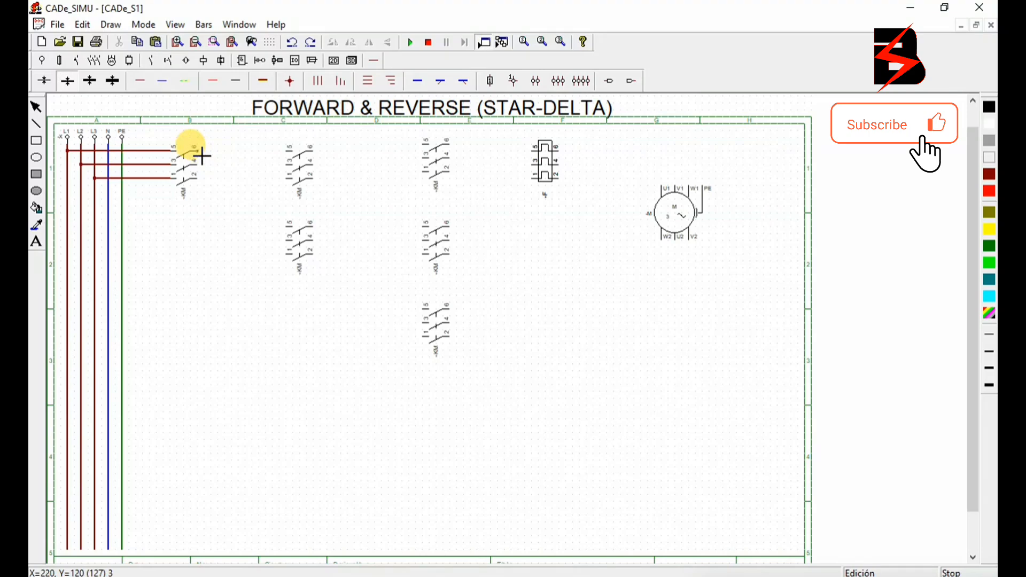
pyautogui.moveTo(204, 155)
pyautogui.mouseDown()
pyautogui.moveTo(290, 170)
pyautogui.moveTo(275, 172)
pyautogui.mouseUp()
pyautogui.hotkey('ctrl', 'z')
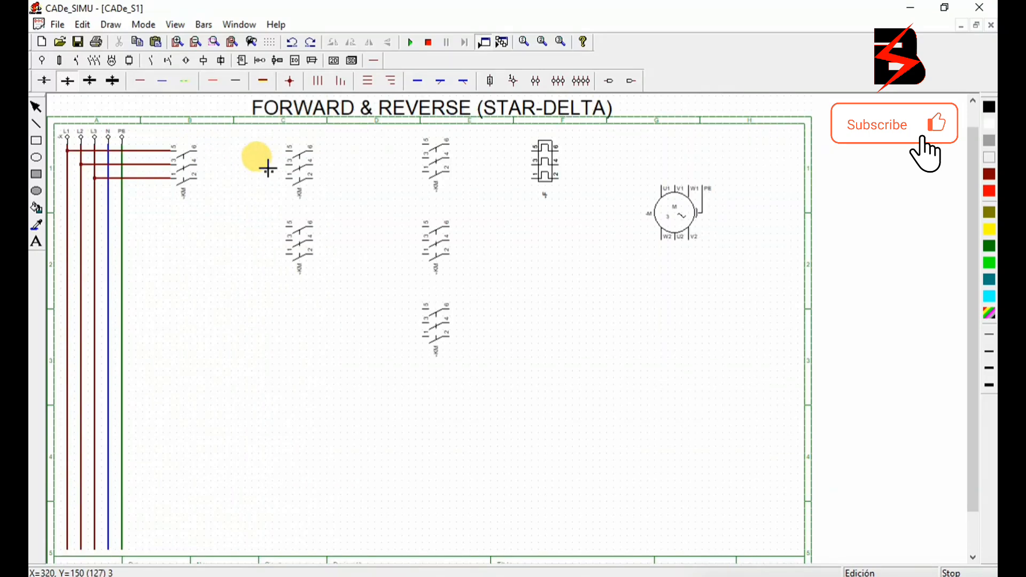
# Connect the column B contactor's outputs to the upper column C contactor with three horizontal wires, undoing the wires extended toward column E
pyautogui.click(366, 84)
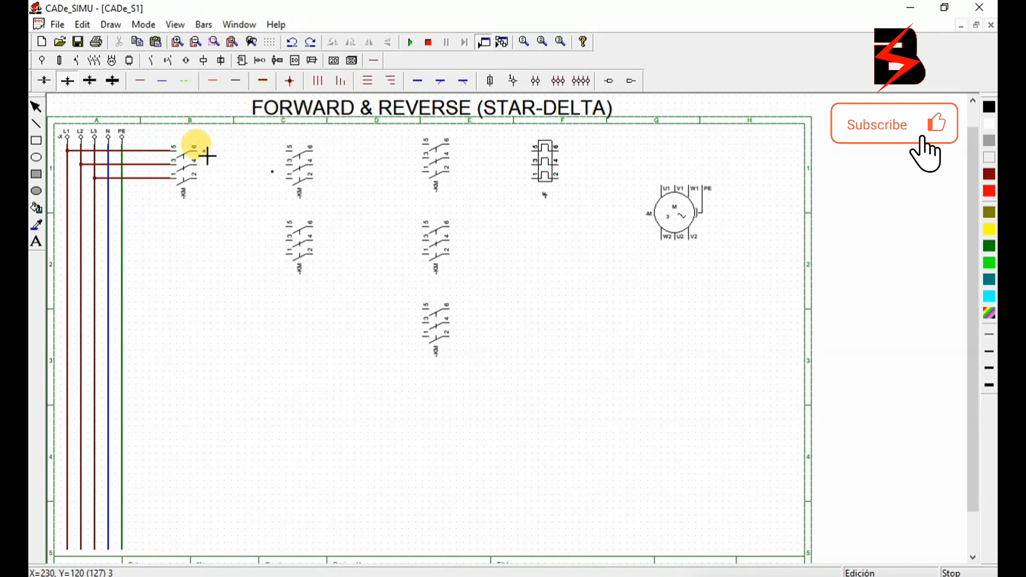
pyautogui.moveTo(199, 155); pyautogui.dragTo(415, 165)
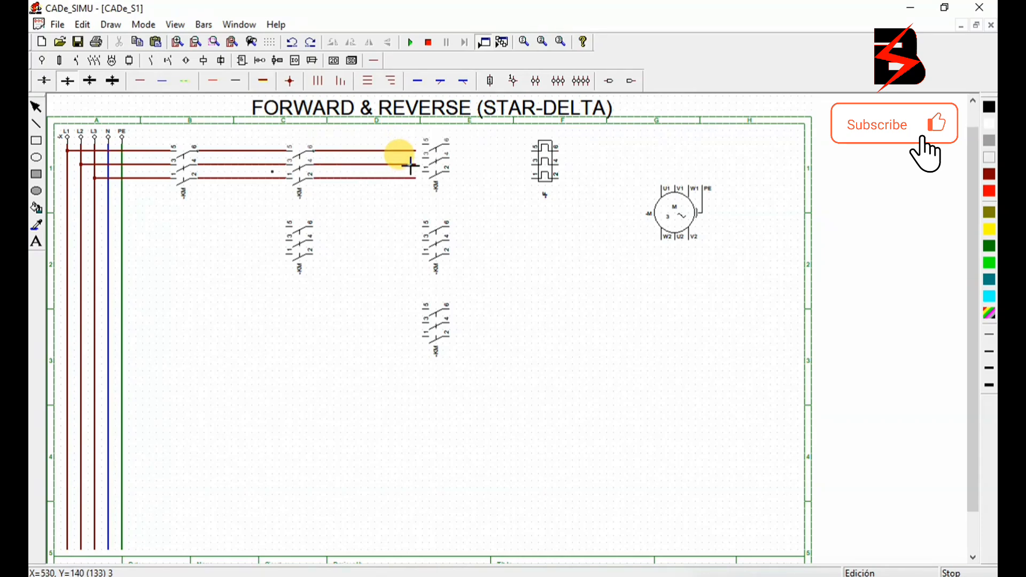
pyautogui.hotkey('ctrl', 'z')
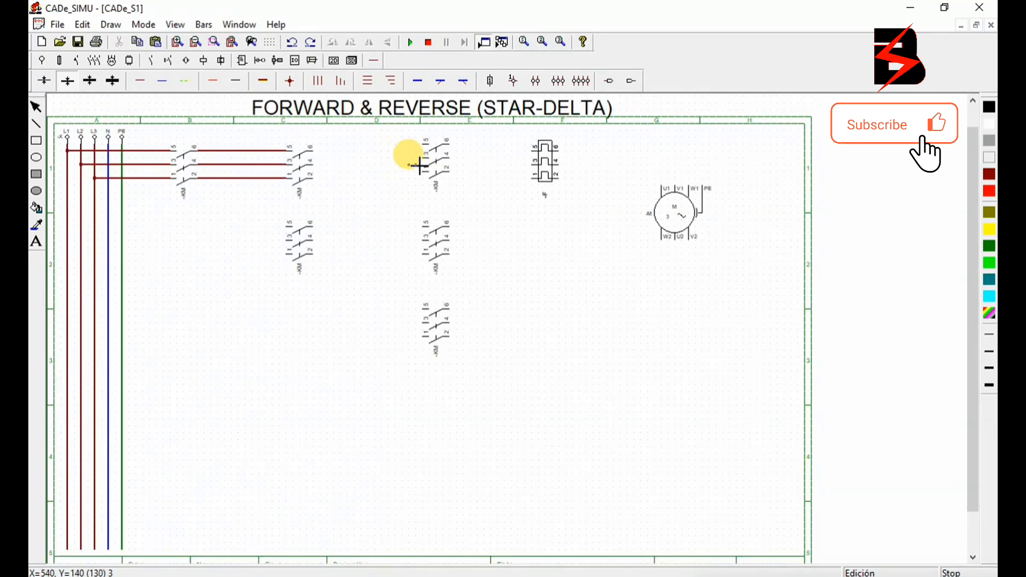
# Connect the upper column C contactor's outputs to the top column E contactor and onward to the overload relay's inputs with three horizontal wires
pyautogui.press('Escape')
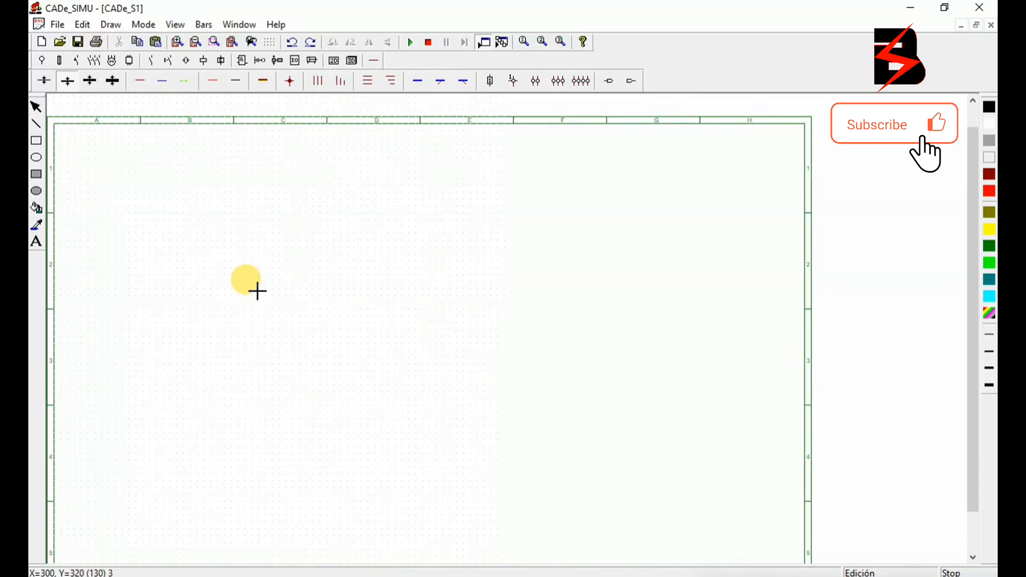
pyautogui.click(445, 154)
pyautogui.moveTo(447, 158); pyautogui.dragTo(448, 168)
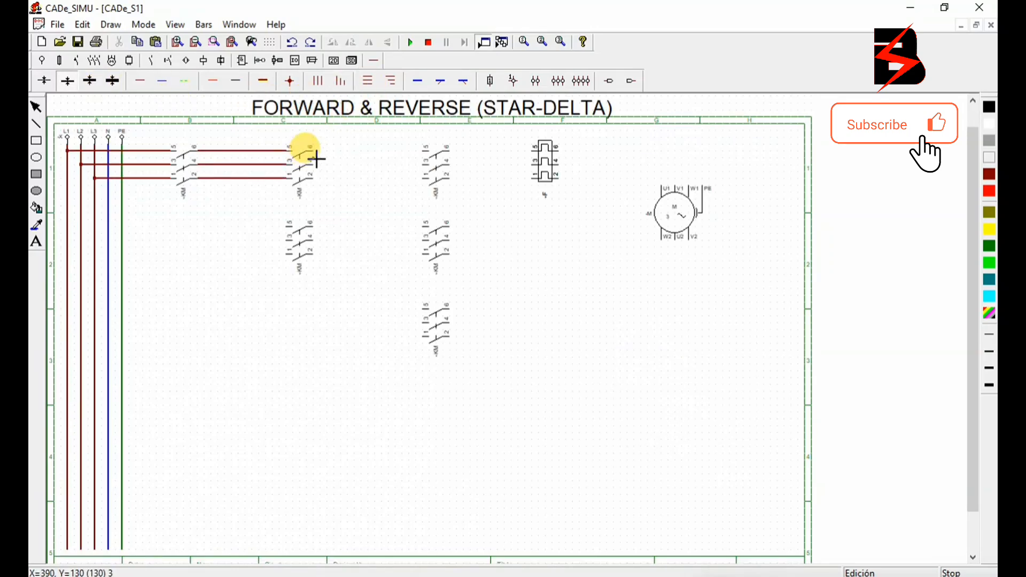
pyautogui.moveTo(316, 156)
pyautogui.mouseDown()
pyautogui.moveTo(452, 170)
pyautogui.moveTo(486, 155)
pyautogui.moveTo(536, 161)
pyautogui.mouseUp()
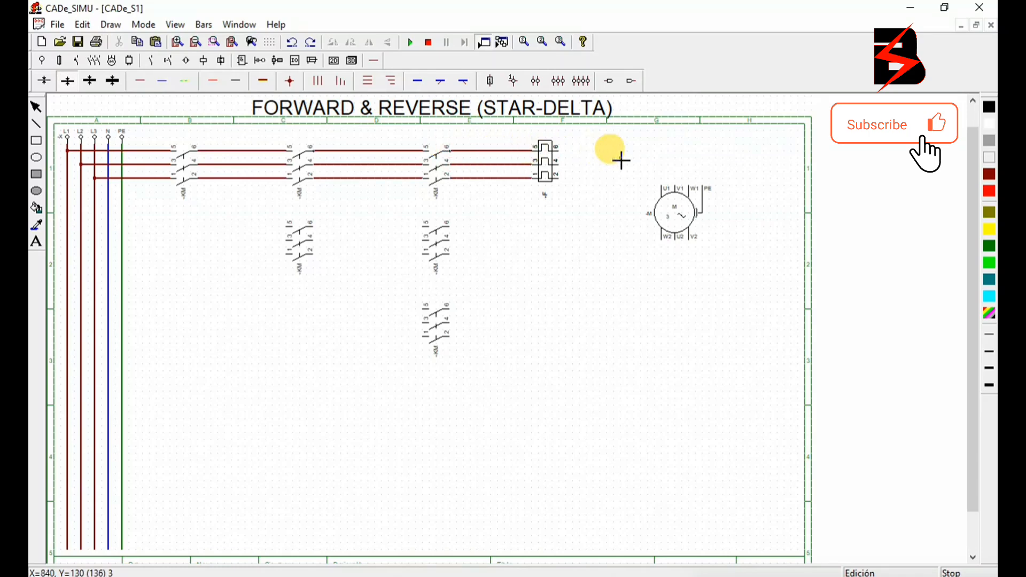
# Wire the overload relay's outputs 2, 4 and 6 to motor terminals U1, V1 and W1 respectively
pyautogui.click(140, 80)
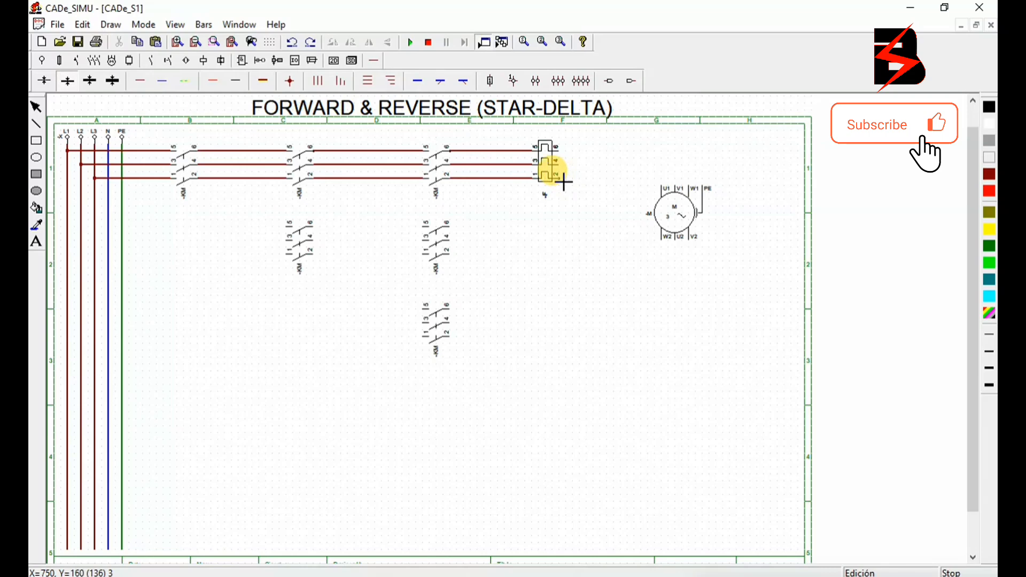
pyautogui.moveTo(559, 178); pyautogui.dragTo(665, 181)
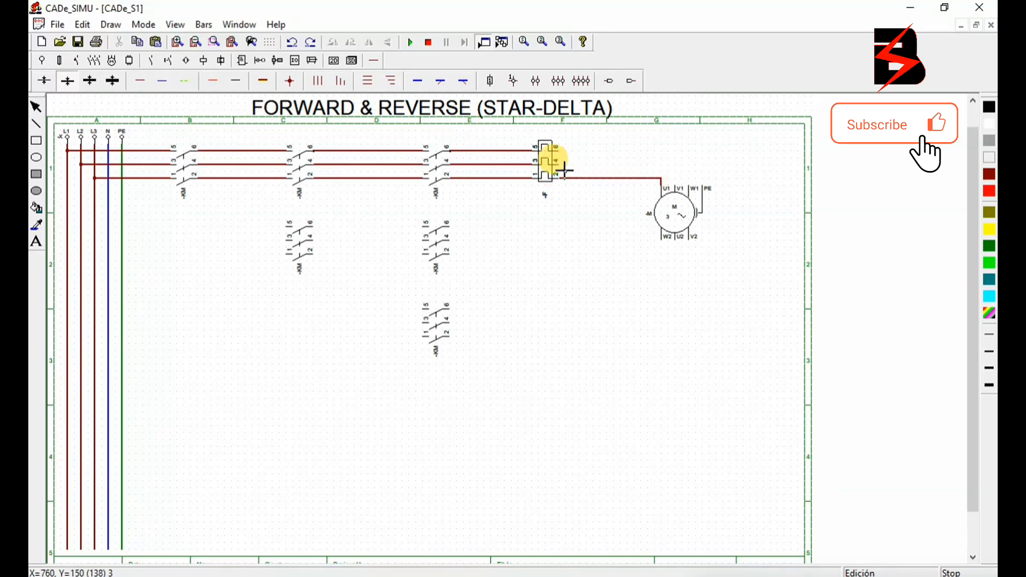
pyautogui.moveTo(562, 168); pyautogui.dragTo(676, 168)
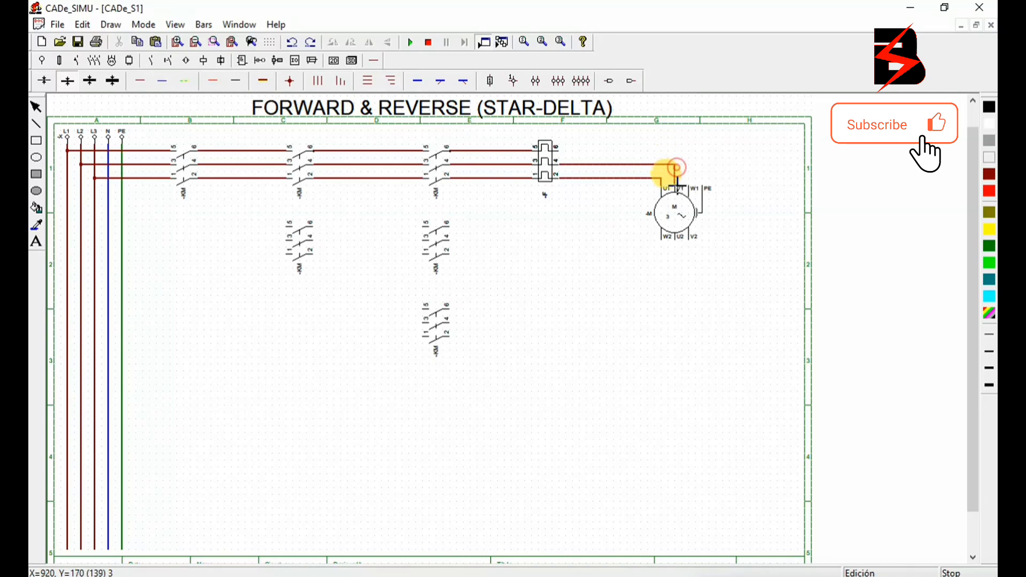
pyautogui.moveTo(553, 153)
pyautogui.mouseDown()
pyautogui.moveTo(689, 160)
pyautogui.moveTo(690, 188)
pyautogui.mouseUp()
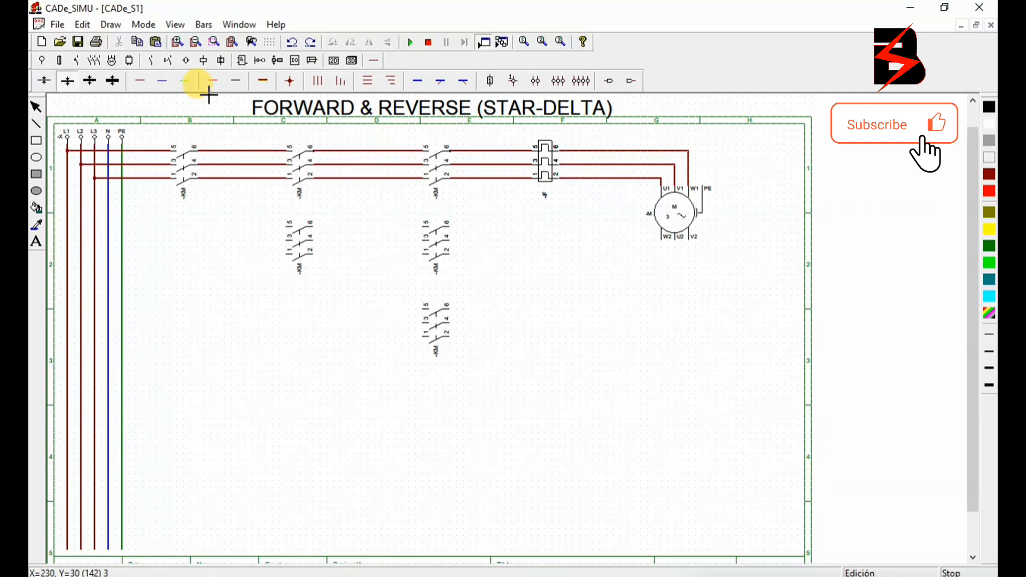
# Route a green protective earth wire from the PE supply line above the power circuit to the motor's PE terminal
pyautogui.click(185, 81)
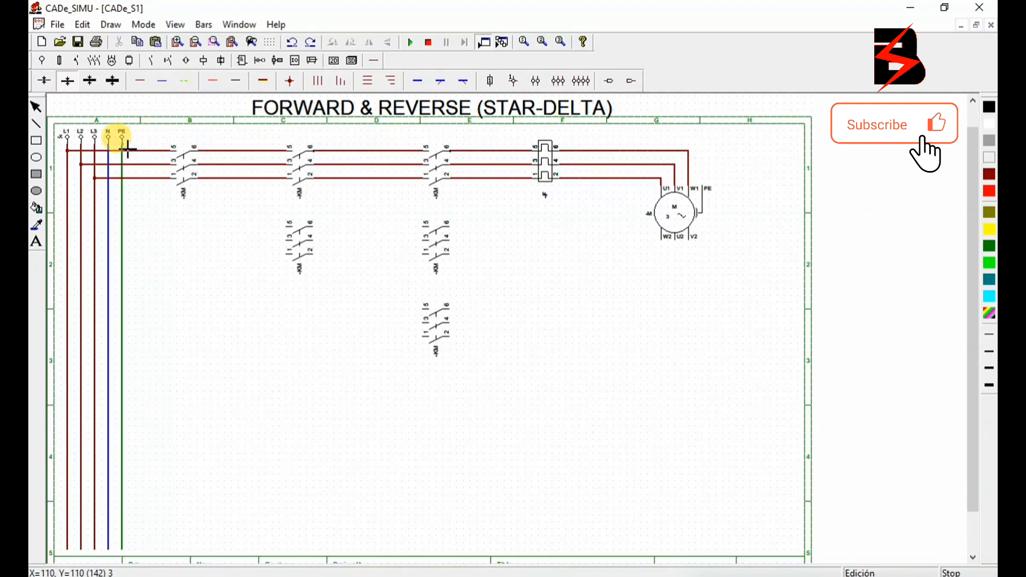
pyautogui.moveTo(127, 150)
pyautogui.mouseDown()
pyautogui.moveTo(620, 144)
pyautogui.moveTo(268, 163)
pyautogui.moveTo(137, 156)
pyautogui.moveTo(139, 142)
pyautogui.mouseUp()
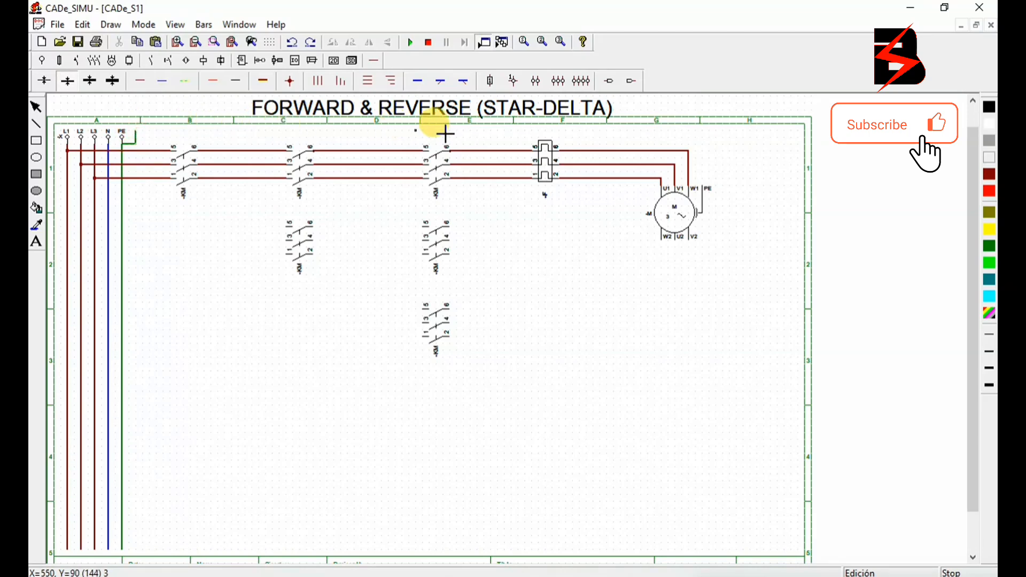
pyautogui.click(701, 136)
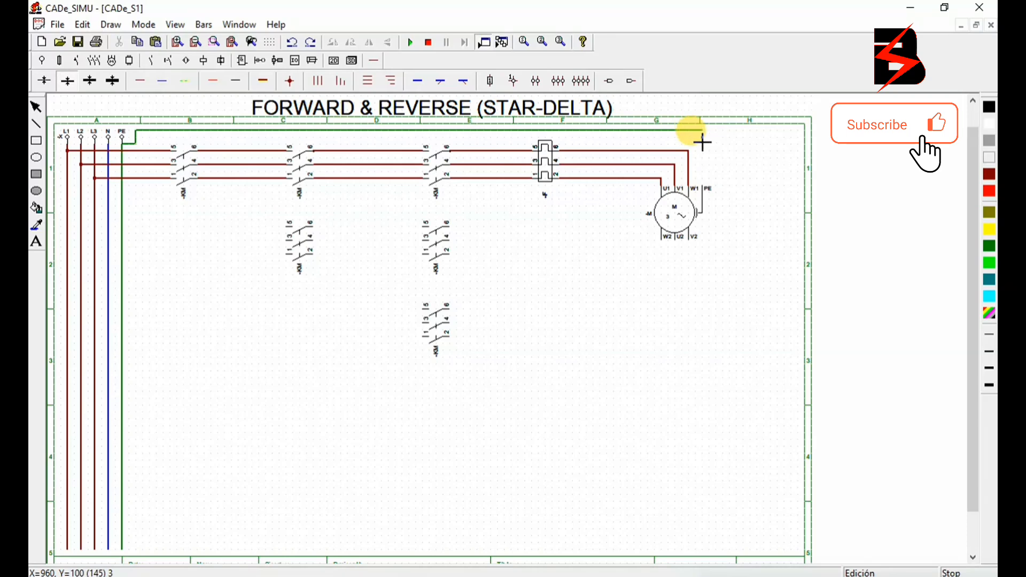
pyautogui.click(708, 188)
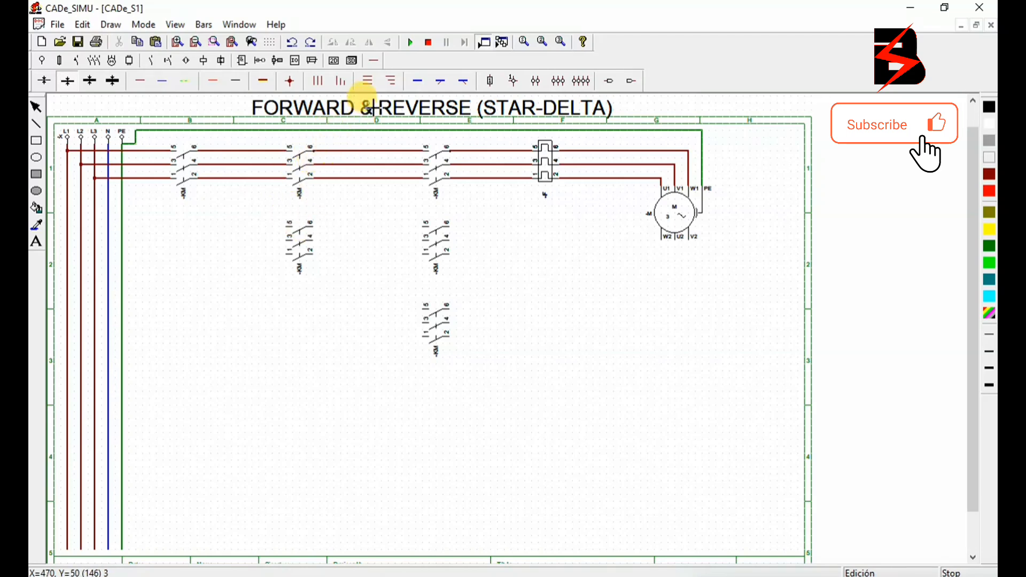
# Wire the lower column C contactor's middle pole (3–4) in parallel with the upper contactor's middle pole, with nodes on the middle line
pyautogui.click(367, 81)
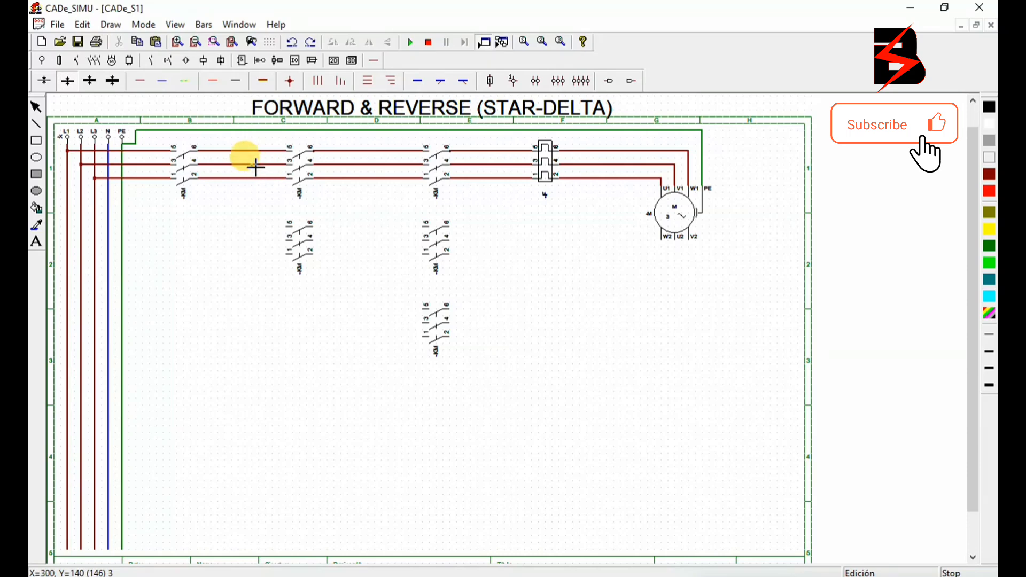
pyautogui.moveTo(259, 167)
pyautogui.mouseDown()
pyautogui.moveTo(259, 241)
pyautogui.moveTo(319, 247)
pyautogui.moveTo(347, 247)
pyautogui.moveTo(345, 172)
pyautogui.mouseUp()
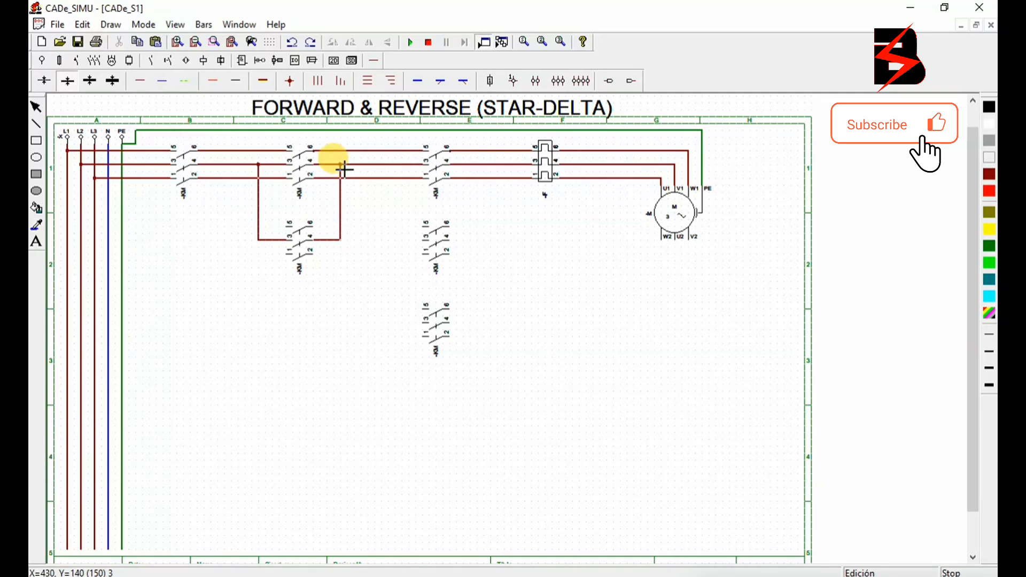
pyautogui.click(343, 169)
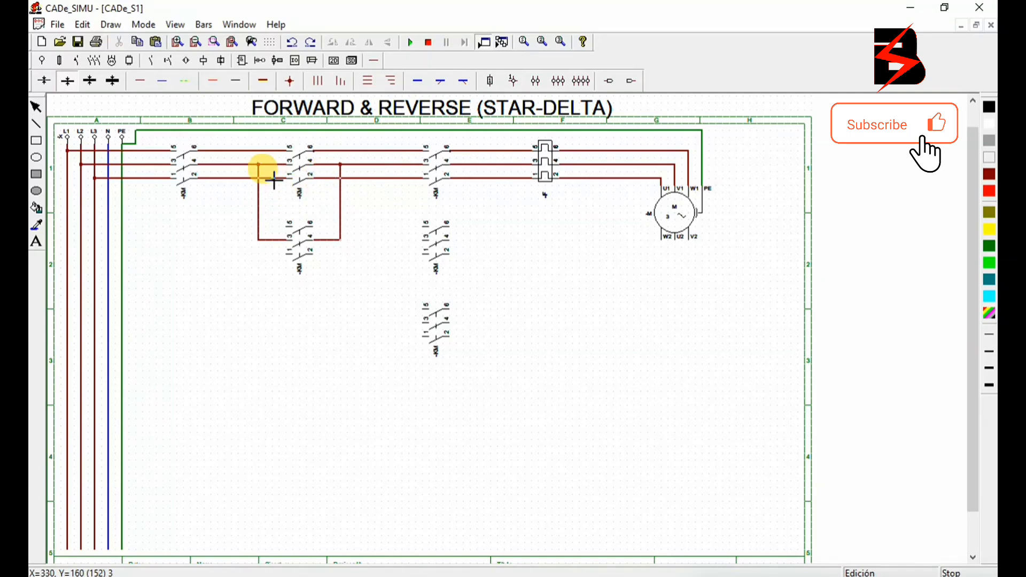
# Cross the lower column C contactor's outer inputs, bottom line to 5 and top line to 1, and connect output 6 to the top line and 2 to the bottom
pyautogui.moveTo(273, 184)
pyautogui.mouseDown()
pyautogui.moveTo(273, 229)
pyautogui.moveTo(320, 231)
pyautogui.mouseUp()
pyautogui.click(273, 229)
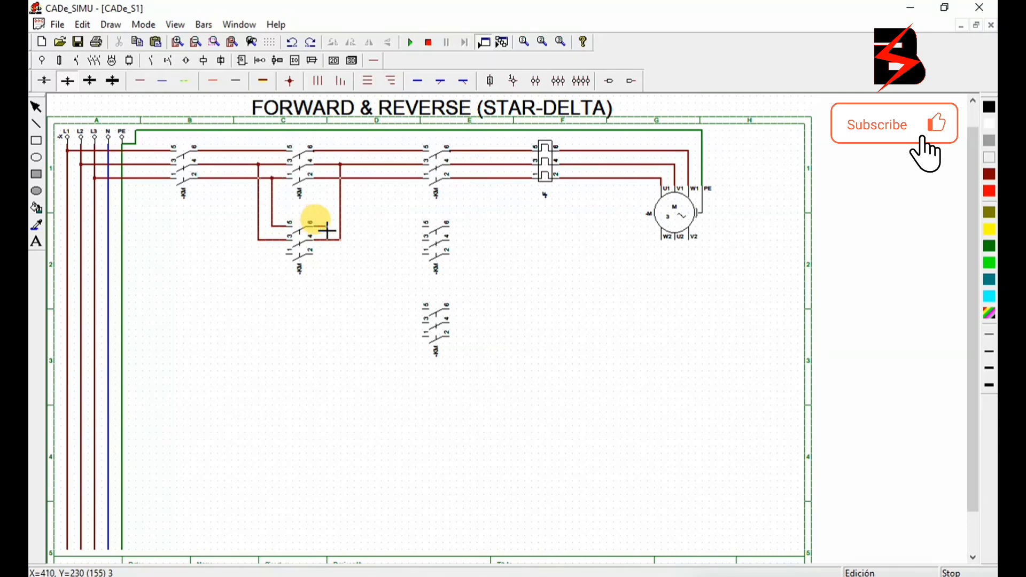
pyautogui.moveTo(328, 230); pyautogui.dragTo(327, 150)
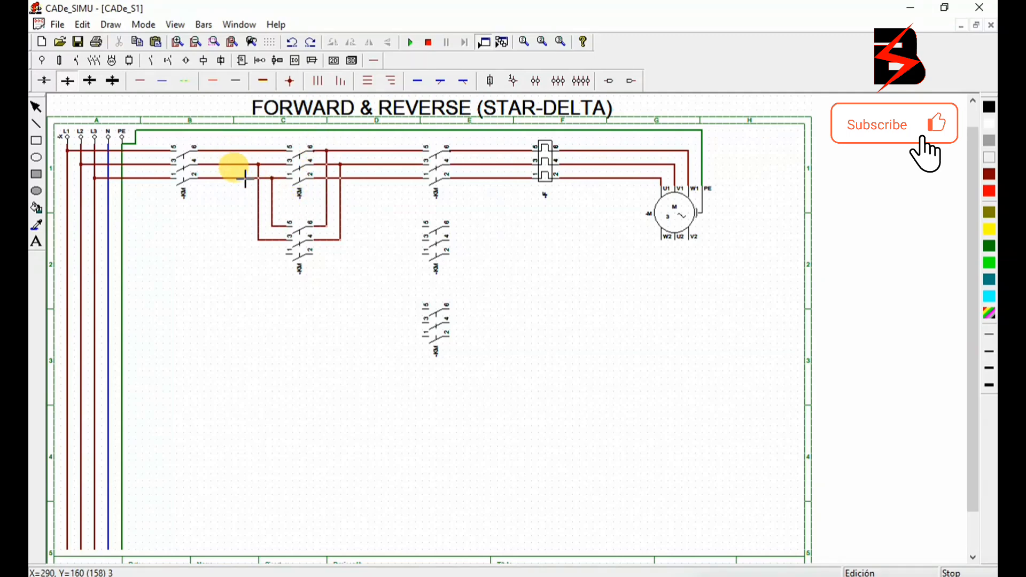
pyautogui.click(245, 155)
pyautogui.moveTo(245, 152)
pyautogui.mouseDown()
pyautogui.moveTo(248, 261)
pyautogui.moveTo(353, 261)
pyautogui.moveTo(355, 179)
pyautogui.mouseUp()
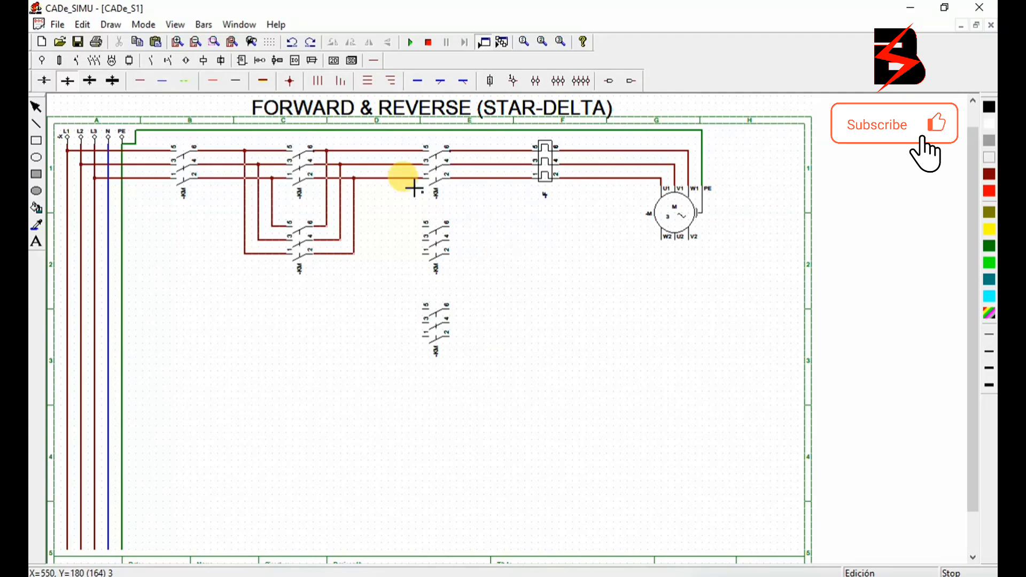
pyautogui.rightClick(369, 299)
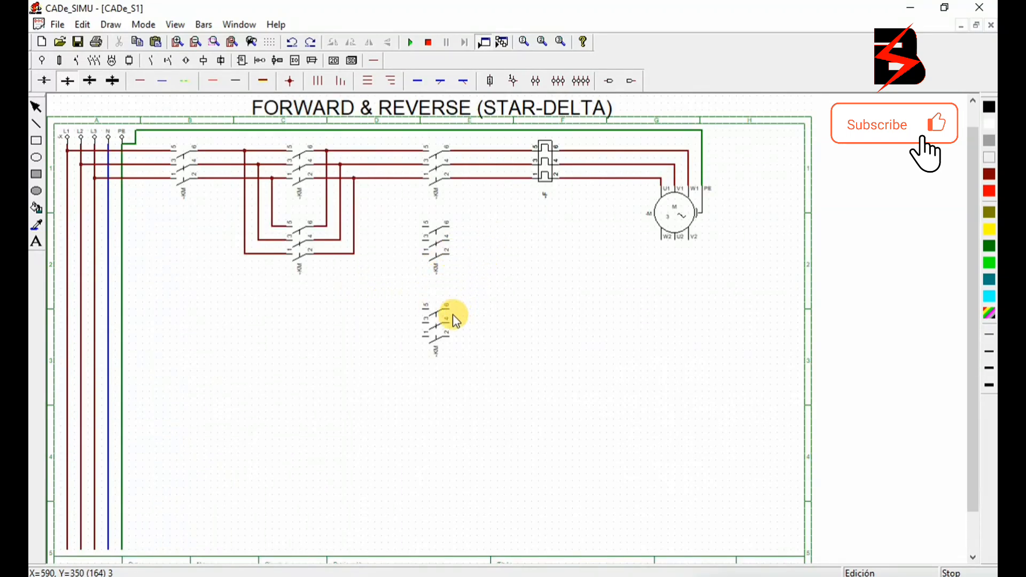
# Move the lowest column E contactor up closer to the middle one, keeping the middle one level with the lower column C contactor
pyautogui.moveTo(438, 328); pyautogui.dragTo(442, 363)
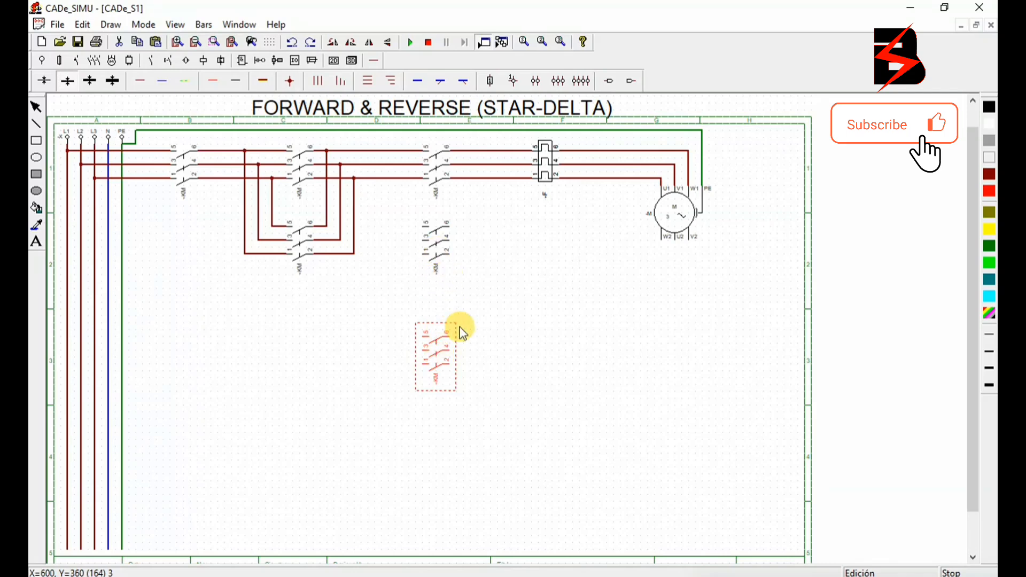
pyautogui.moveTo(435, 355); pyautogui.dragTo(433, 320)
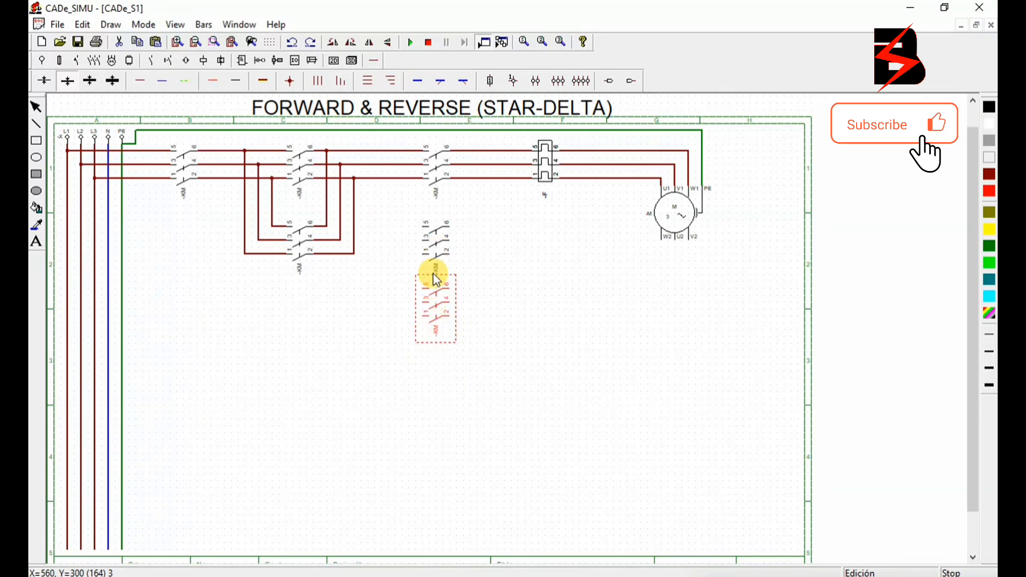
pyautogui.moveTo(434, 264); pyautogui.dragTo(438, 243)
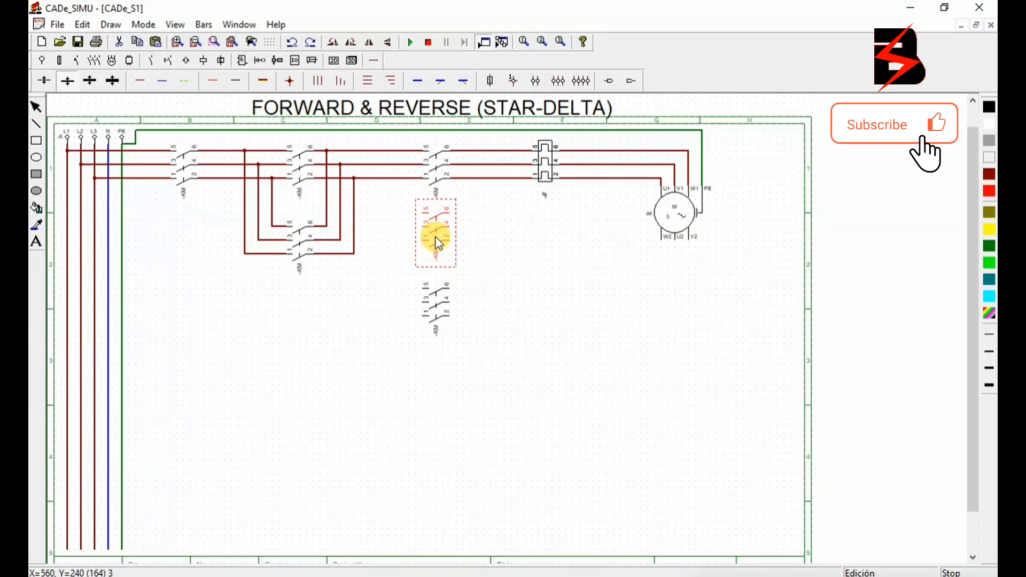
pyautogui.click(435, 304)
pyautogui.moveTo(435, 305); pyautogui.dragTo(440, 236)
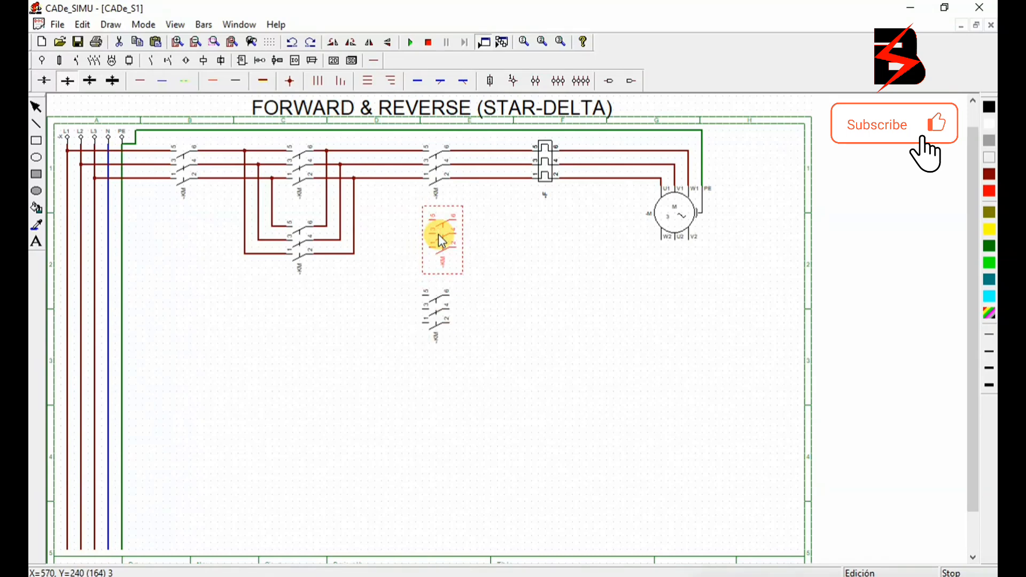
pyautogui.moveTo(434, 235)
pyautogui.mouseDown()
pyautogui.moveTo(474, 274)
pyautogui.moveTo(614, 257)
pyautogui.moveTo(420, 229)
pyautogui.mouseUp()
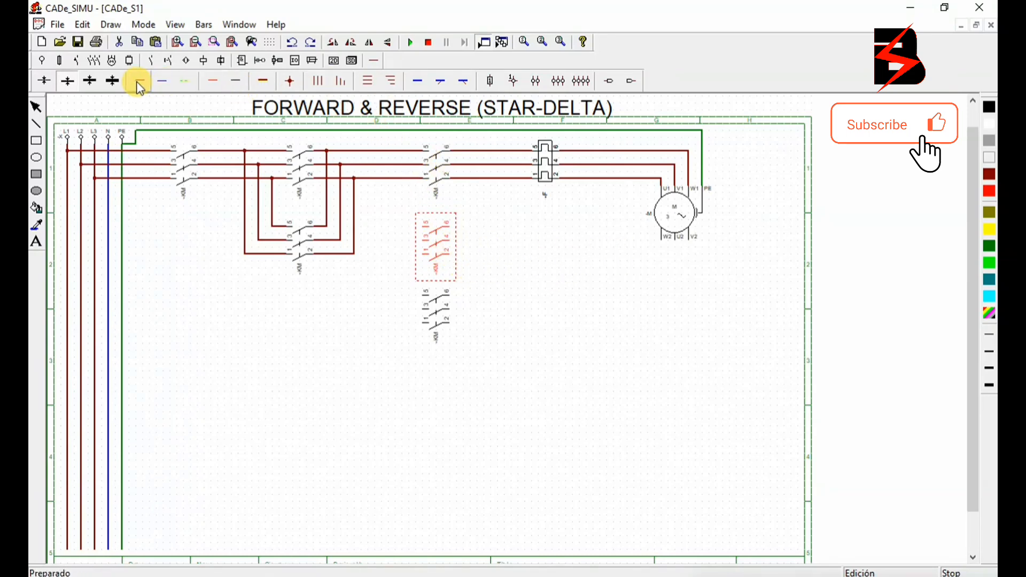
# Wire motor terminal W2 to output 6 of the middle column E contactor, and connect its input 5 to the bottom phase line with a node
pyautogui.click(203, 107)
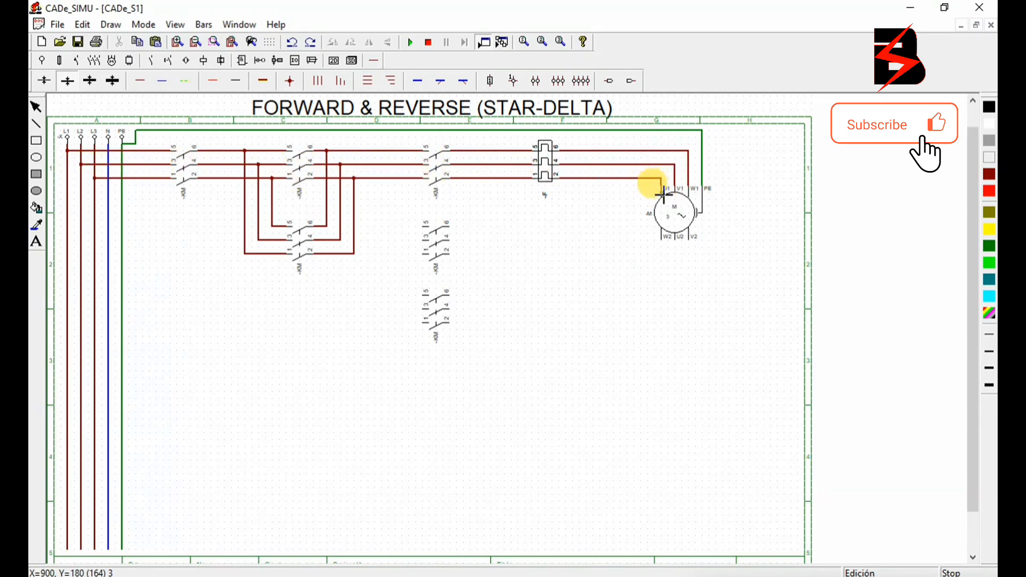
pyautogui.click(662, 251)
pyautogui.click(644, 251)
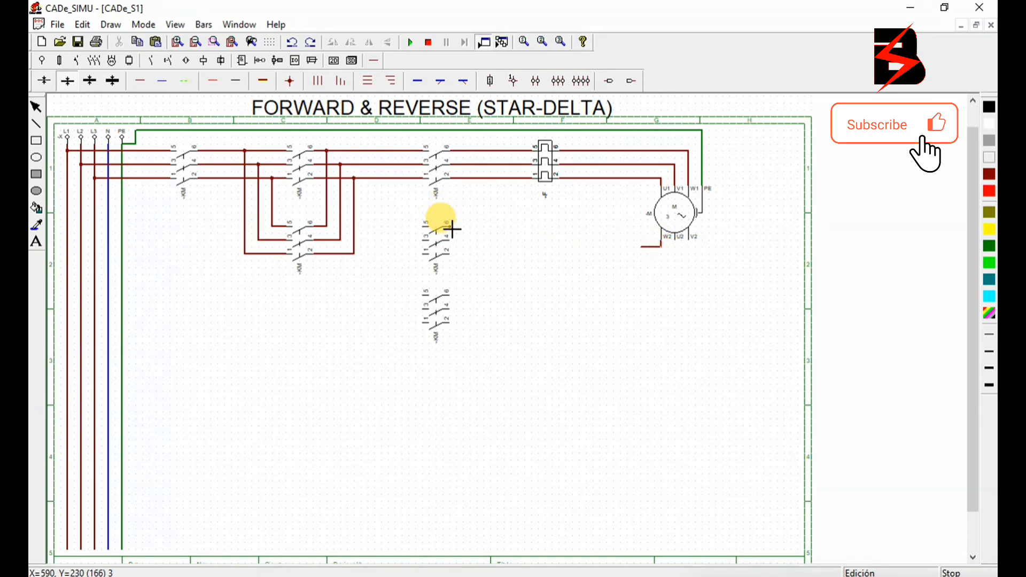
pyautogui.click(451, 228)
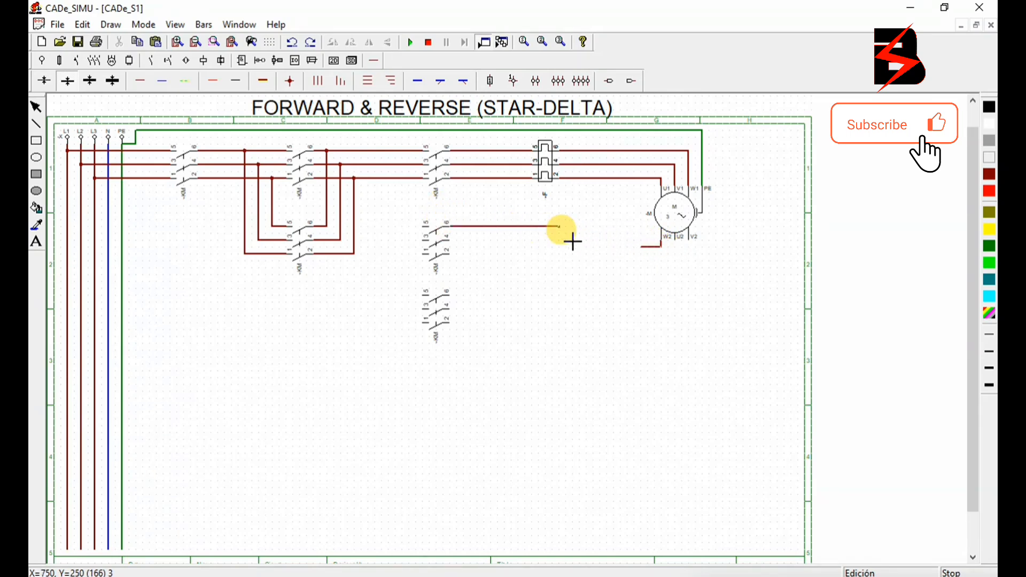
pyautogui.click(641, 246)
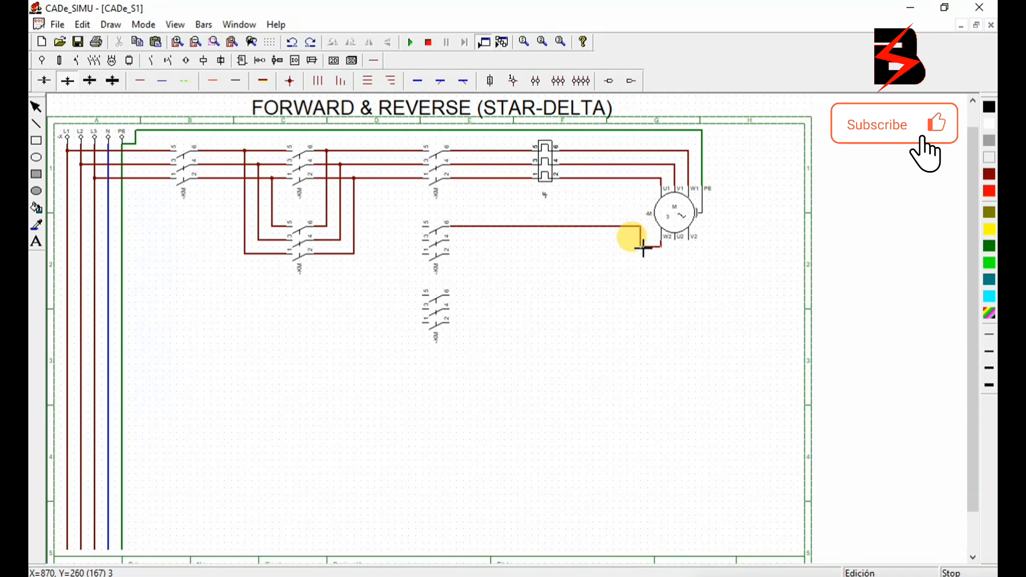
pyautogui.click(413, 228)
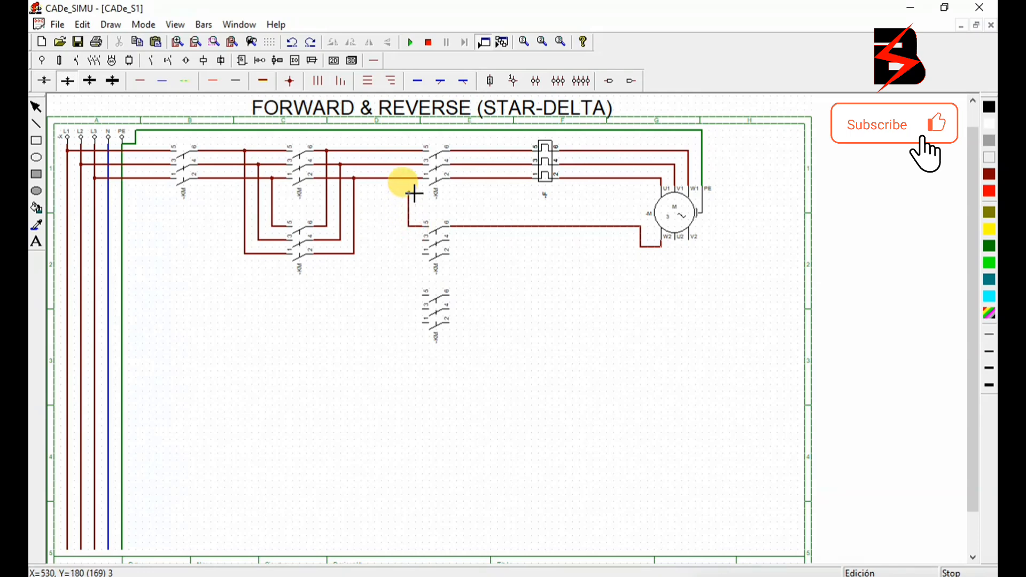
pyautogui.click(411, 180)
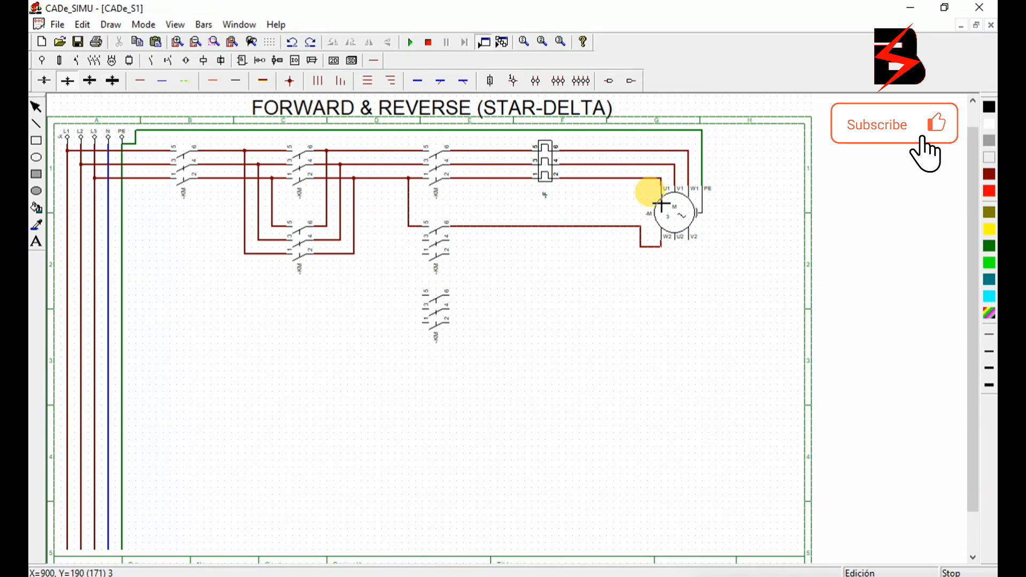
# Wire motor terminals U2 and V2 to outputs 4 and 2 of the middle column E contactor, and its inputs 3 and 1 to the middle and top lines
pyautogui.scroll(1, 812, 308)
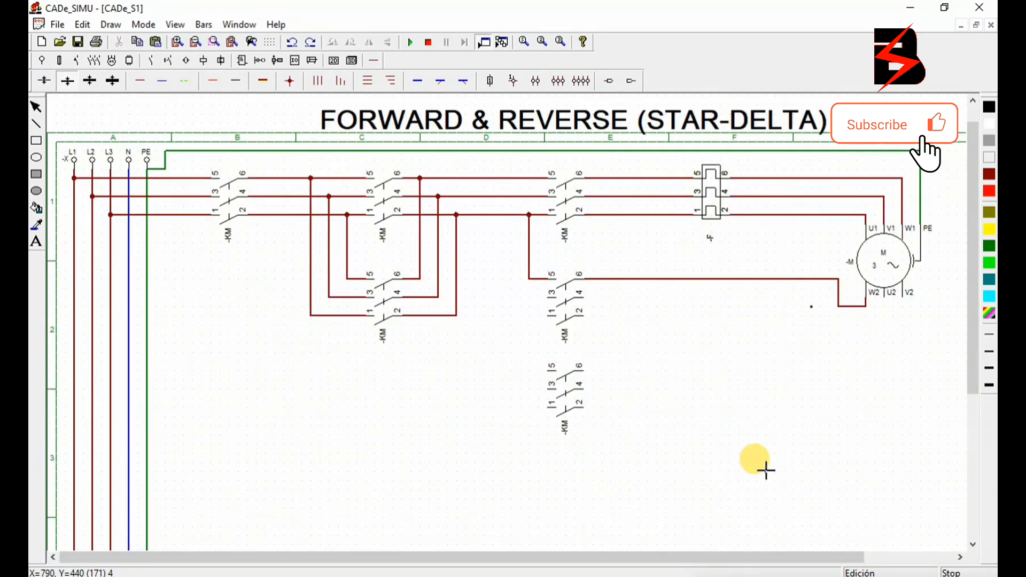
pyautogui.scroll(1, 767, 466)
pyautogui.moveTo(692, 559); pyautogui.dragTo(842, 562)
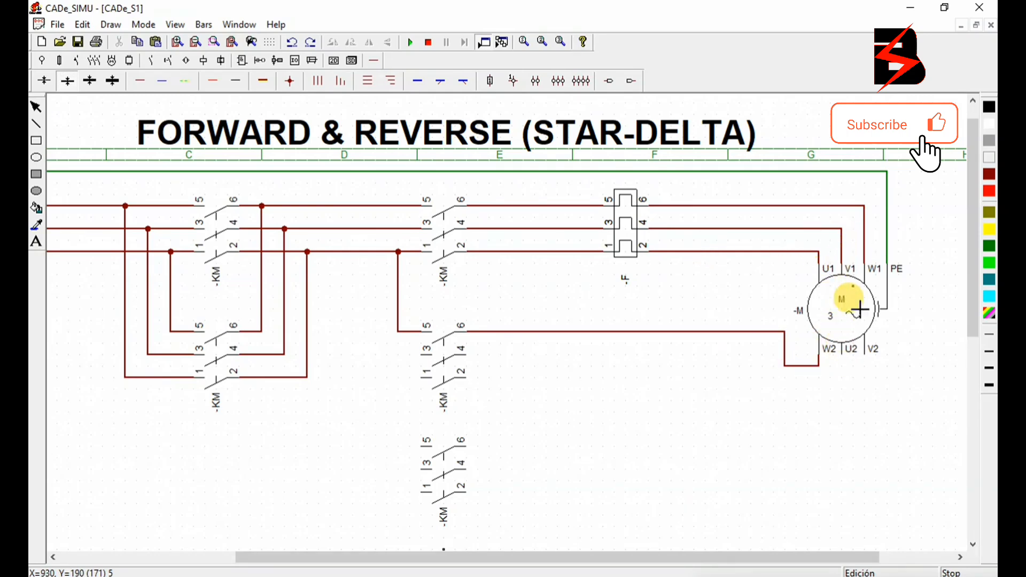
pyautogui.moveTo(850, 357)
pyautogui.mouseDown()
pyautogui.moveTo(849, 391)
pyautogui.moveTo(768, 397)
pyautogui.moveTo(766, 360)
pyautogui.moveTo(509, 345)
pyautogui.moveTo(472, 355)
pyautogui.mouseUp()
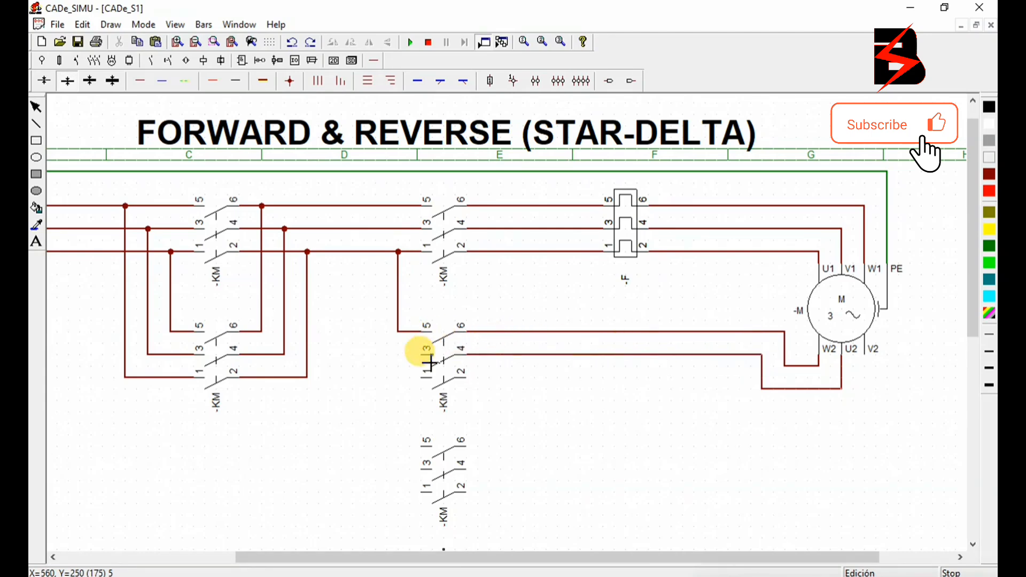
pyautogui.moveTo(422, 361)
pyautogui.mouseDown()
pyautogui.moveTo(388, 360)
pyautogui.moveTo(377, 253)
pyautogui.mouseUp()
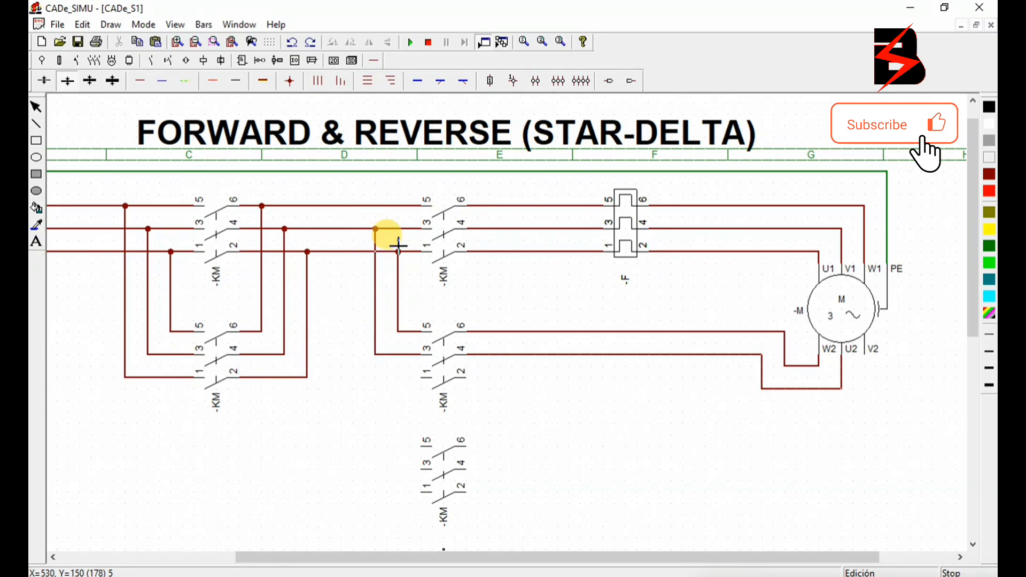
pyautogui.click(815, 244)
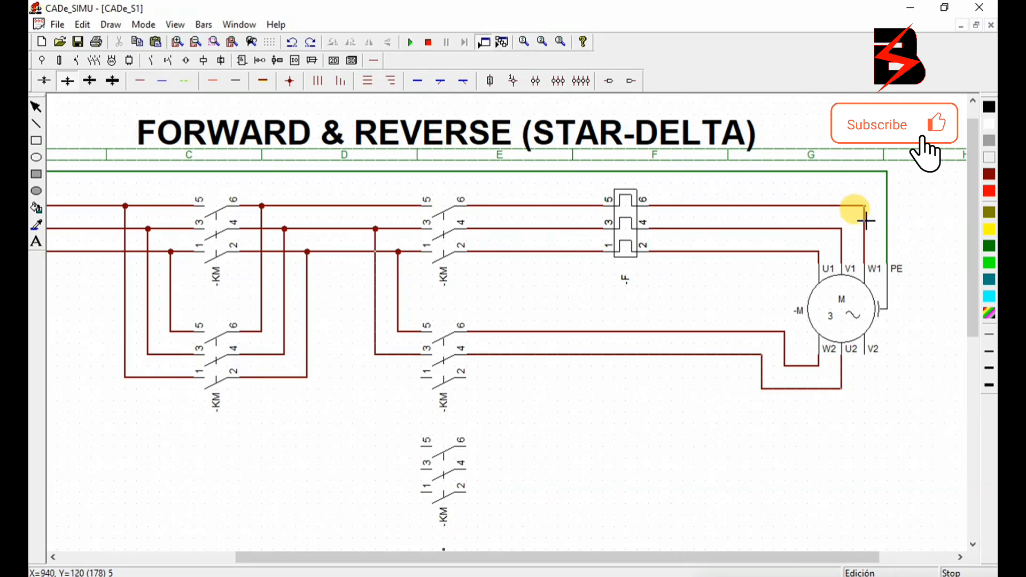
pyautogui.moveTo(868, 353)
pyautogui.mouseDown()
pyautogui.moveTo(872, 413)
pyautogui.moveTo(836, 415)
pyautogui.moveTo(746, 416)
pyautogui.moveTo(743, 381)
pyautogui.moveTo(352, 379)
pyautogui.moveTo(352, 206)
pyautogui.mouseUp()
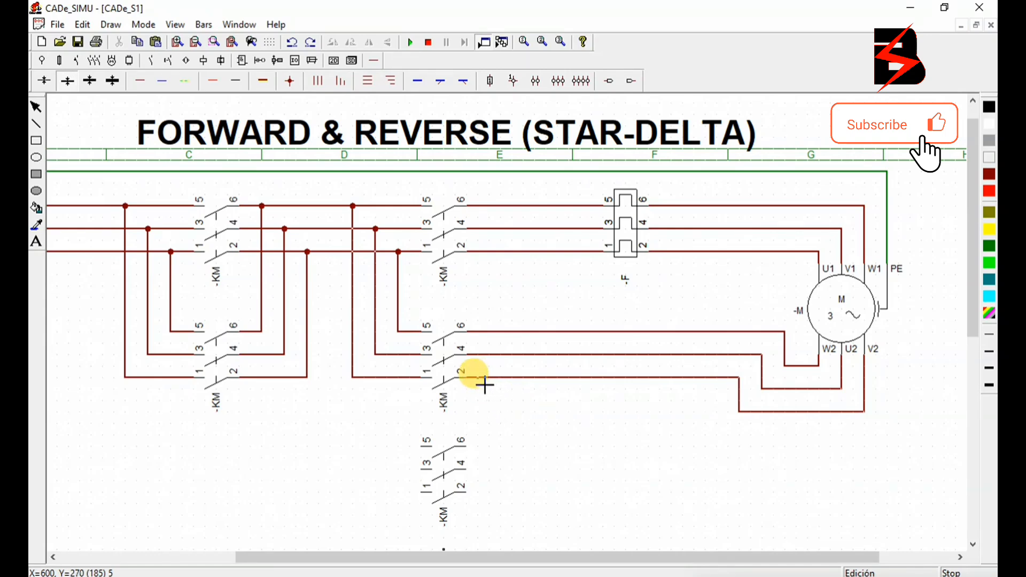
# Wire outputs 6, 4 and 2 of the lowest column E contactor to the middle contactor's outputs 2, 4 and 6, and bridge its three inputs together
pyautogui.moveTo(484, 384)
pyautogui.mouseDown()
pyautogui.moveTo(487, 447)
pyautogui.moveTo(470, 447)
pyautogui.mouseUp()
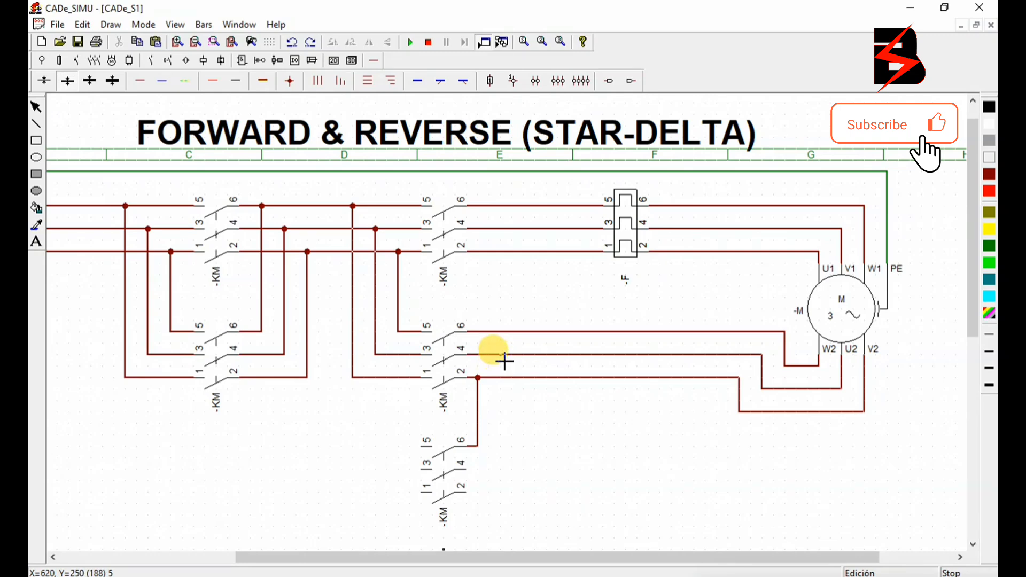
pyautogui.moveTo(505, 362)
pyautogui.mouseDown()
pyautogui.moveTo(505, 471)
pyautogui.moveTo(477, 480)
pyautogui.mouseUp()
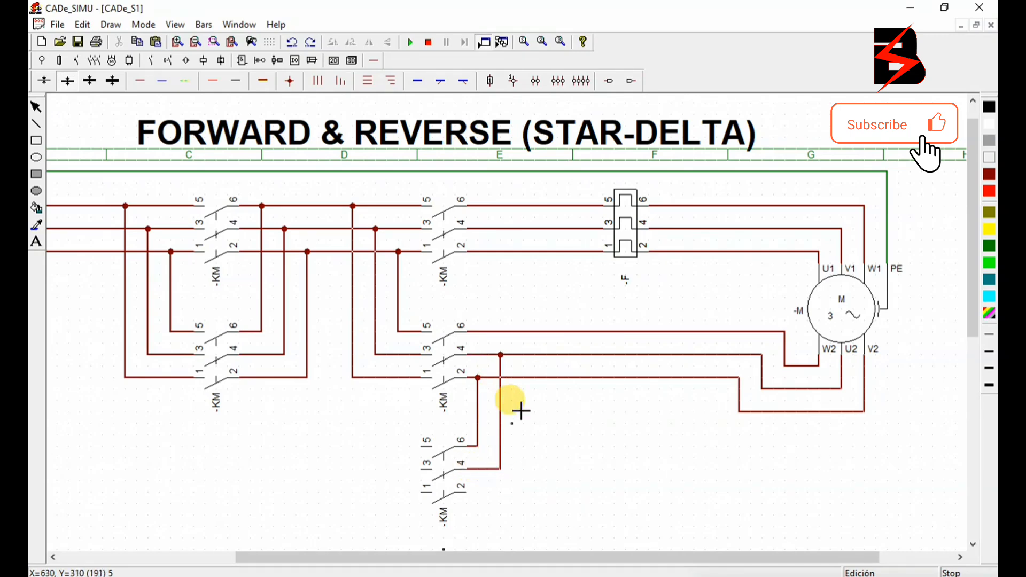
pyautogui.moveTo(525, 336)
pyautogui.mouseDown()
pyautogui.moveTo(523, 493)
pyautogui.moveTo(362, 491)
pyautogui.mouseUp()
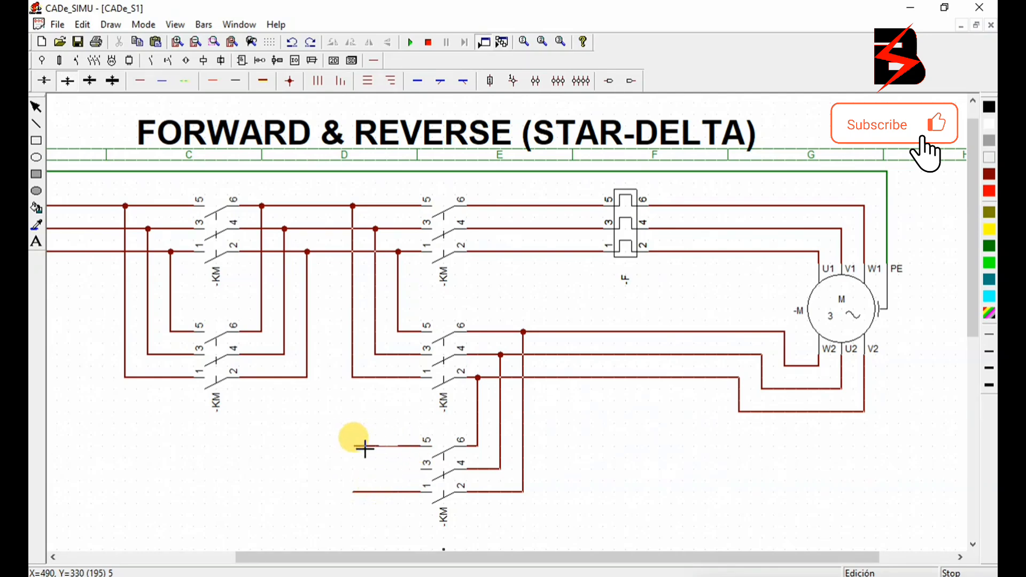
pyautogui.moveTo(365, 447); pyautogui.dragTo(353, 445)
pyautogui.moveTo(424, 472)
pyautogui.mouseDown()
pyautogui.moveTo(367, 474)
pyautogui.moveTo(352, 457)
pyautogui.moveTo(358, 492)
pyautogui.mouseUp()
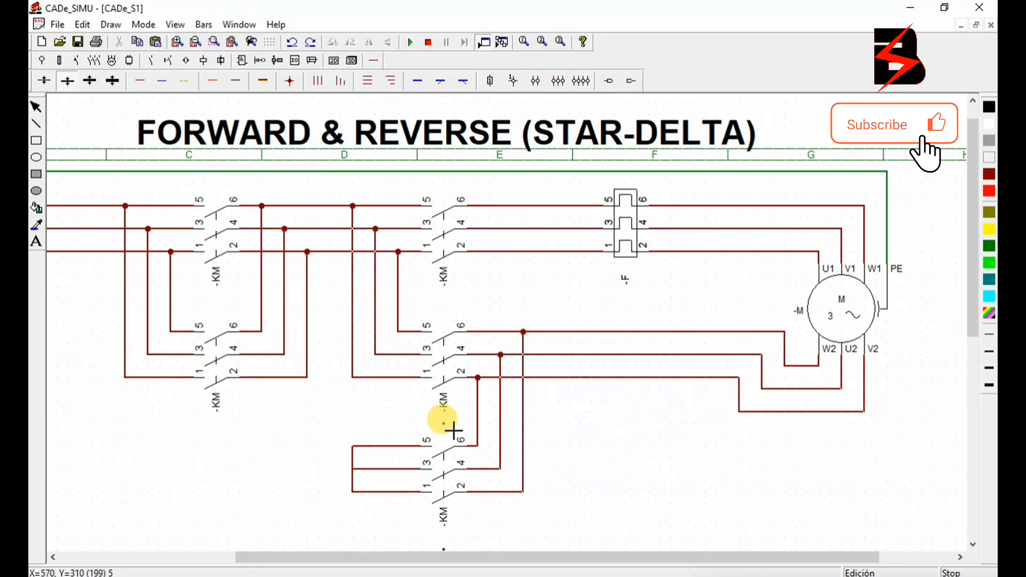
# Place a two-pole manual switch in column B, row 3, just beside the vertical supply lines
pyautogui.scroll(-2, 455, 417)
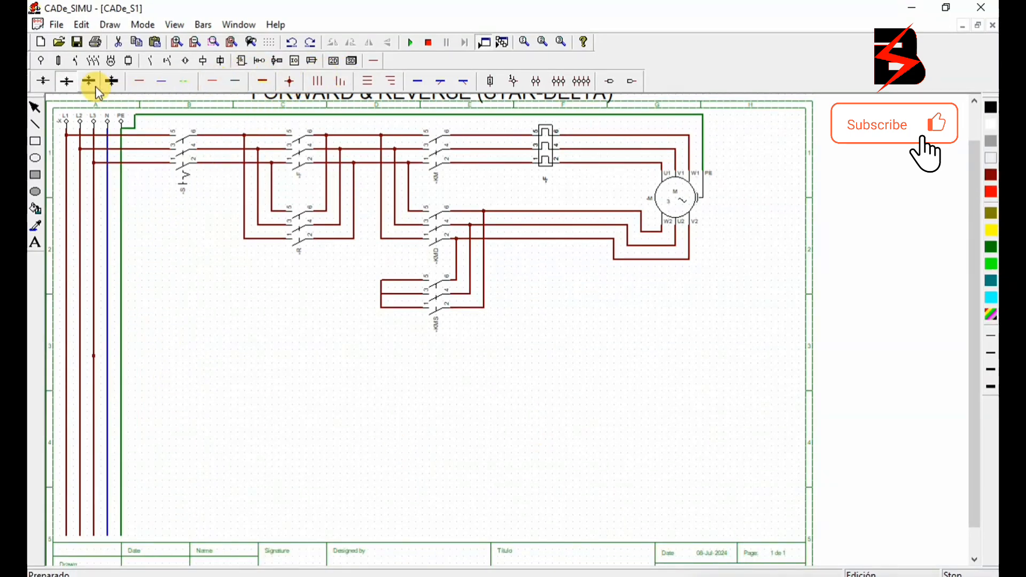
pyautogui.click(97, 63)
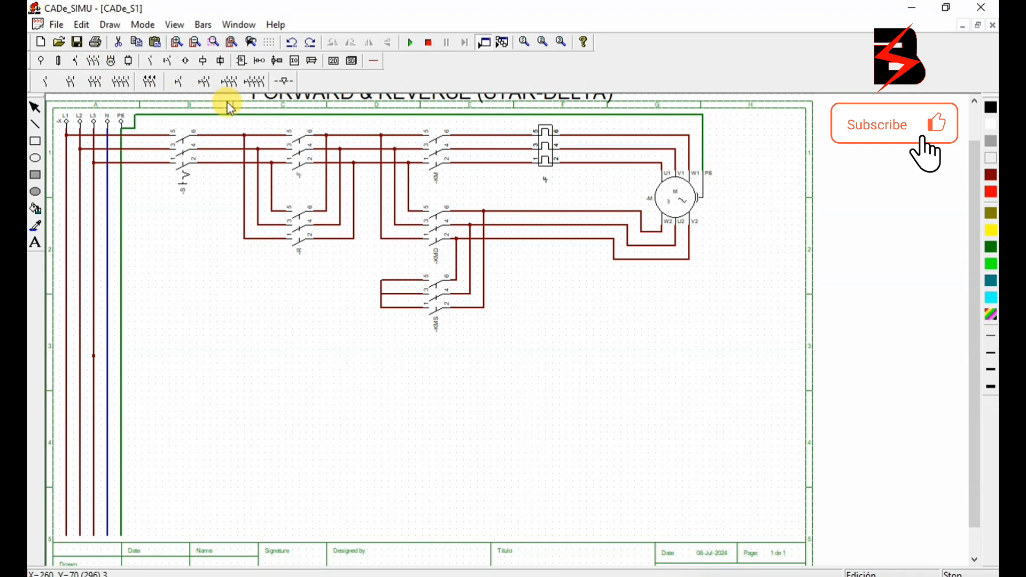
pyautogui.click(205, 83)
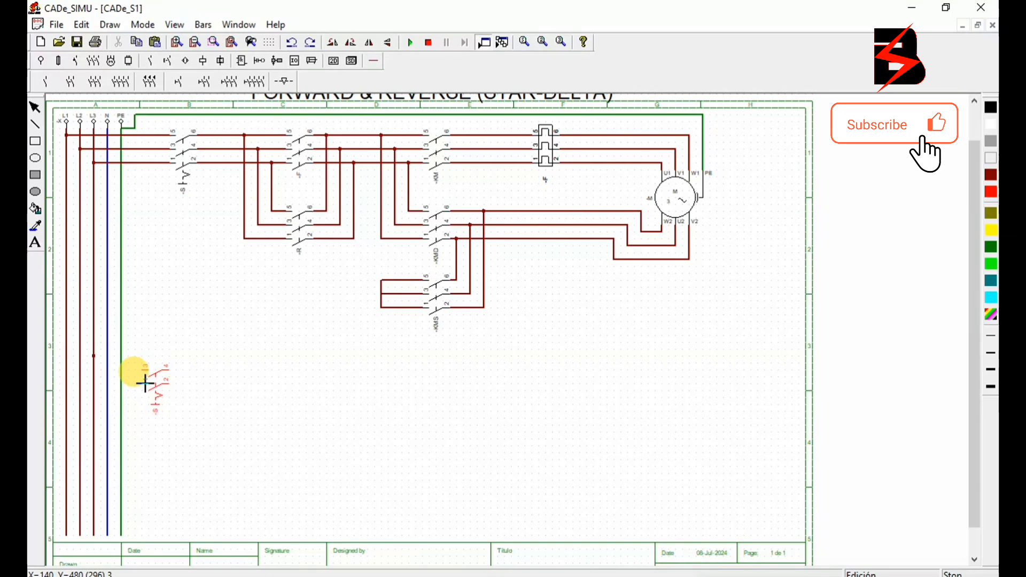
pyautogui.click(145, 383)
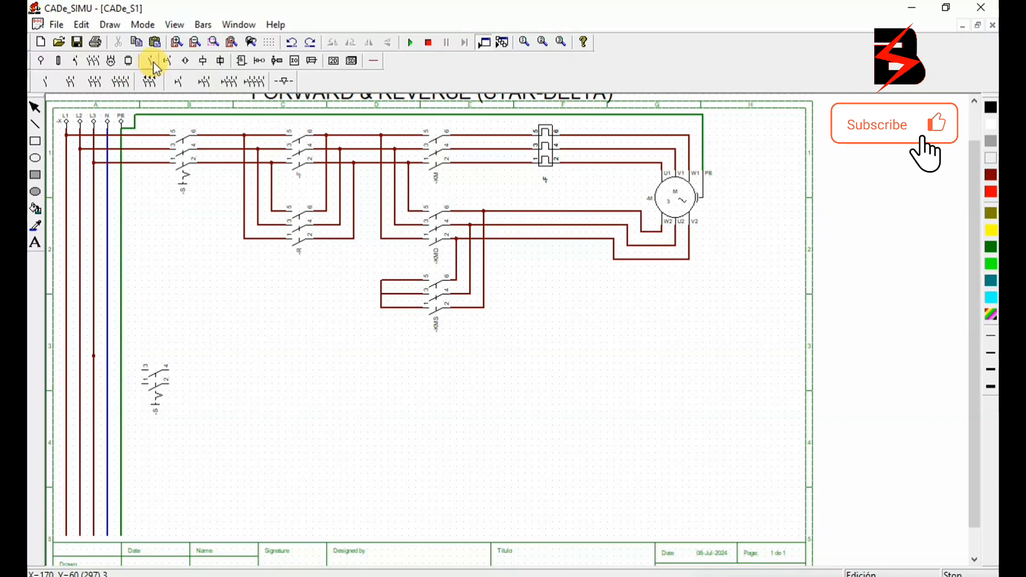
# Place two normally closed push buttons, turned right, in row 3 of columns B and C, in line with the two-pole switch
pyautogui.click(175, 58)
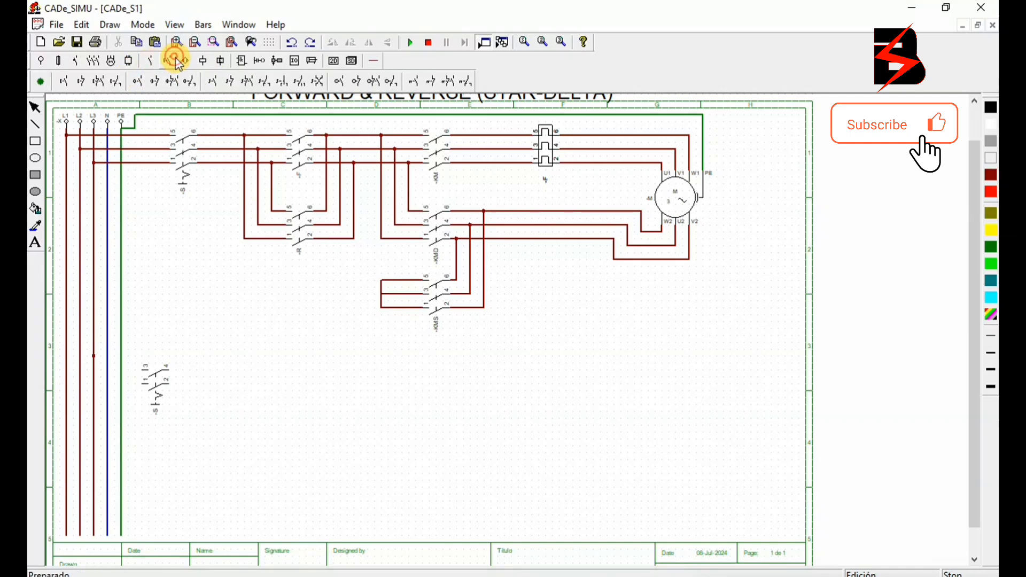
pyautogui.click(71, 85)
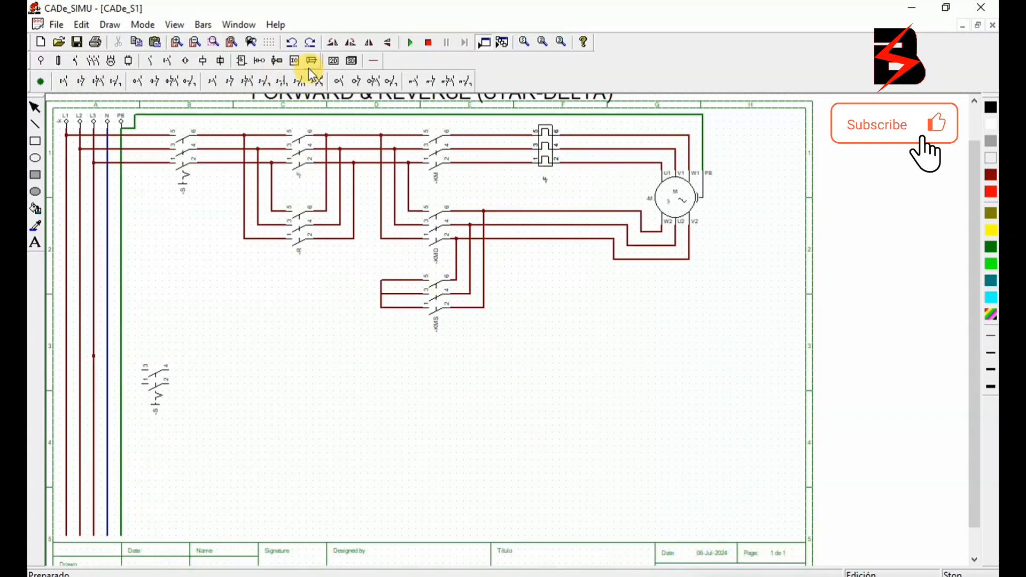
pyautogui.click(357, 48)
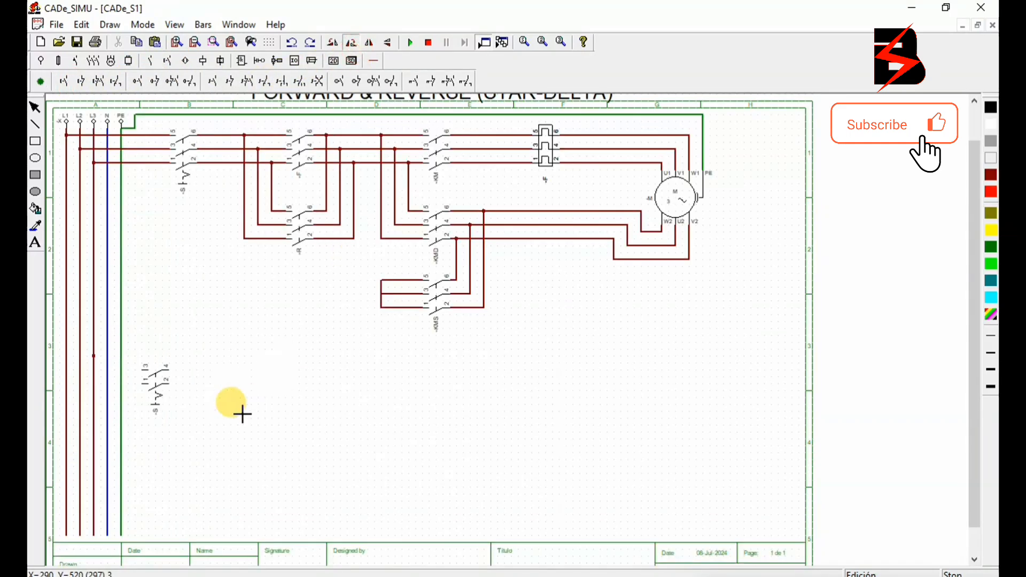
pyautogui.click(222, 369)
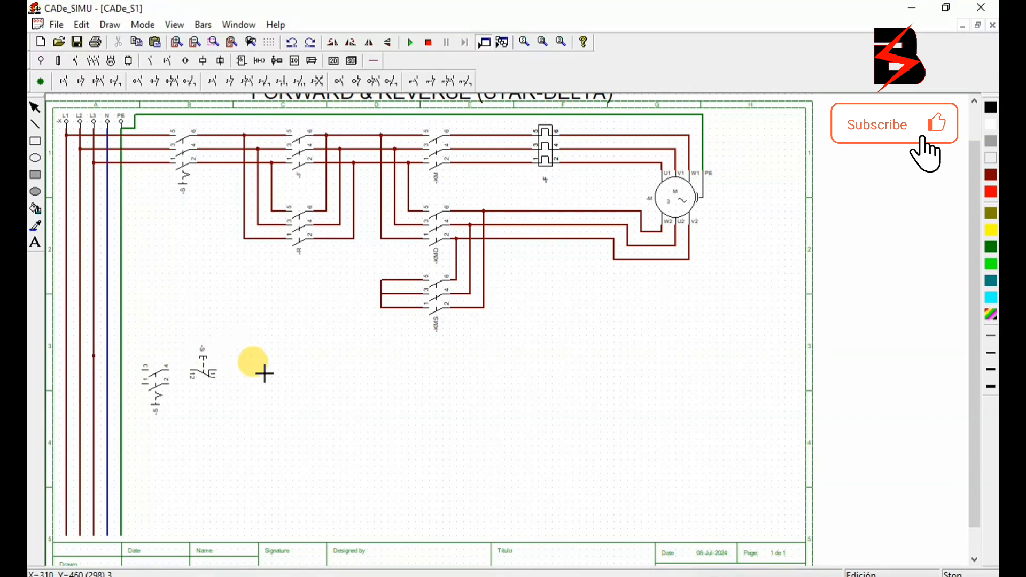
pyautogui.rightClick(291, 373)
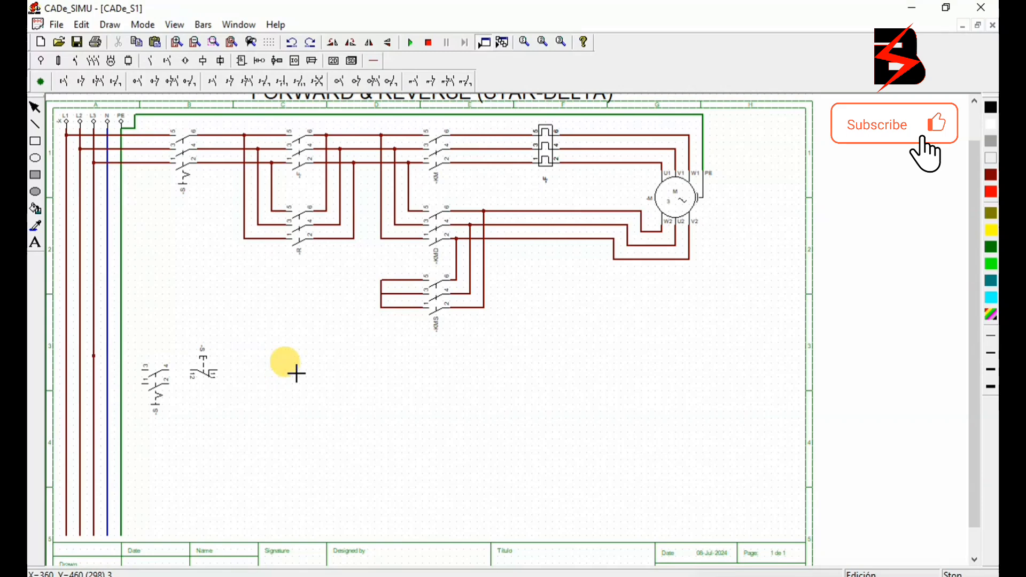
pyautogui.click(294, 371)
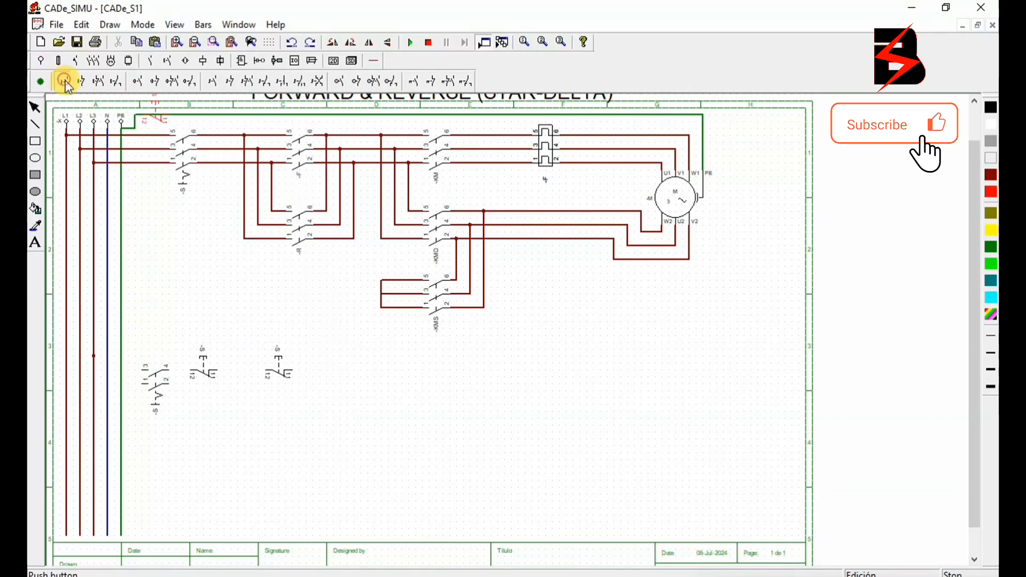
# Place two normally open push buttons, turned right, in column D, one in row 3 and one in row 4
pyautogui.click(354, 43)
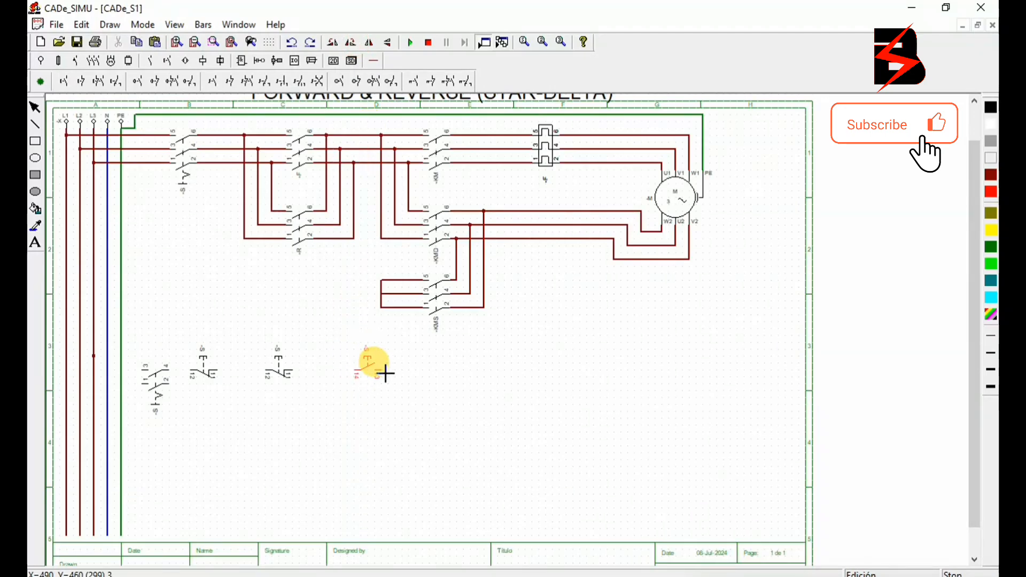
pyautogui.click(384, 373)
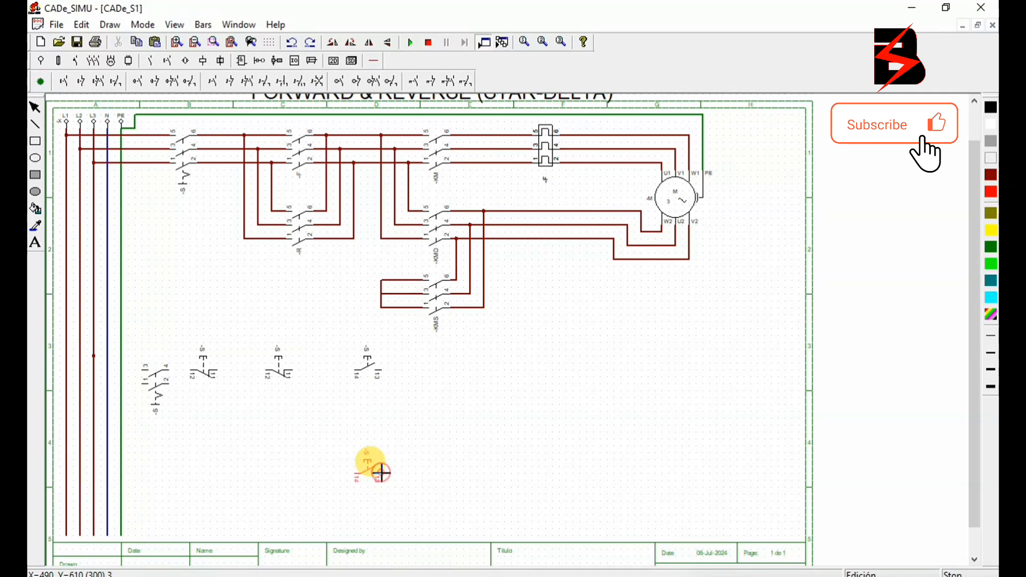
pyautogui.click(381, 473)
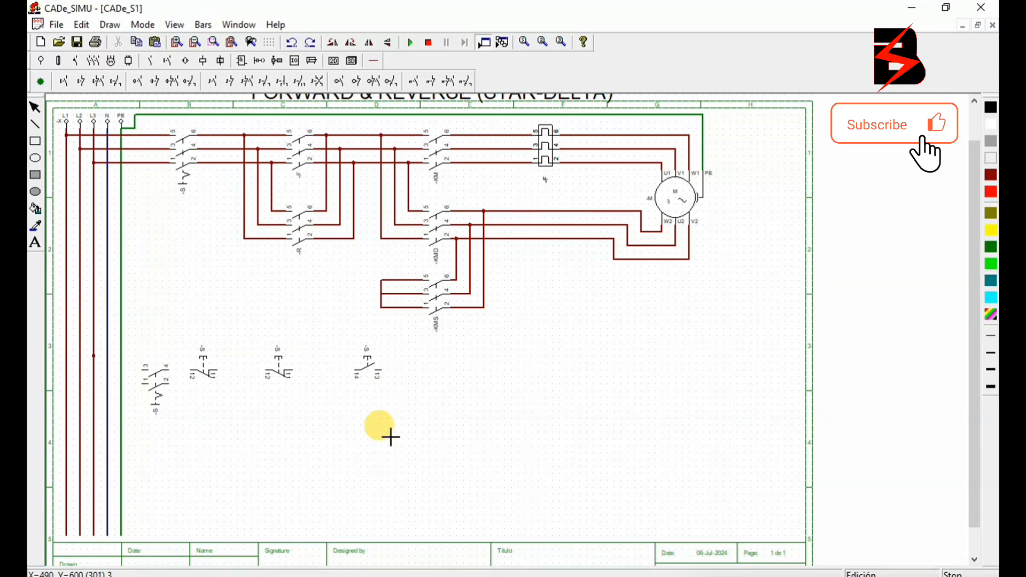
# Place a normally open auxiliary contact, turned right, directly below each of the two column D push buttons
pyautogui.click(147, 64)
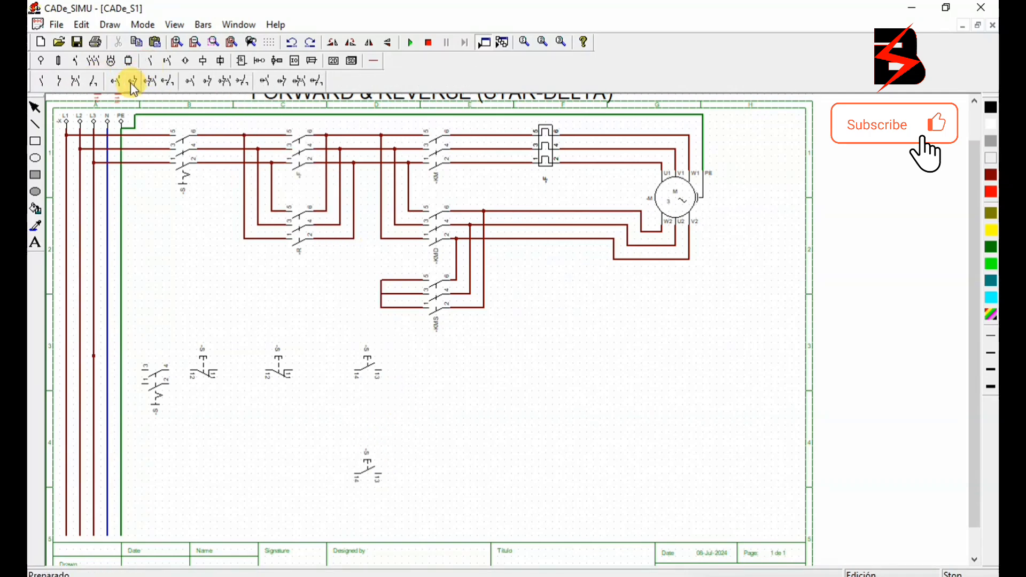
pyautogui.click(42, 78)
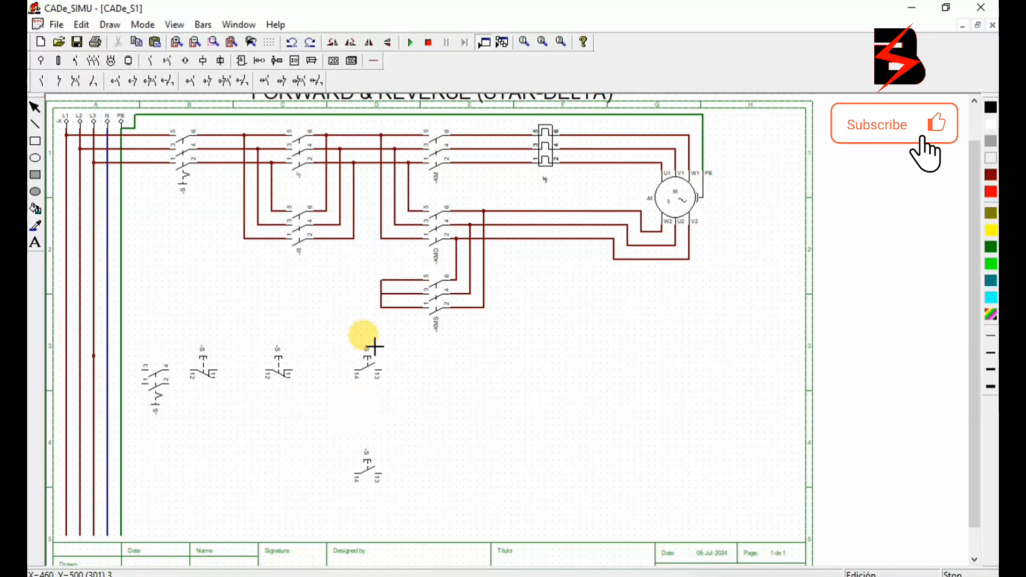
pyautogui.click(348, 42)
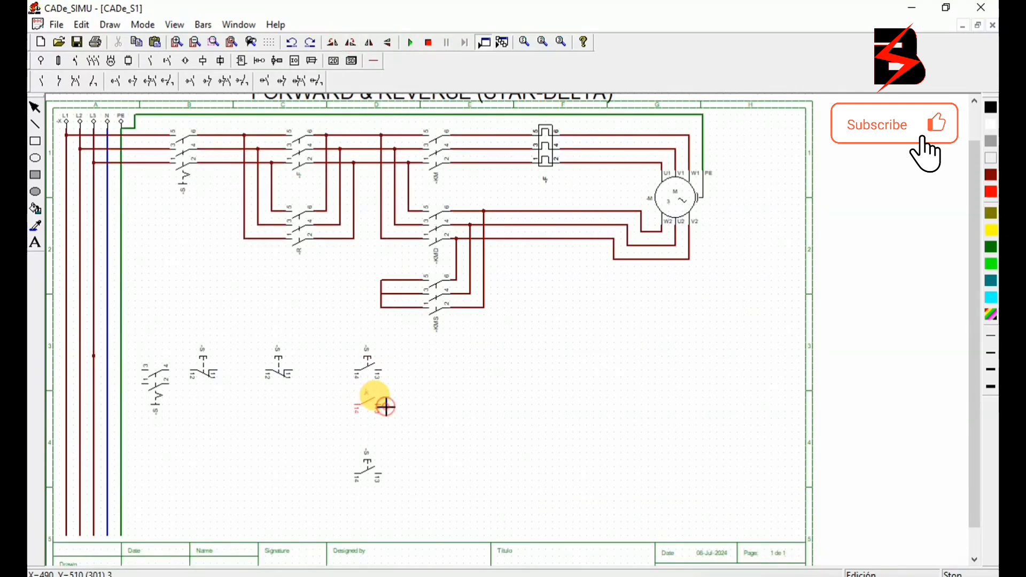
pyautogui.click(386, 407)
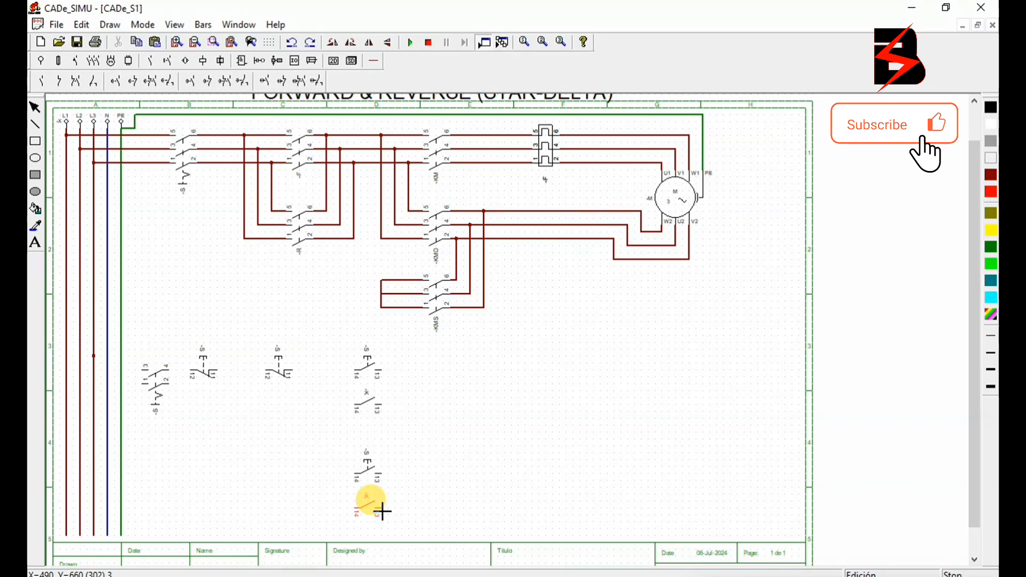
pyautogui.click(382, 511)
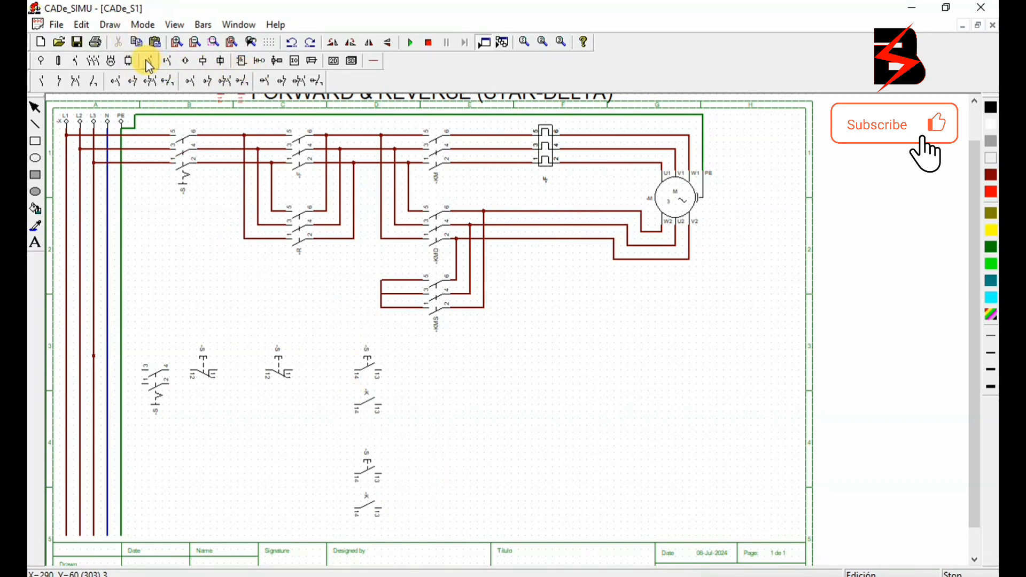
# Place two coils, turned left, one above the other in column H below the motor
pyautogui.click(203, 61)
pyautogui.click(39, 81)
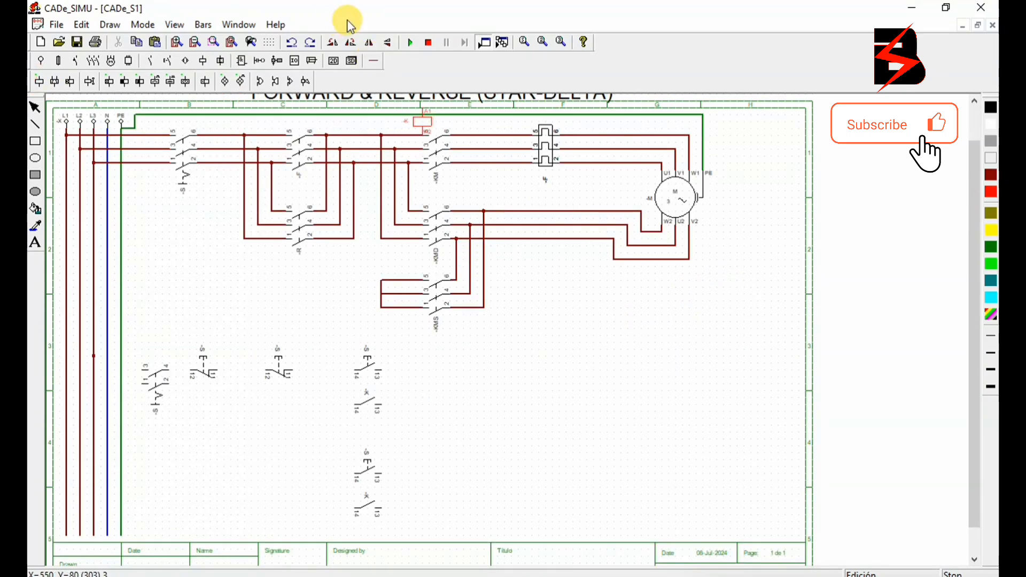
pyautogui.click(332, 42)
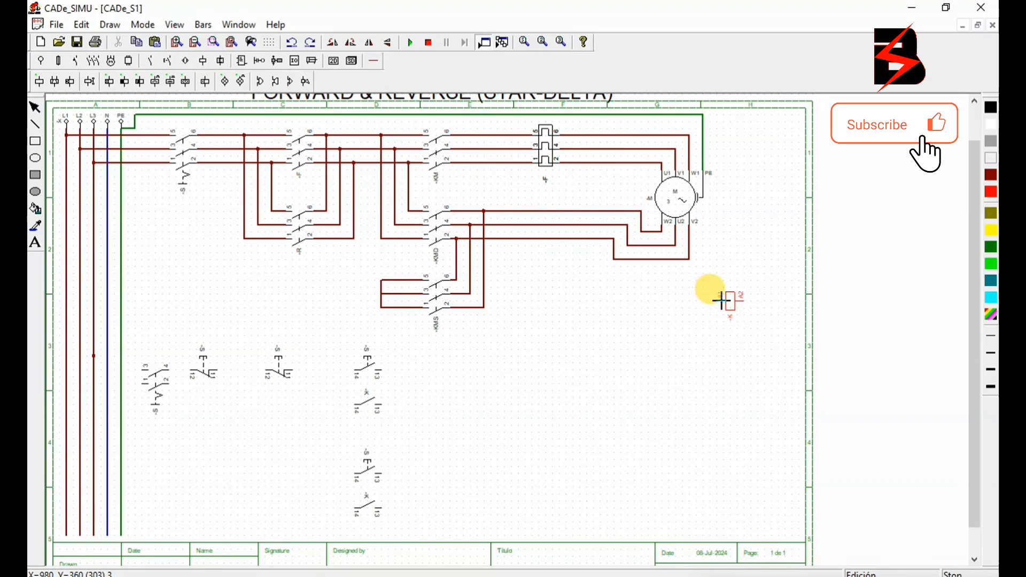
pyautogui.click(727, 324)
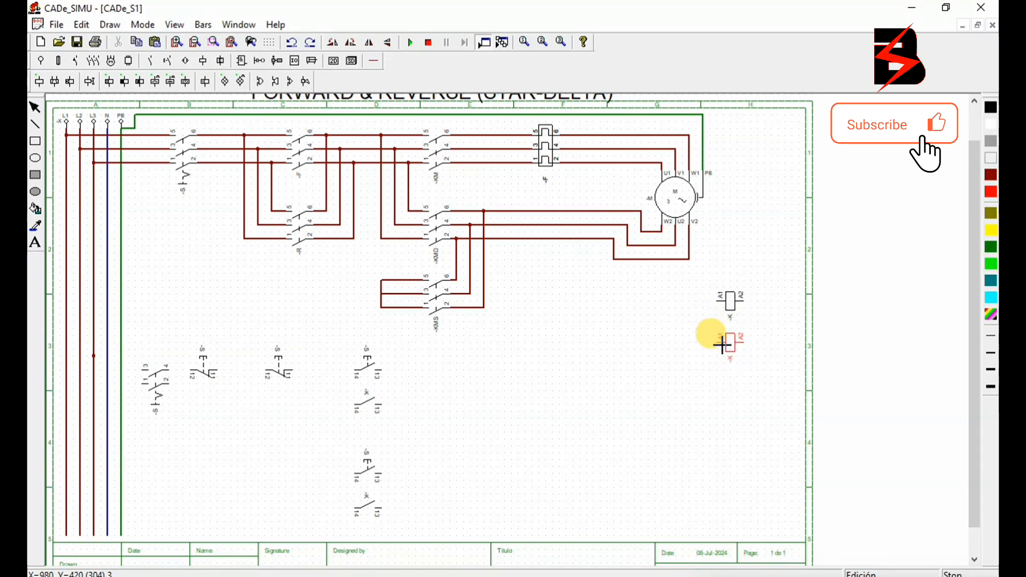
pyautogui.click(722, 345)
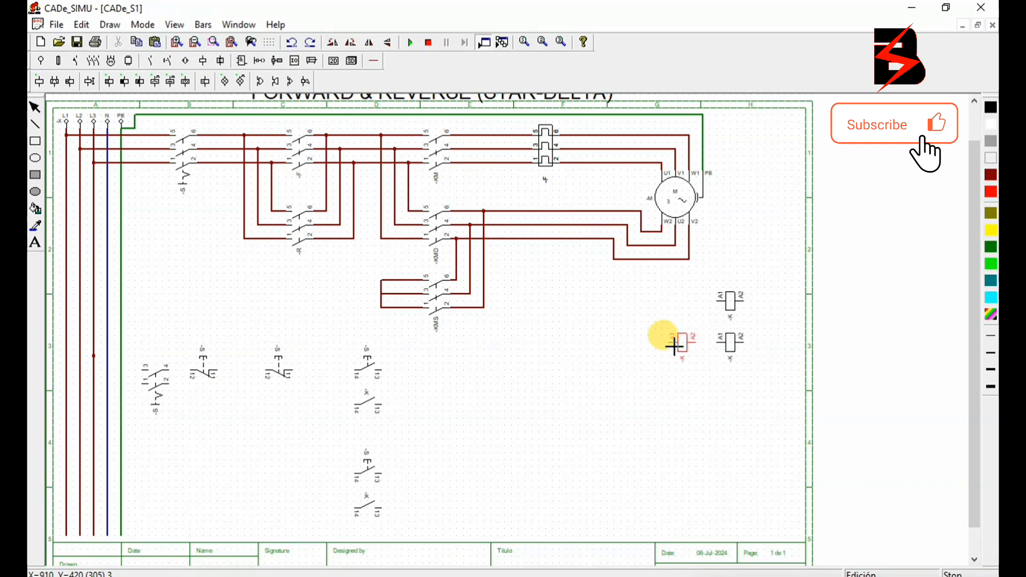
pyautogui.press('Escape')
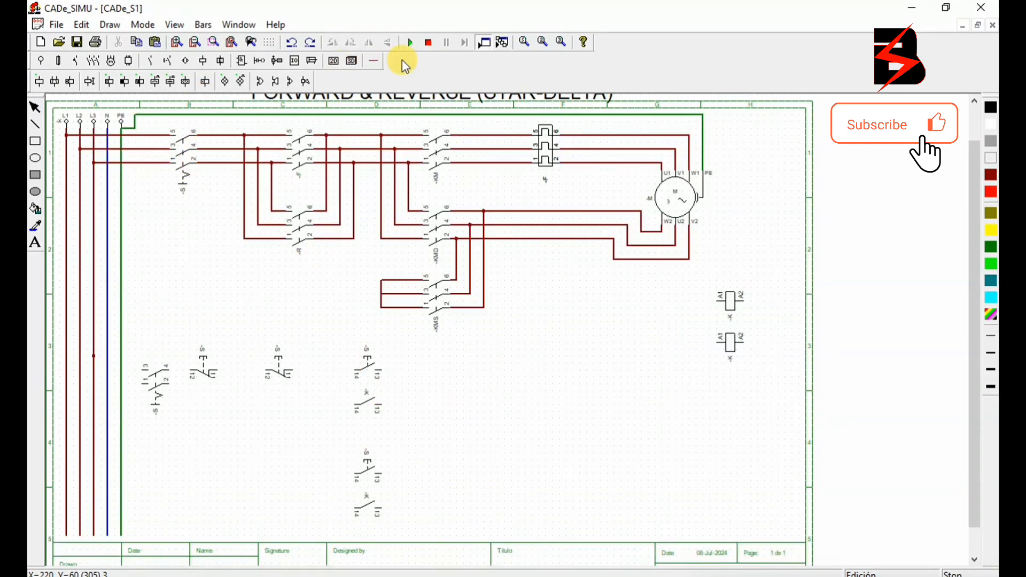
# Wire L3 through the two-pole switch and both normally closed push buttons to the upper column D push button, with its auxiliary contact in parallel
pyautogui.click(381, 61)
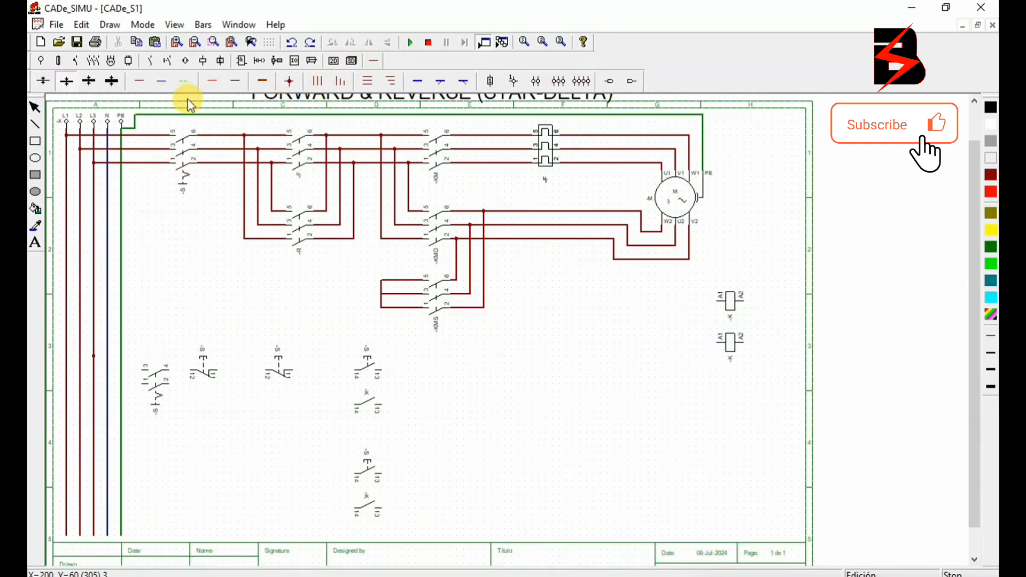
pyautogui.click(143, 83)
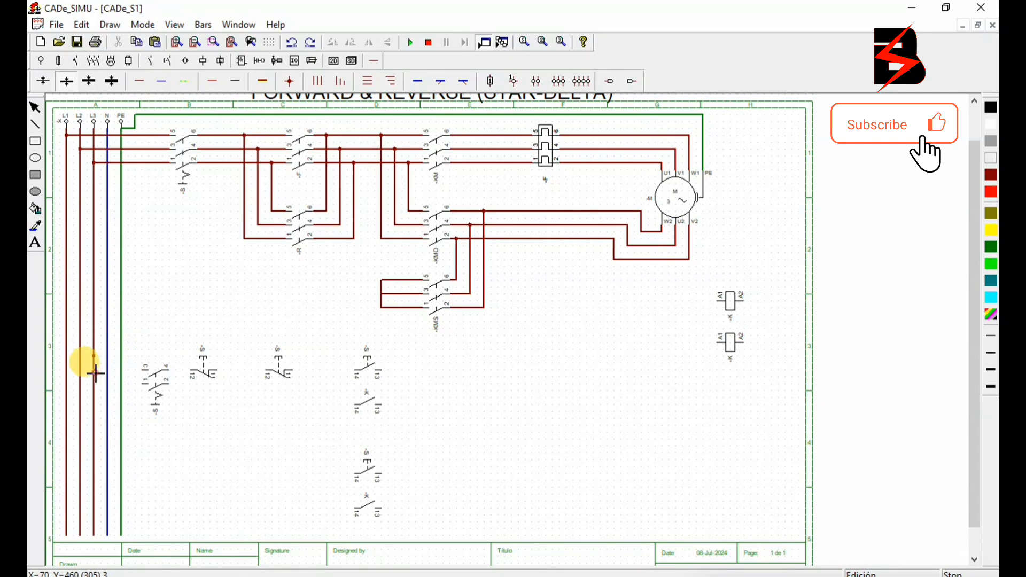
pyautogui.moveTo(95, 373); pyautogui.dragTo(142, 377)
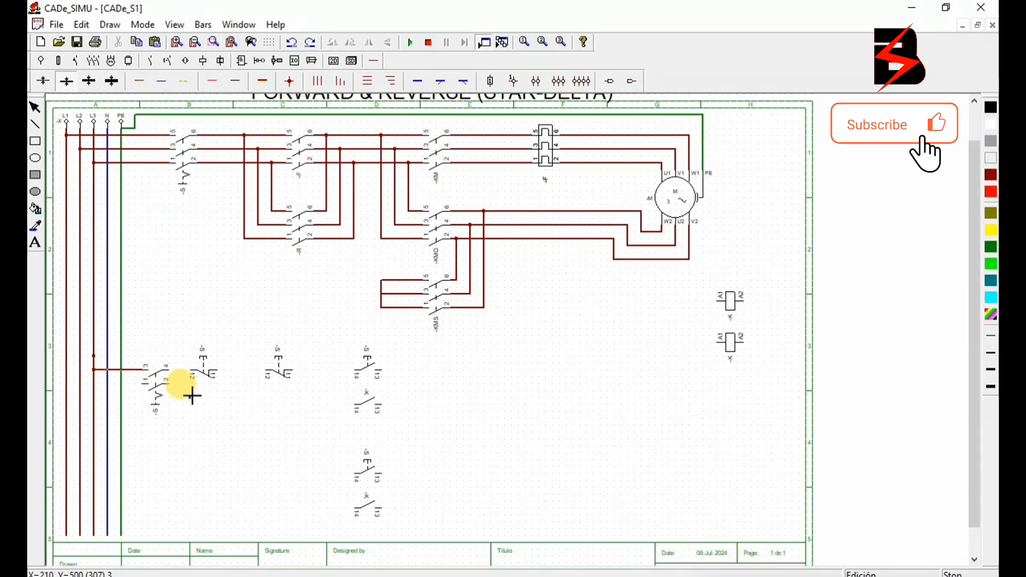
pyautogui.moveTo(175, 373)
pyautogui.mouseDown()
pyautogui.moveTo(378, 378)
pyautogui.moveTo(377, 396)
pyautogui.moveTo(345, 378)
pyautogui.moveTo(345, 408)
pyautogui.moveTo(355, 406)
pyautogui.mouseUp()
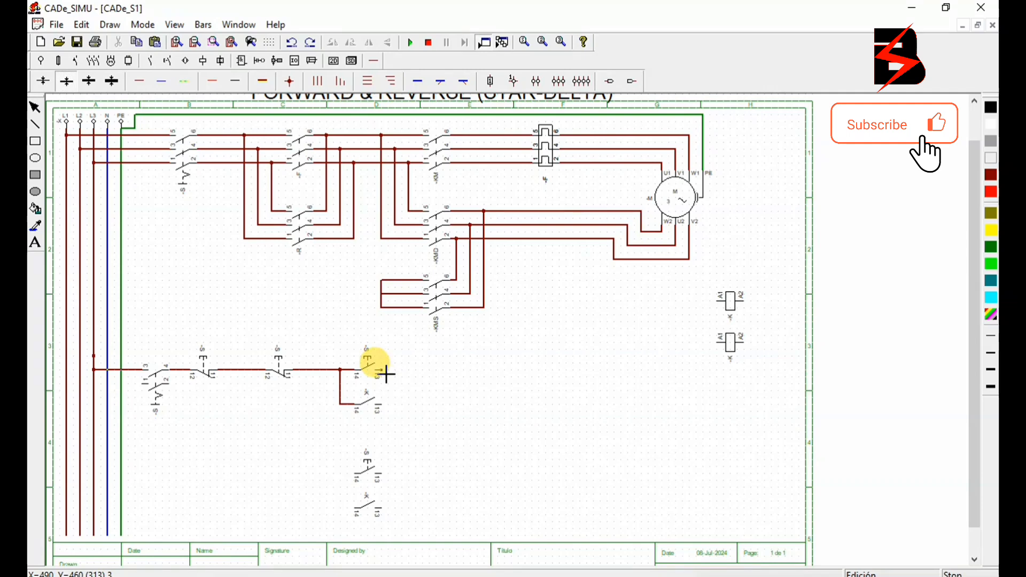
pyautogui.moveTo(422, 379)
pyautogui.mouseDown()
pyautogui.moveTo(396, 377)
pyautogui.moveTo(396, 405)
pyautogui.moveTo(386, 405)
pyautogui.mouseUp()
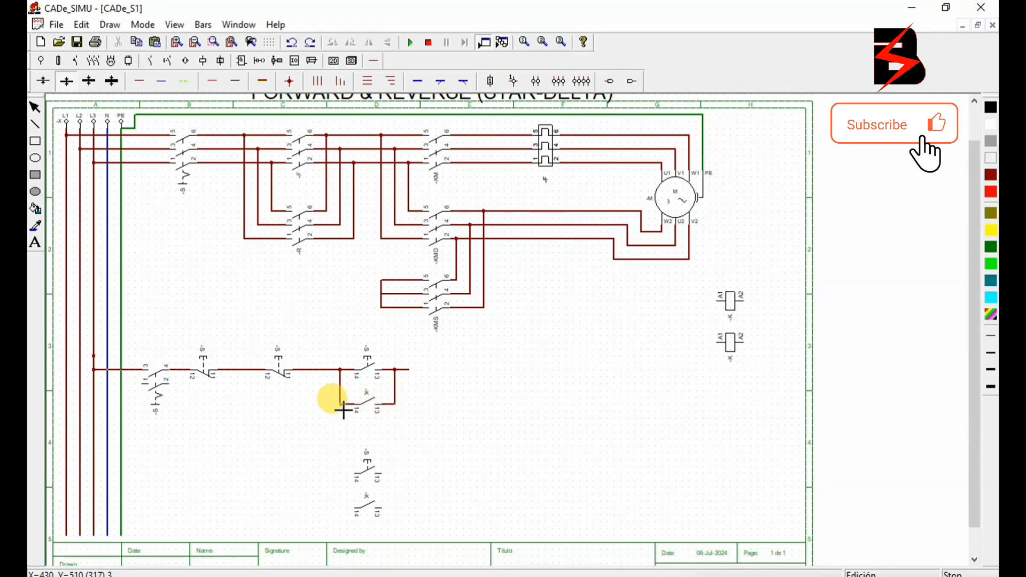
# Extend the branch down to terminals 14 of the lower push button and auxiliary contact, and add a node at the upper auxiliary contact's junction
pyautogui.moveTo(340, 404)
pyautogui.mouseDown()
pyautogui.moveTo(339, 481)
pyautogui.moveTo(352, 508)
pyautogui.mouseUp()
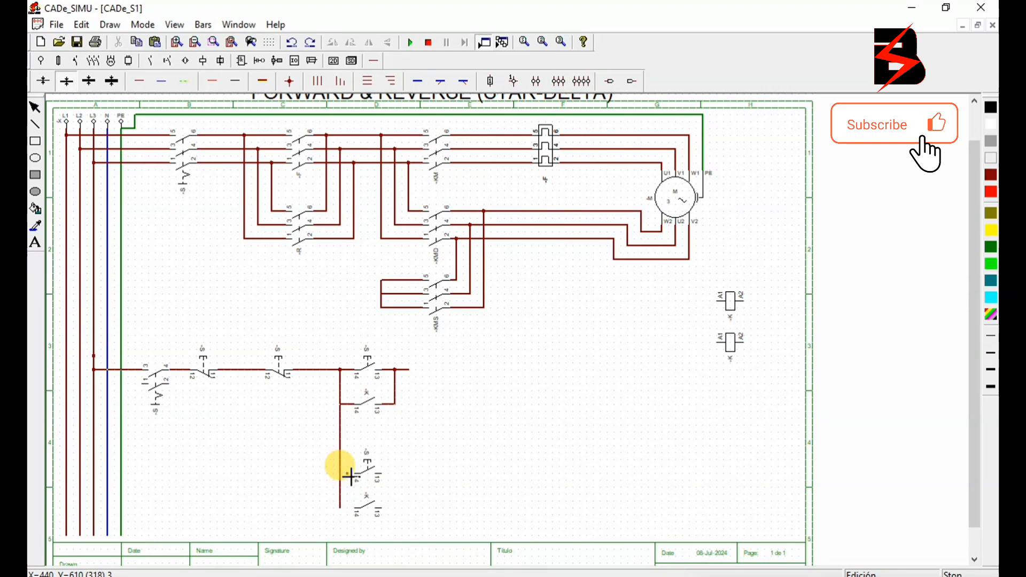
pyautogui.moveTo(345, 476); pyautogui.dragTo(356, 476)
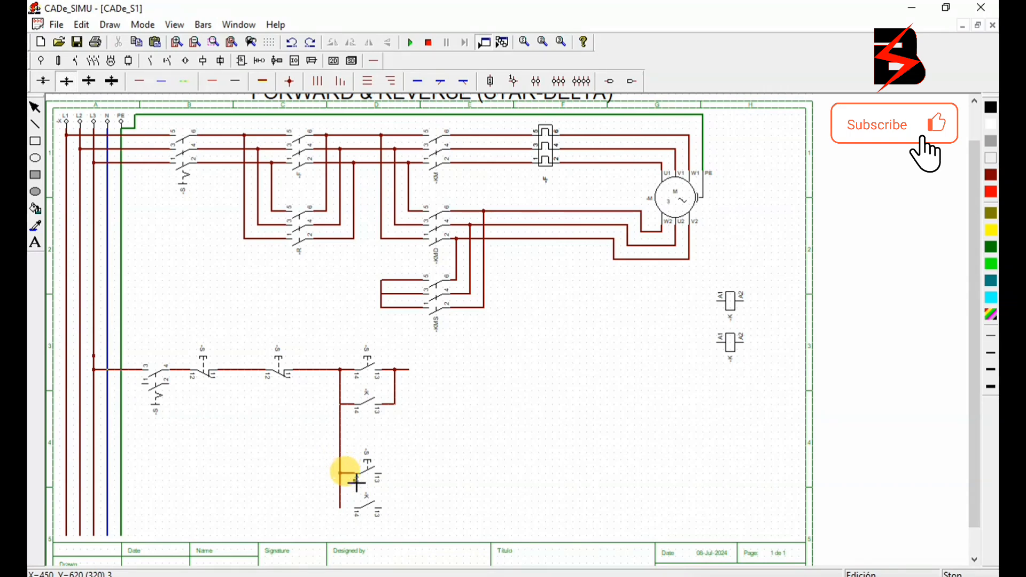
pyautogui.moveTo(341, 511); pyautogui.dragTo(356, 507)
pyautogui.click(290, 81)
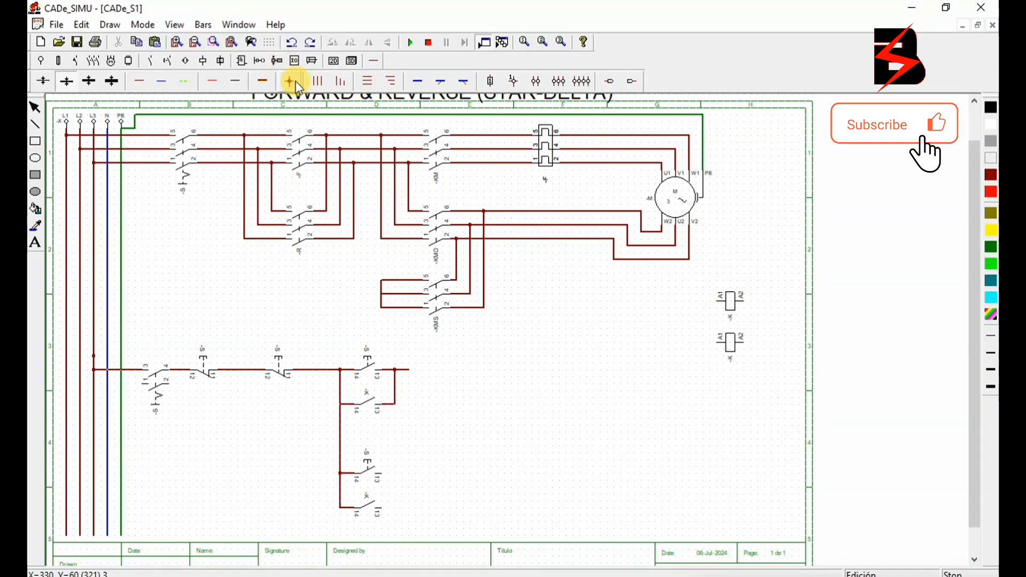
# Wire terminal 13 of the lower column D auxiliary contact up to terminal 13 of the lower push button, completing the parallel branch
pyautogui.click(341, 405)
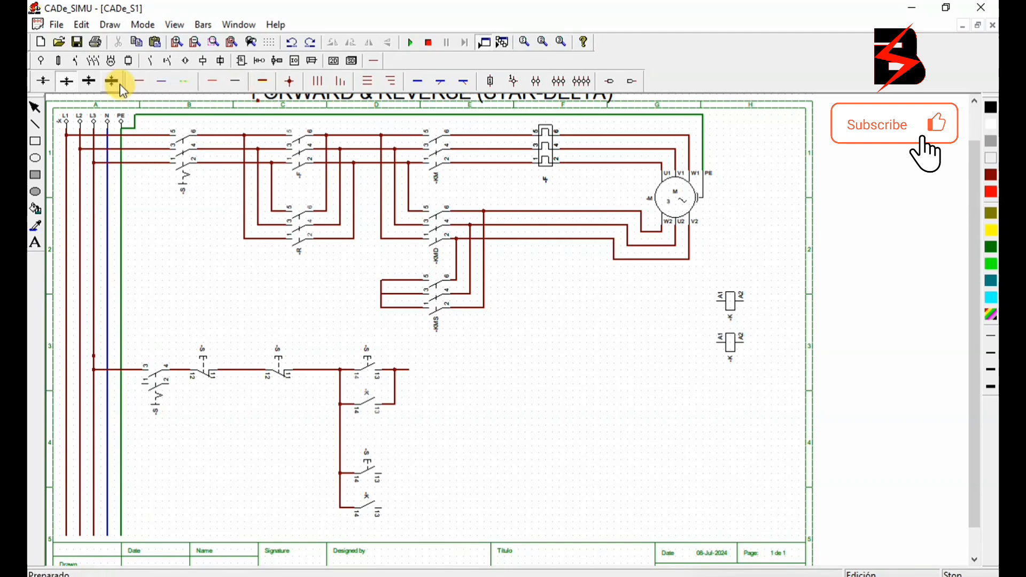
pyautogui.click(140, 81)
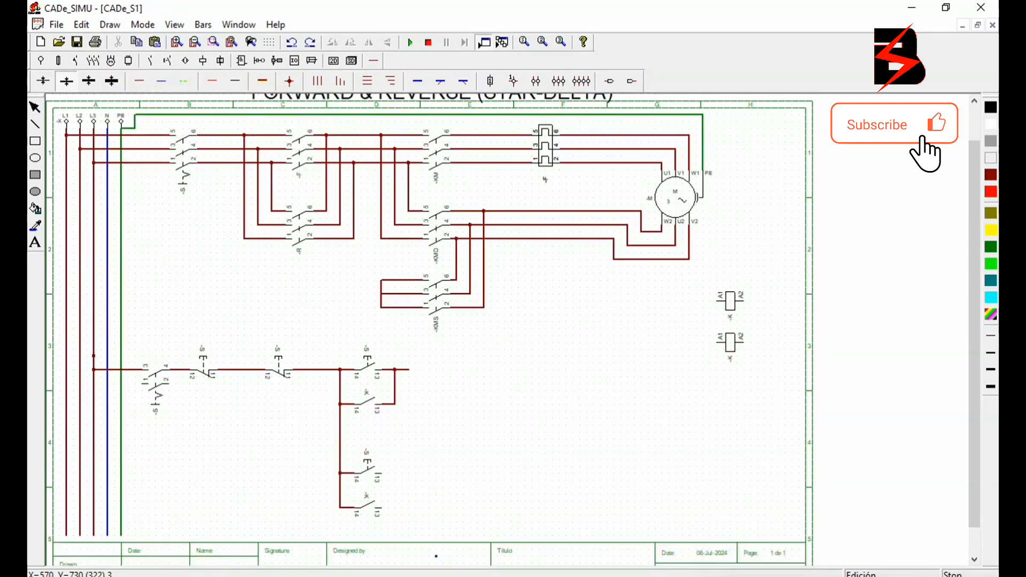
pyautogui.click(384, 508)
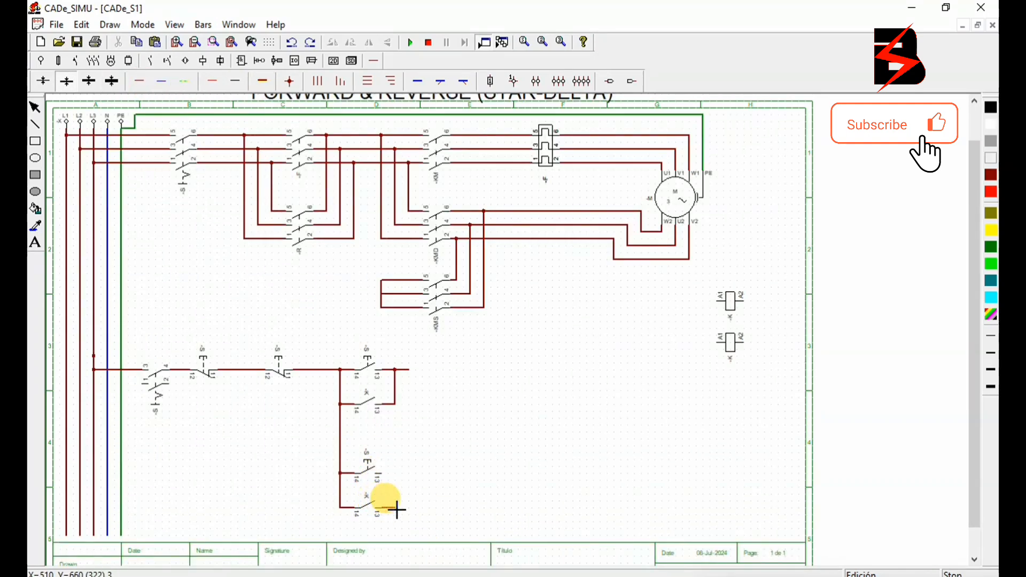
pyautogui.moveTo(397, 509)
pyautogui.mouseDown()
pyautogui.moveTo(396, 479)
pyautogui.moveTo(383, 474)
pyautogui.moveTo(396, 478)
pyautogui.mouseUp()
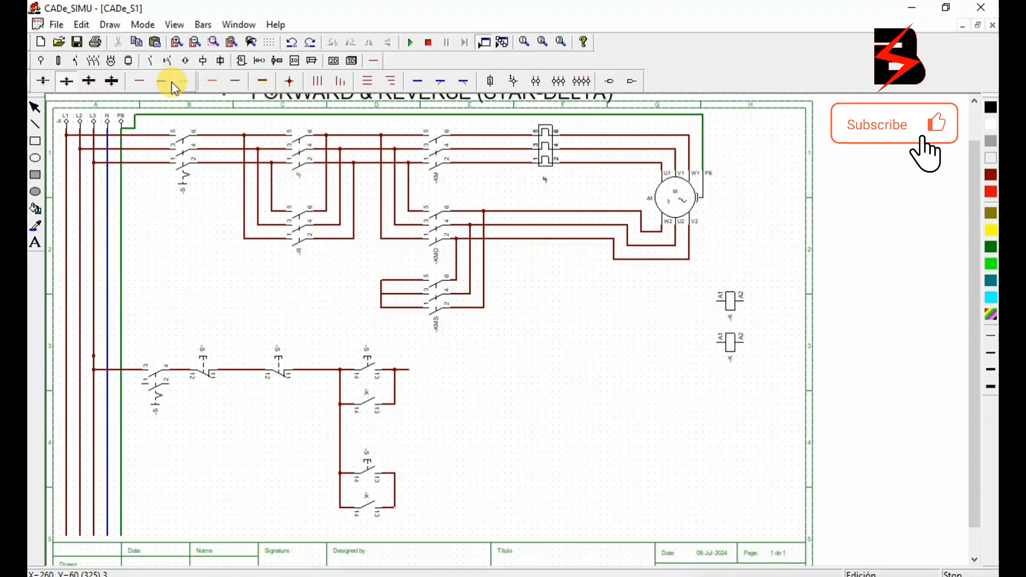
# Place two normally closed auxiliary contacts, turned left, one beside each column D push button, moving the upper one close to its branch
pyautogui.click(152, 60)
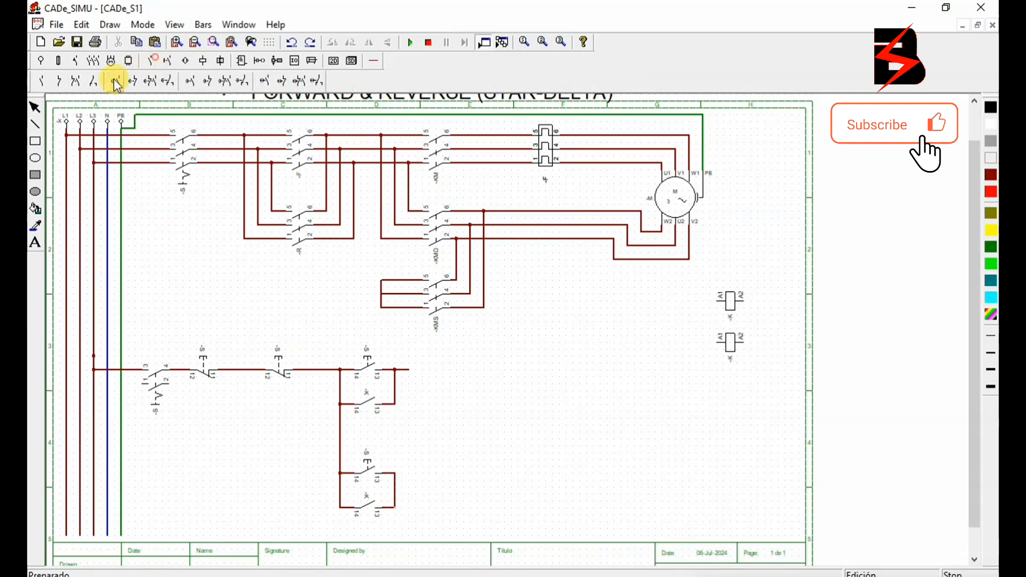
pyautogui.click(59, 81)
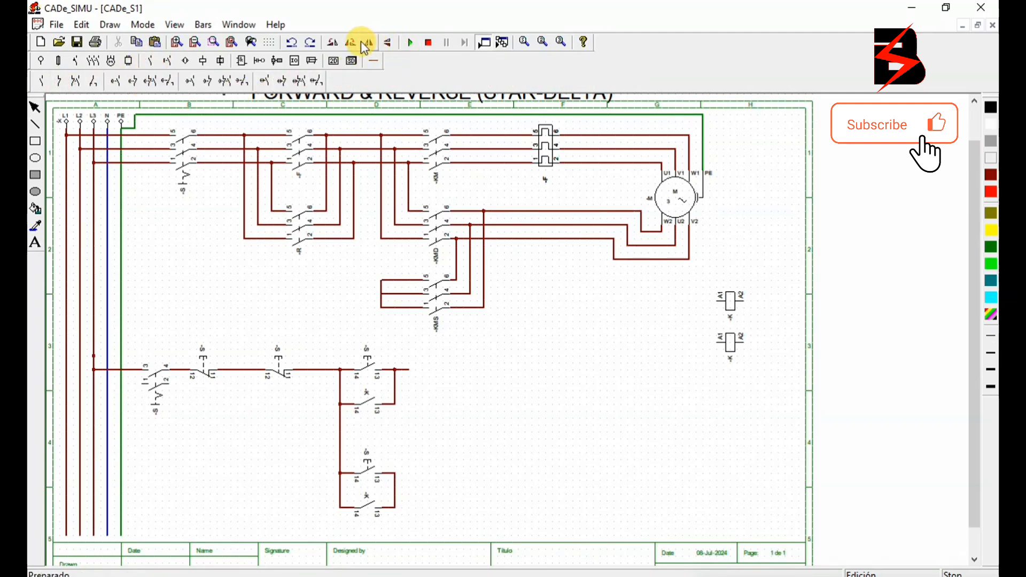
pyautogui.click(332, 41)
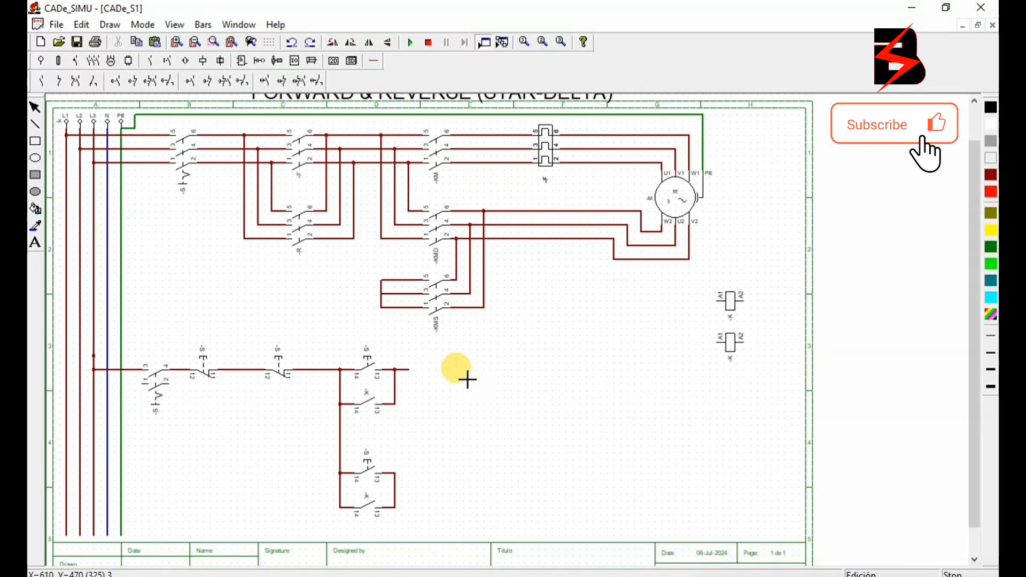
pyautogui.click(477, 373)
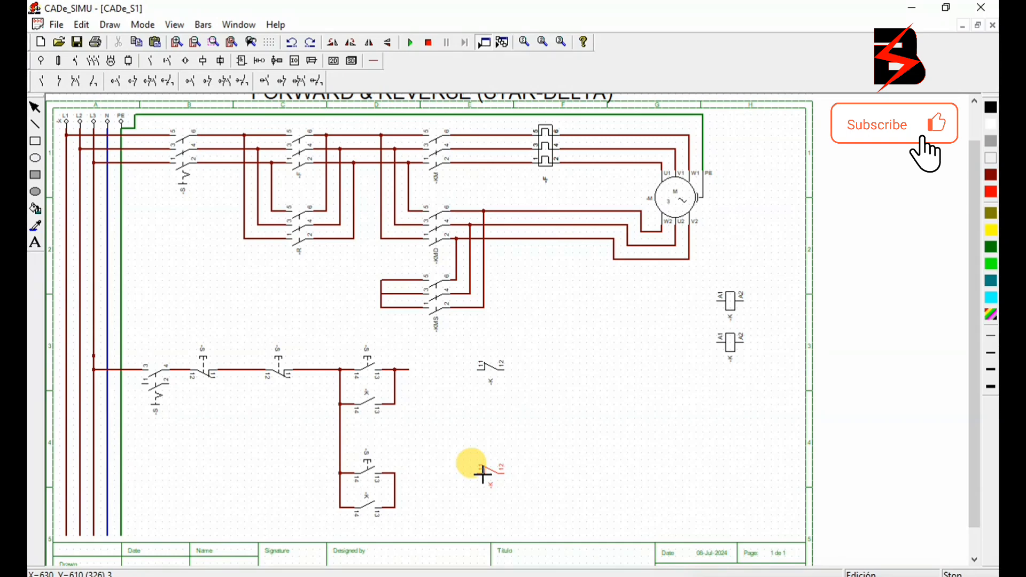
pyautogui.click(413, 476)
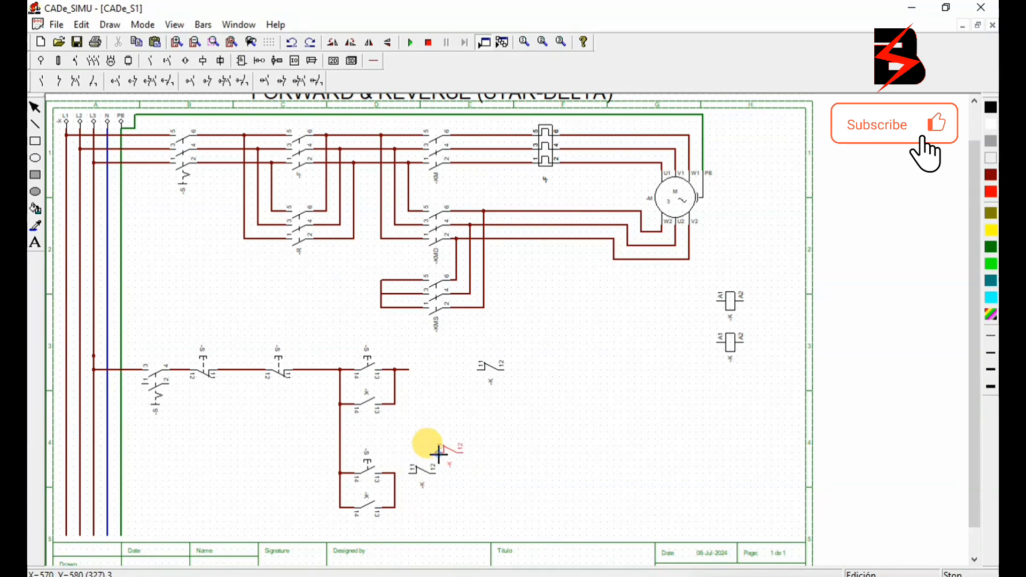
pyautogui.moveTo(500, 375); pyautogui.dragTo(452, 375)
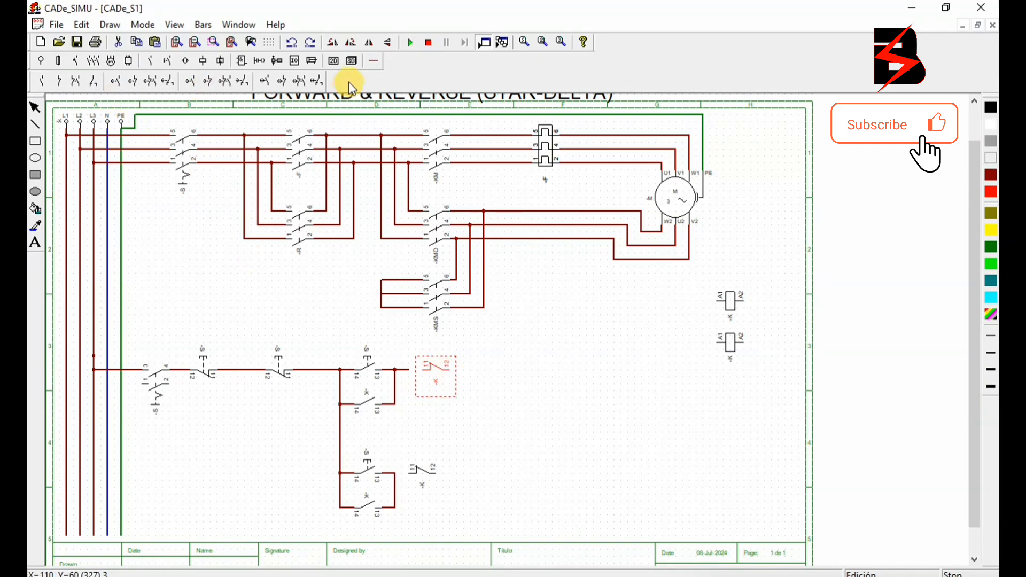
# Wire the output of each push button branch to terminal 11 of its normally closed auxiliary contact
pyautogui.click(373, 61)
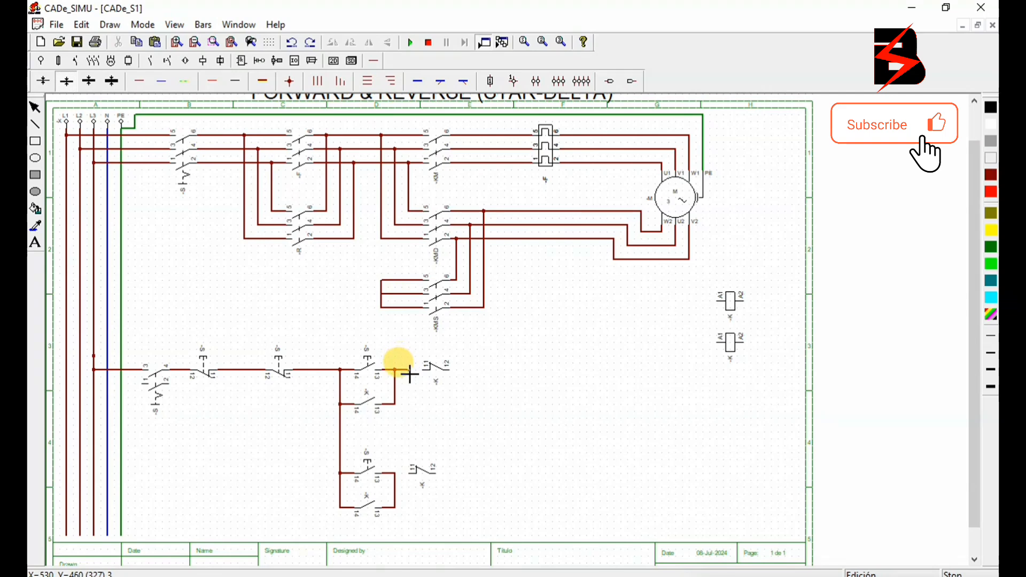
pyautogui.moveTo(410, 375); pyautogui.dragTo(424, 375)
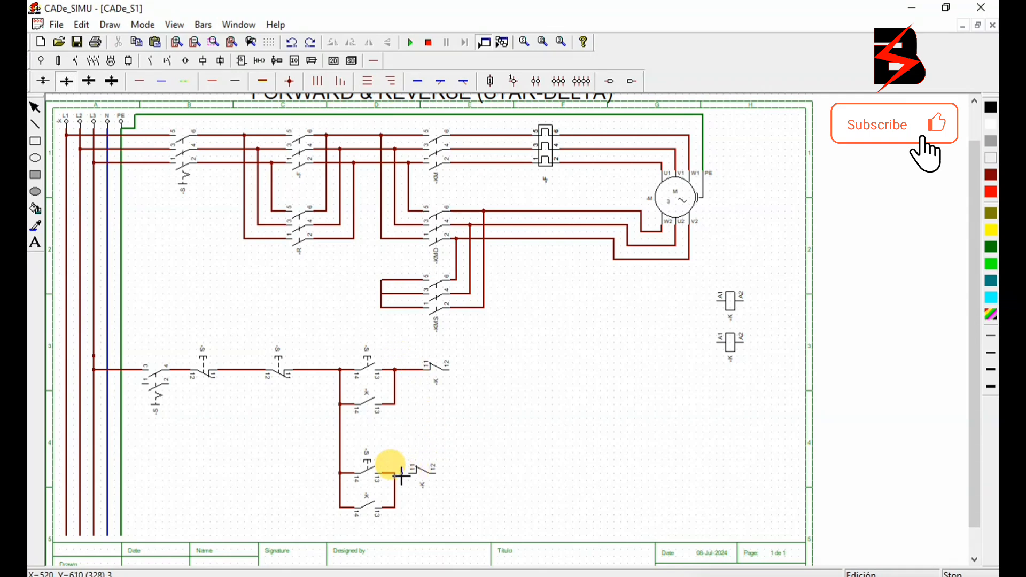
pyautogui.moveTo(397, 475); pyautogui.dragTo(412, 478)
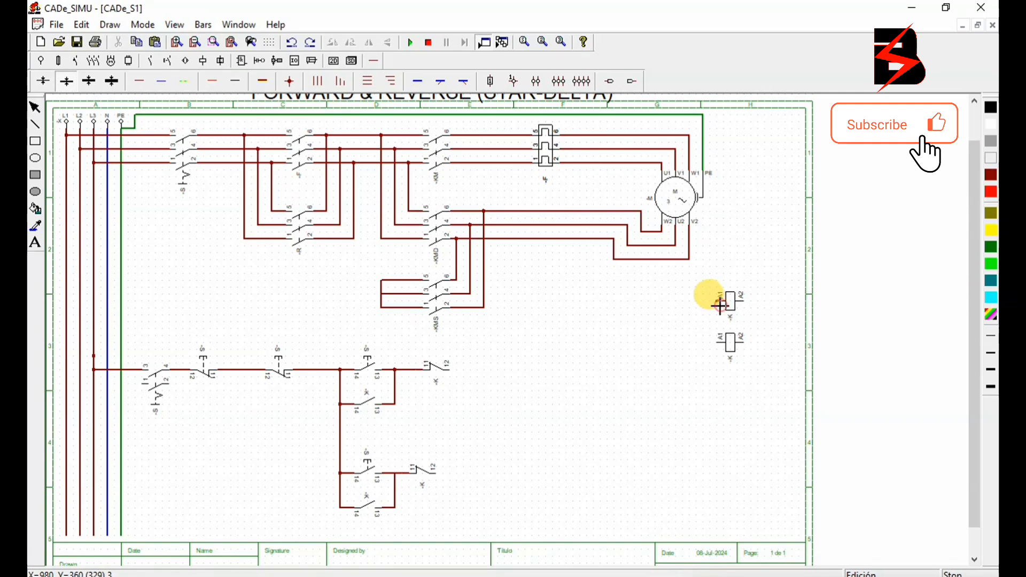
# Wire terminal 12 of the upper normally closed contact to terminal A1 of the upper coil
pyautogui.moveTo(721, 304); pyautogui.dragTo(600, 301)
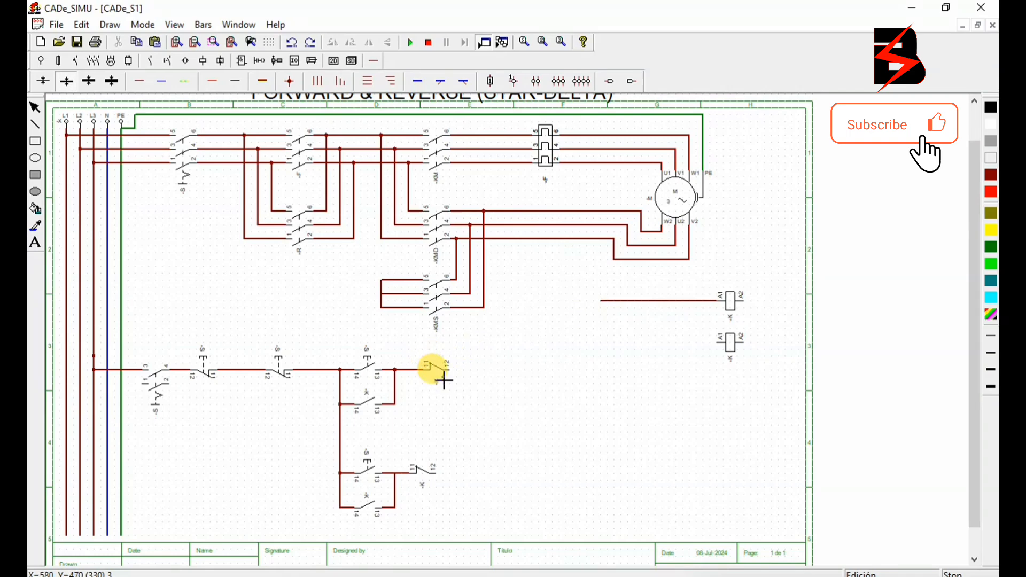
pyautogui.moveTo(450, 376); pyautogui.dragTo(605, 389)
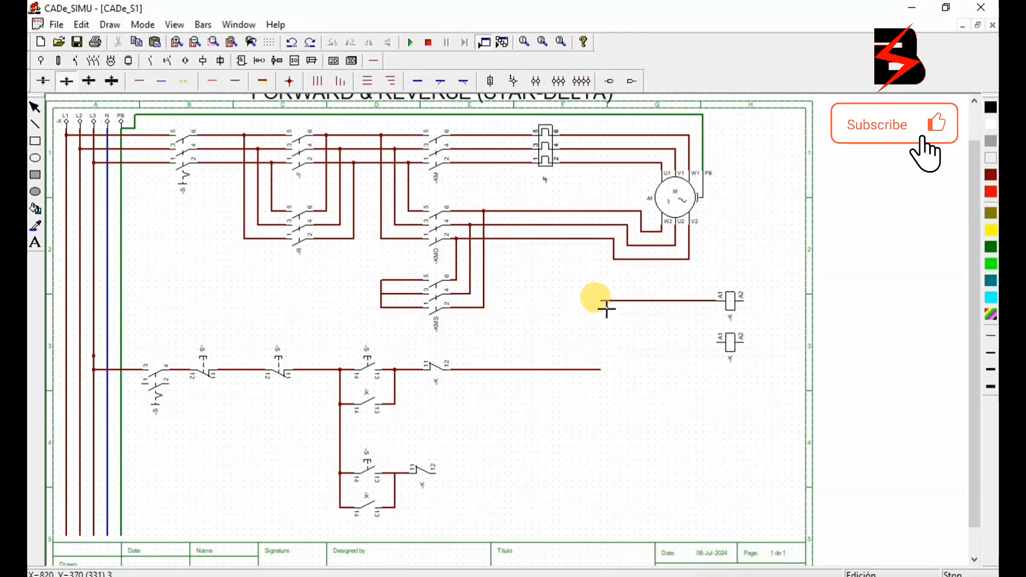
pyautogui.moveTo(600, 329); pyautogui.dragTo(600, 369)
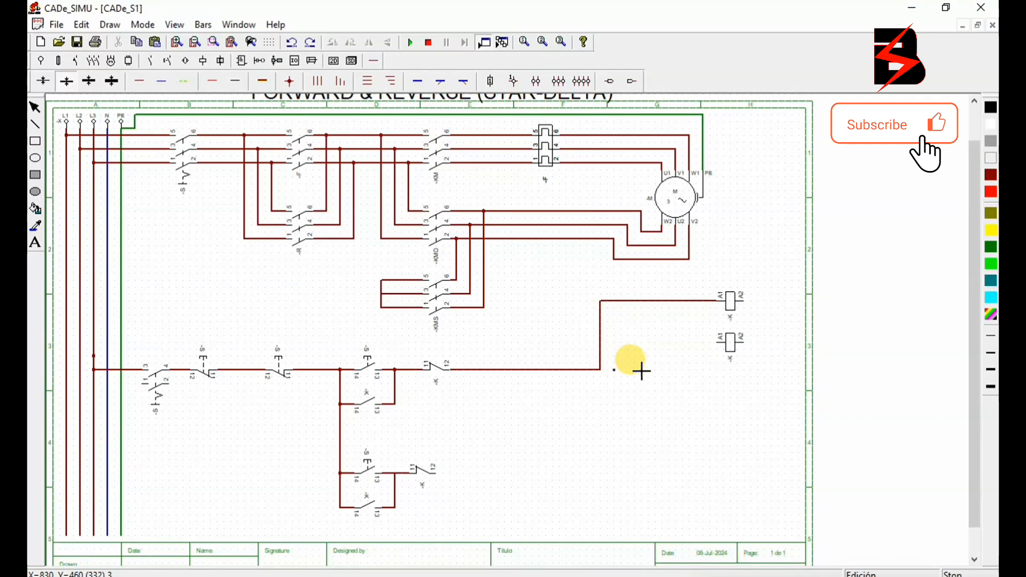
# Wire terminal 12 of the lower normally closed contact to terminal A1 of the second coil
pyautogui.moveTo(705, 345)
pyautogui.mouseDown()
pyautogui.moveTo(618, 338)
pyautogui.moveTo(616, 360)
pyautogui.moveTo(612, 351)
pyautogui.moveTo(625, 351)
pyautogui.moveTo(615, 343)
pyautogui.mouseUp()
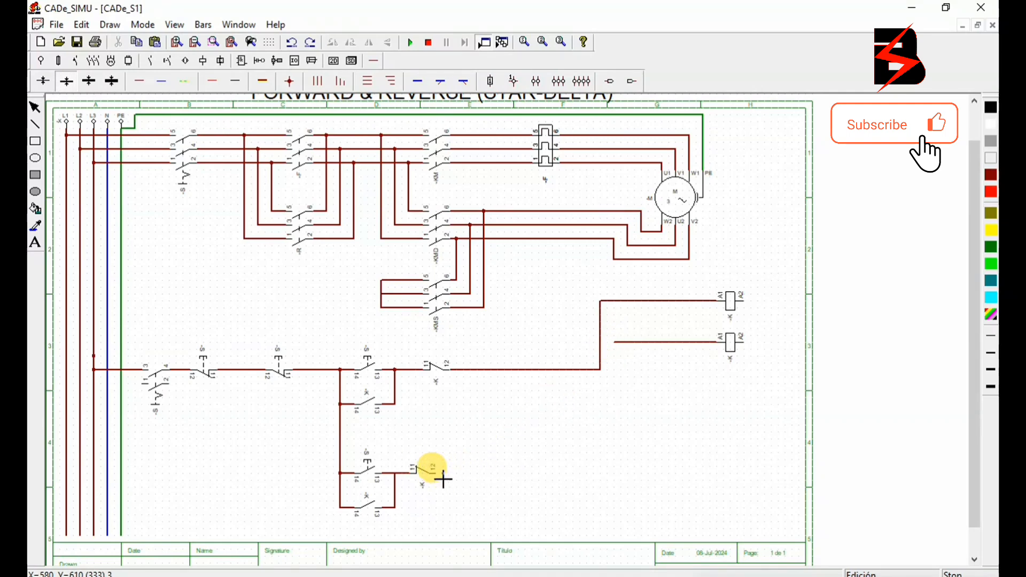
pyautogui.moveTo(439, 479)
pyautogui.mouseDown()
pyautogui.moveTo(616, 488)
pyautogui.moveTo(616, 475)
pyautogui.mouseUp()
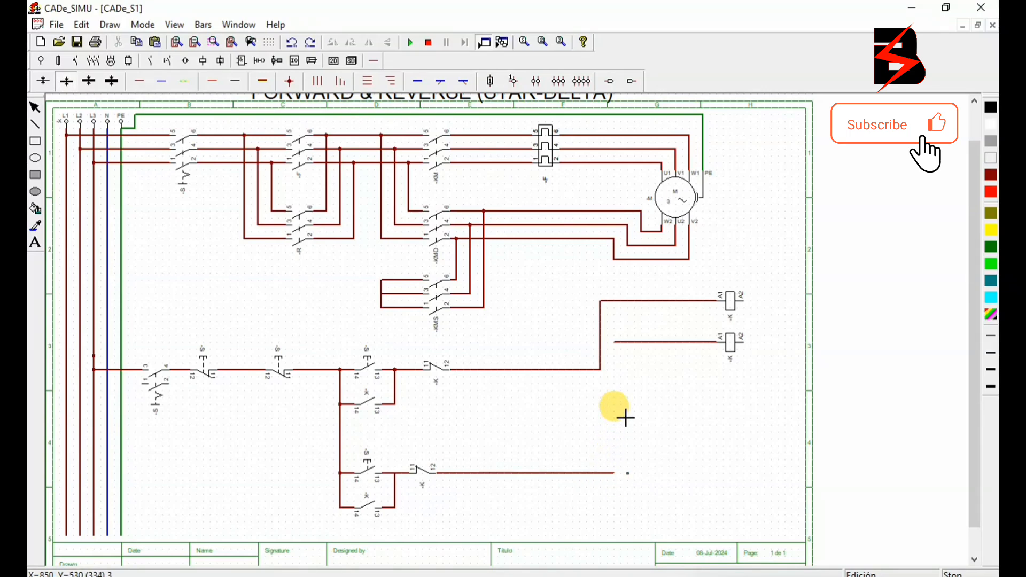
pyautogui.click(616, 343)
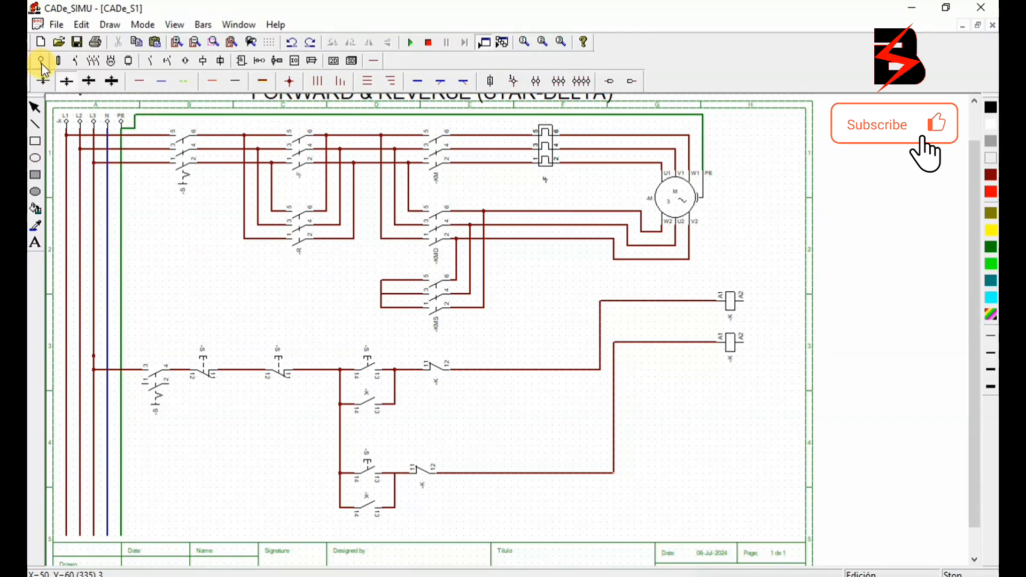
# Place a third coil, turned left, directly below the two coils in column H
pyautogui.click(203, 60)
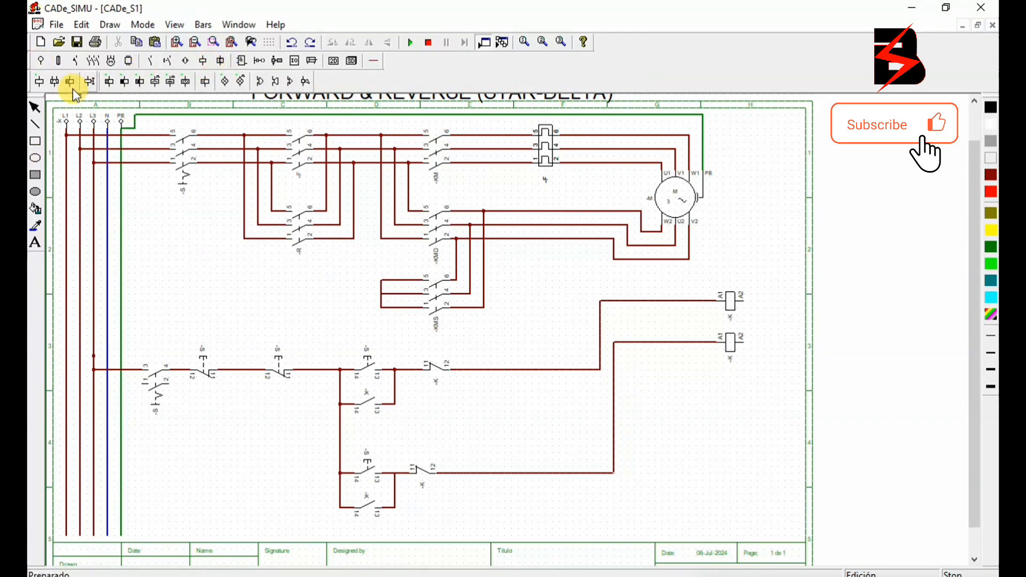
pyautogui.click(38, 81)
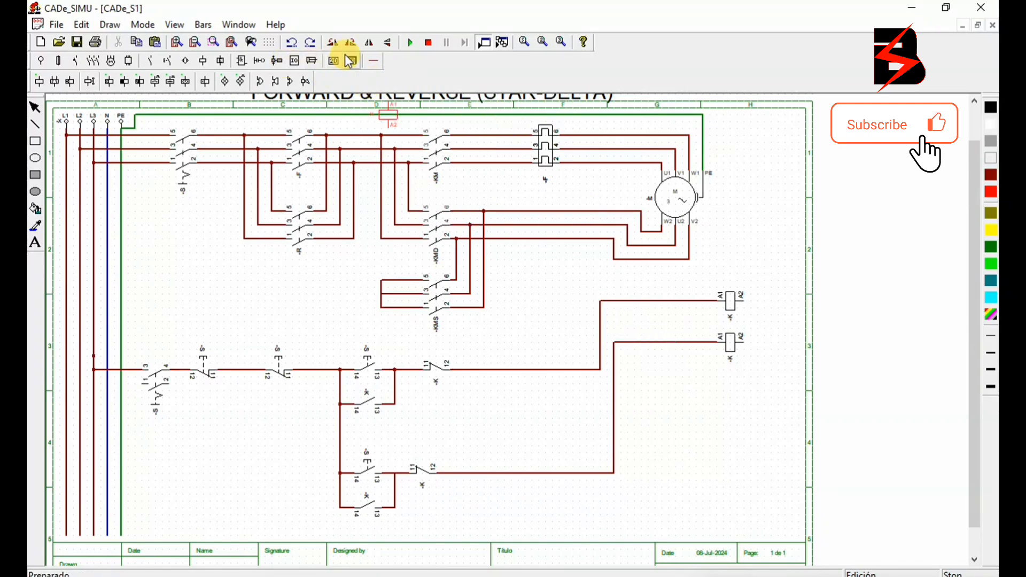
pyautogui.click(328, 46)
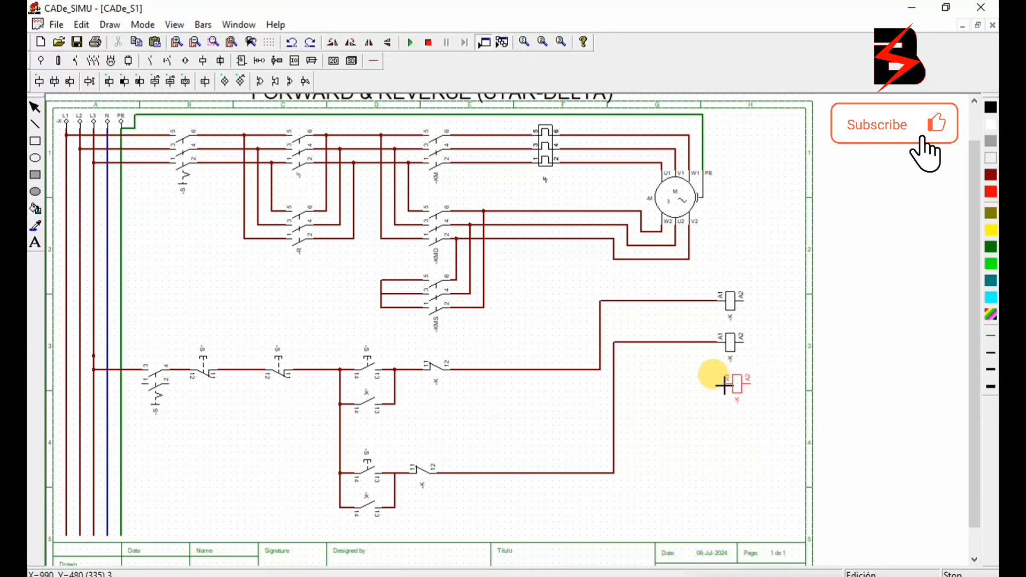
pyautogui.click(721, 385)
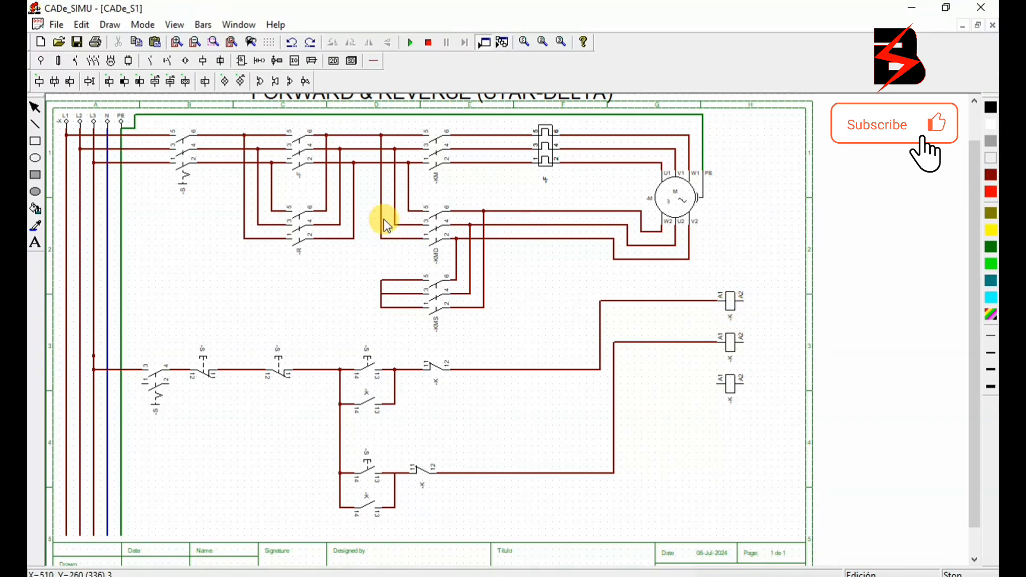
# Place two normally open auxiliary contacts, turned right, one above the other in column G beside the third coil
pyautogui.click(150, 61)
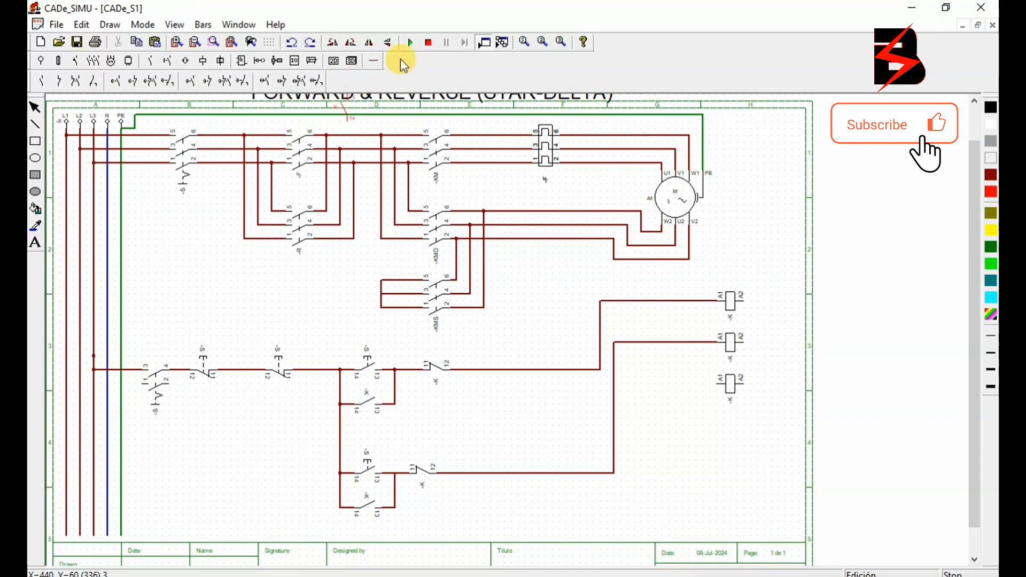
pyautogui.click(366, 44)
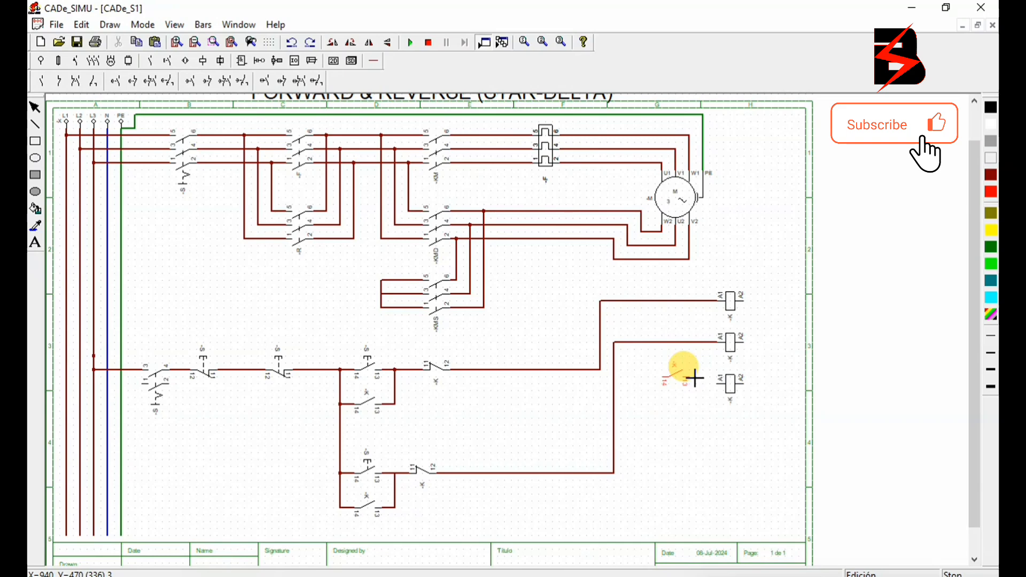
pyautogui.click(695, 378)
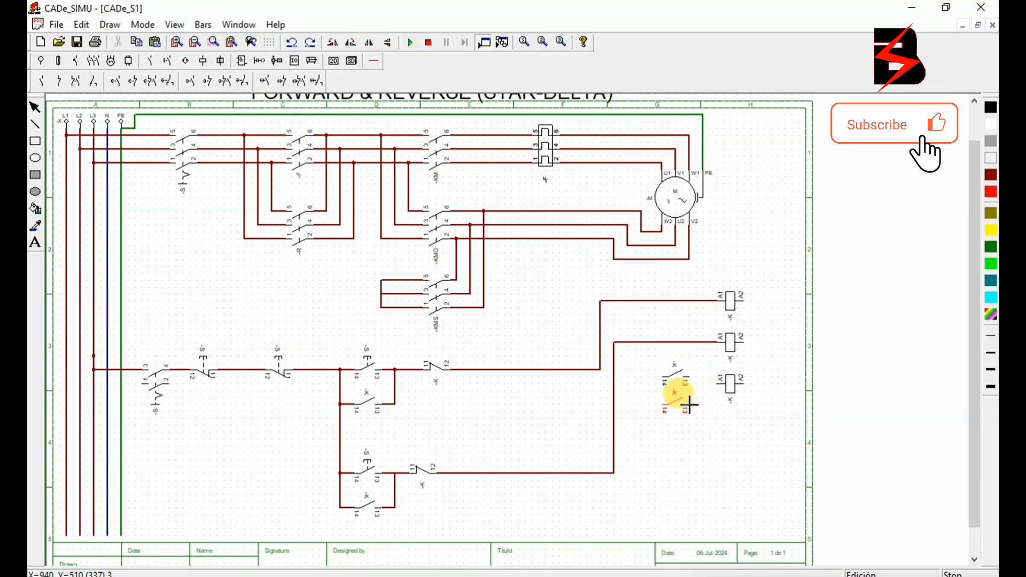
pyautogui.click(690, 406)
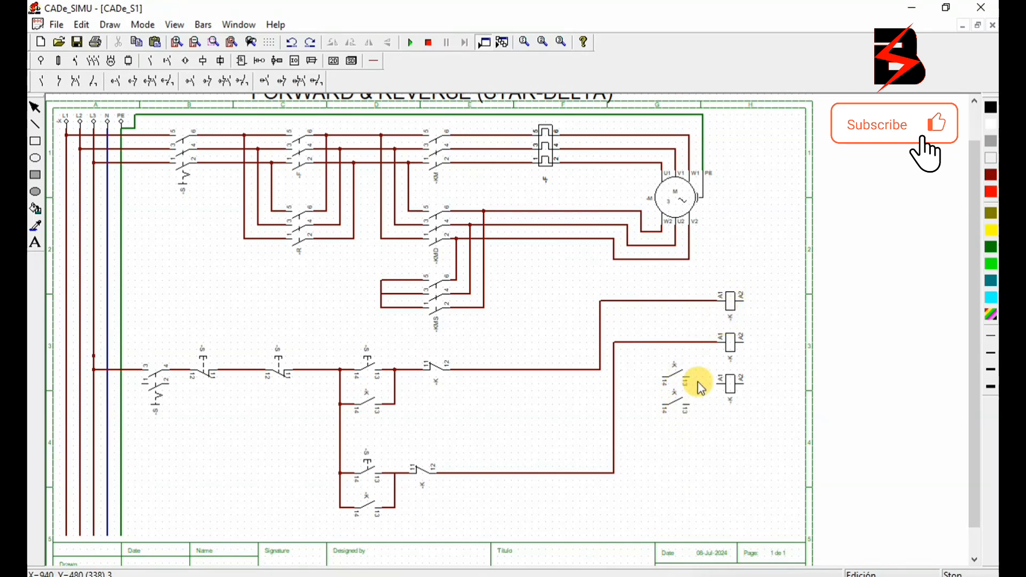
# Rename the top coil and the upper of the two column G auxiliary contacts as -F
pyautogui.doubleClick(736, 307)
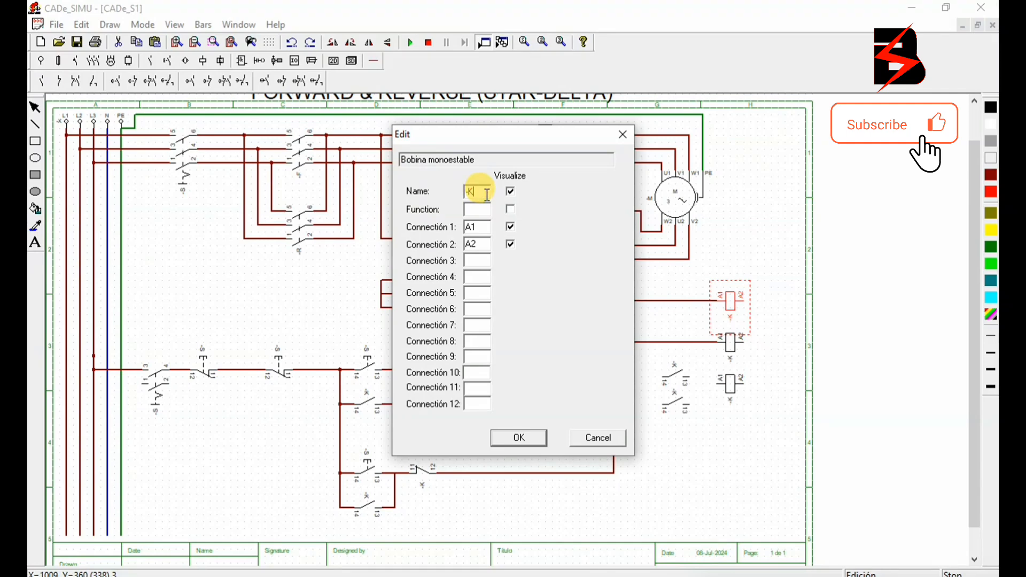
pyautogui.write('F')
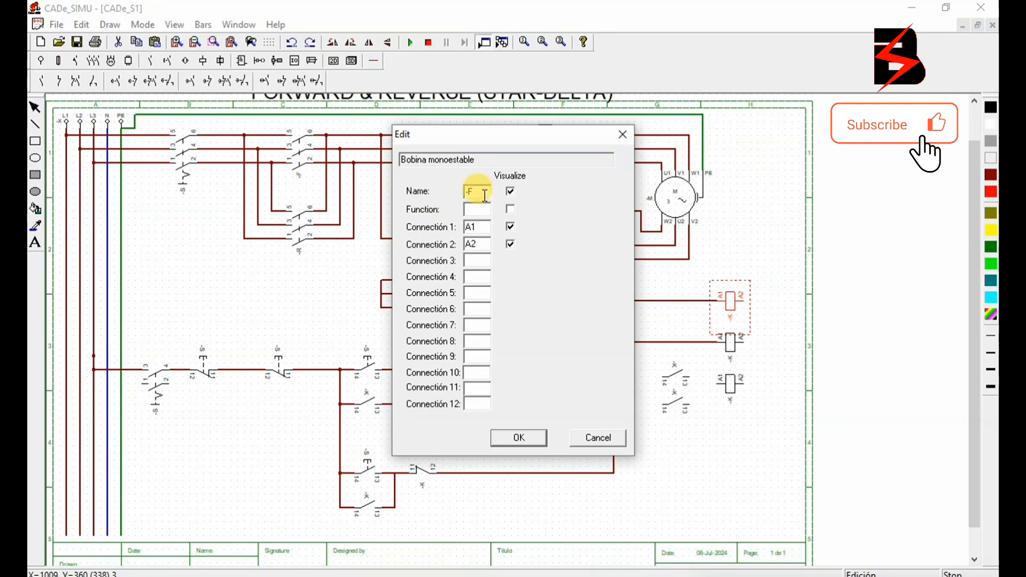
pyautogui.click(518, 438)
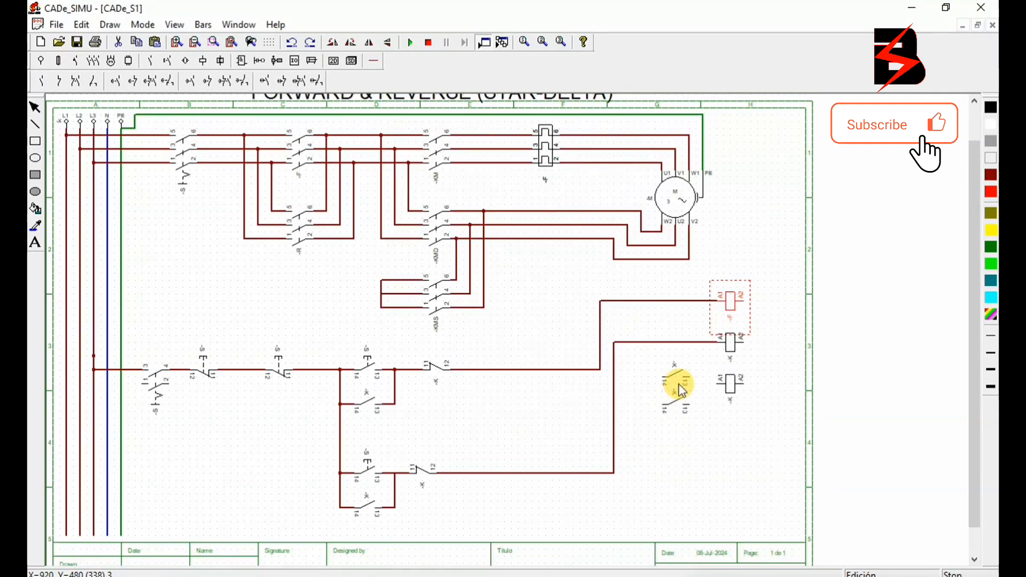
pyautogui.doubleClick(679, 373)
pyautogui.click(486, 228)
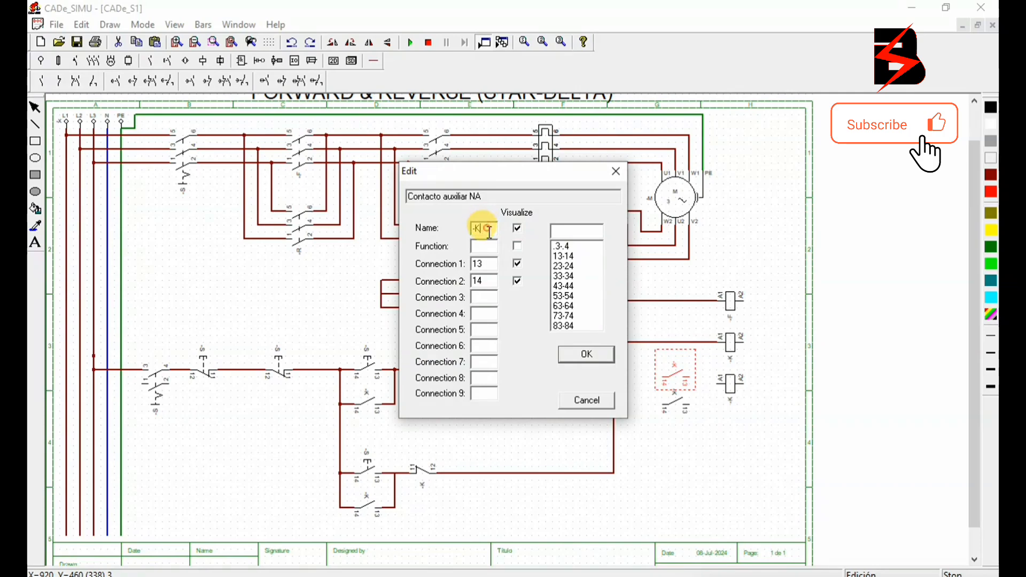
pyautogui.write('-F')
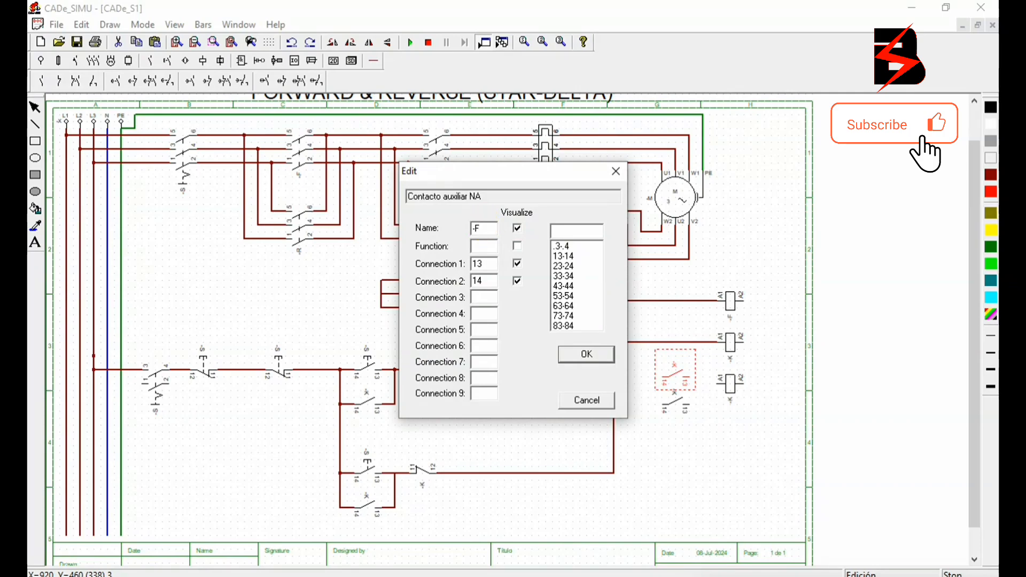
pyautogui.click(605, 355)
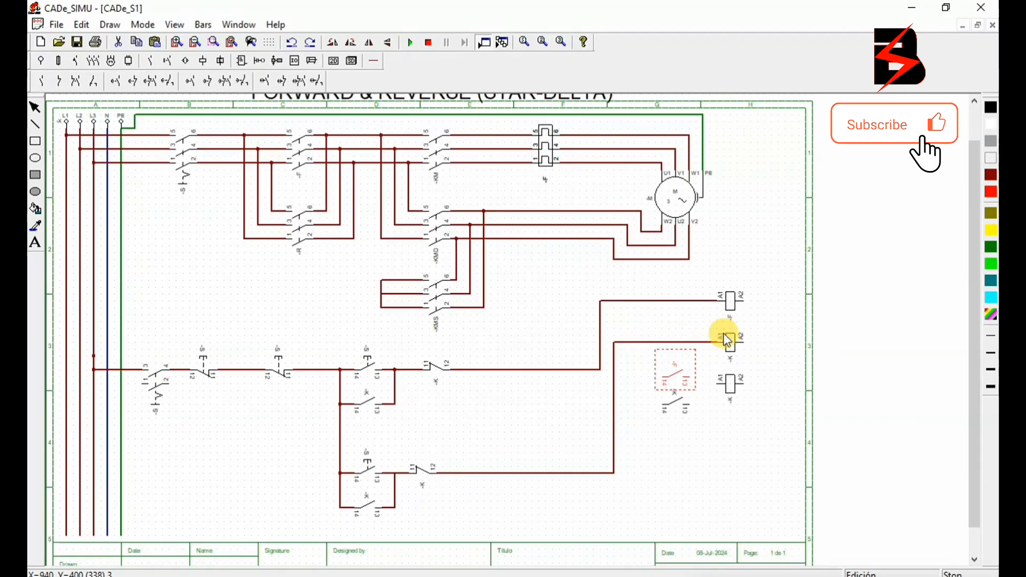
# Rename the second coil in column H as -R
pyautogui.doubleClick(731, 338)
pyautogui.click(475, 188)
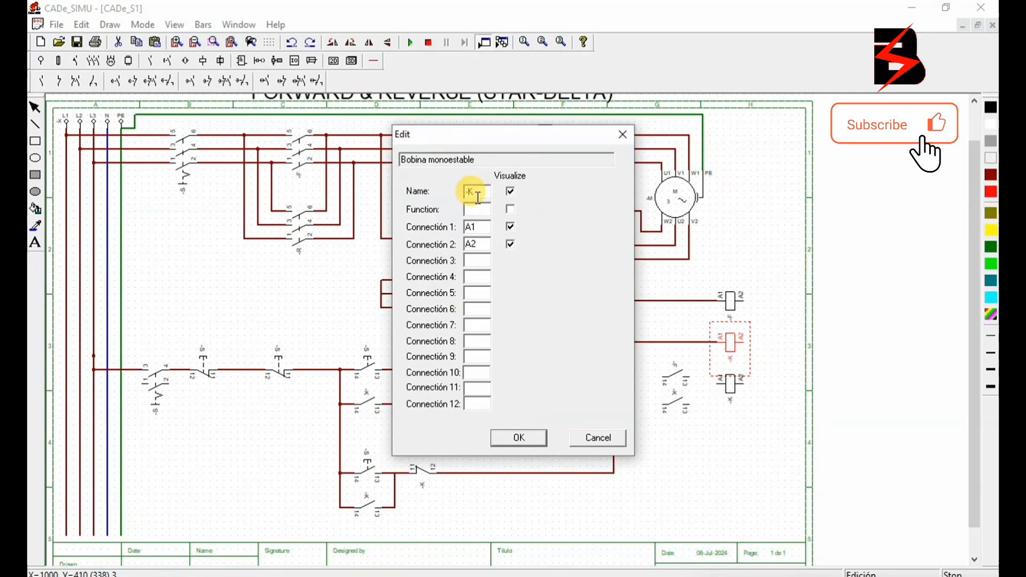
pyautogui.click(475, 196)
pyautogui.write('R')
pyautogui.click(518, 437)
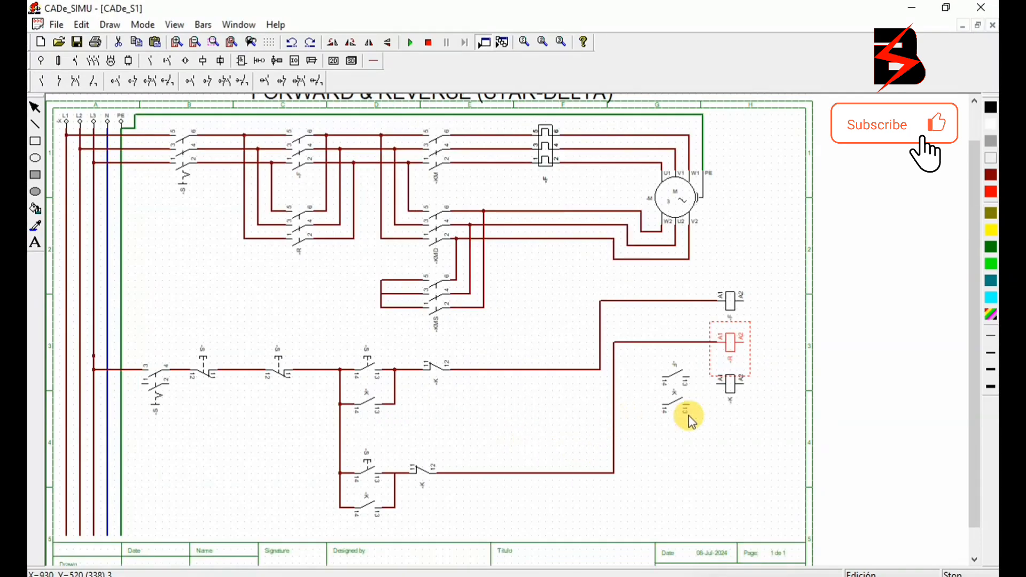
# Rename the lower of the two auxiliary contacts in column G as -R
pyautogui.doubleClick(675, 409)
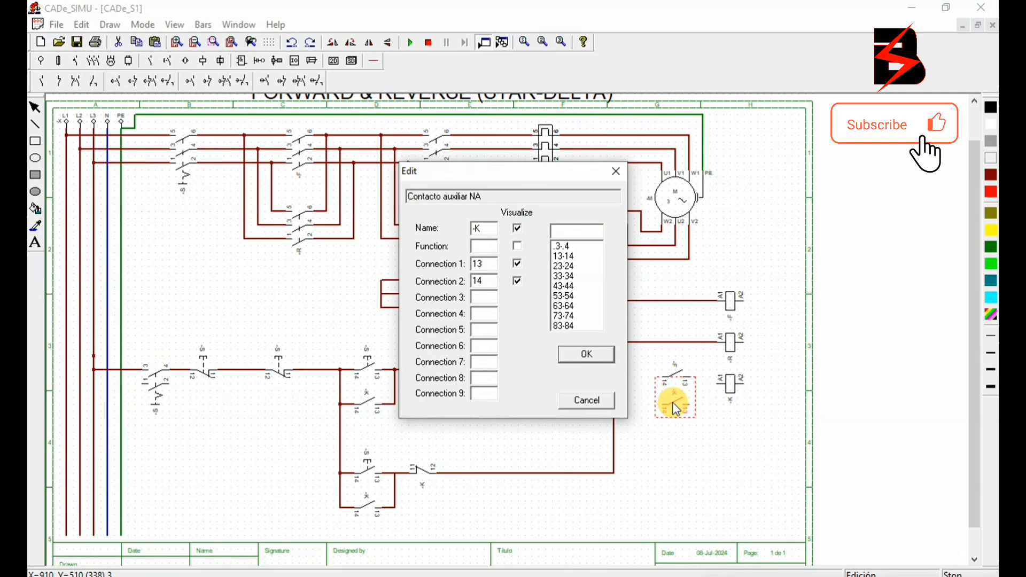
pyautogui.click(481, 230)
pyautogui.press('BackSpace')
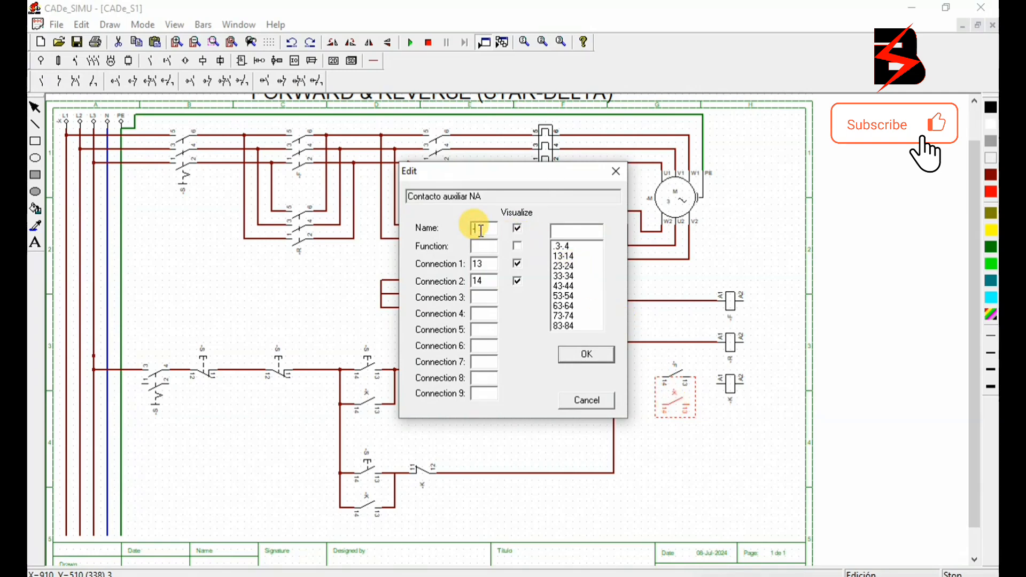
pyautogui.write('R')
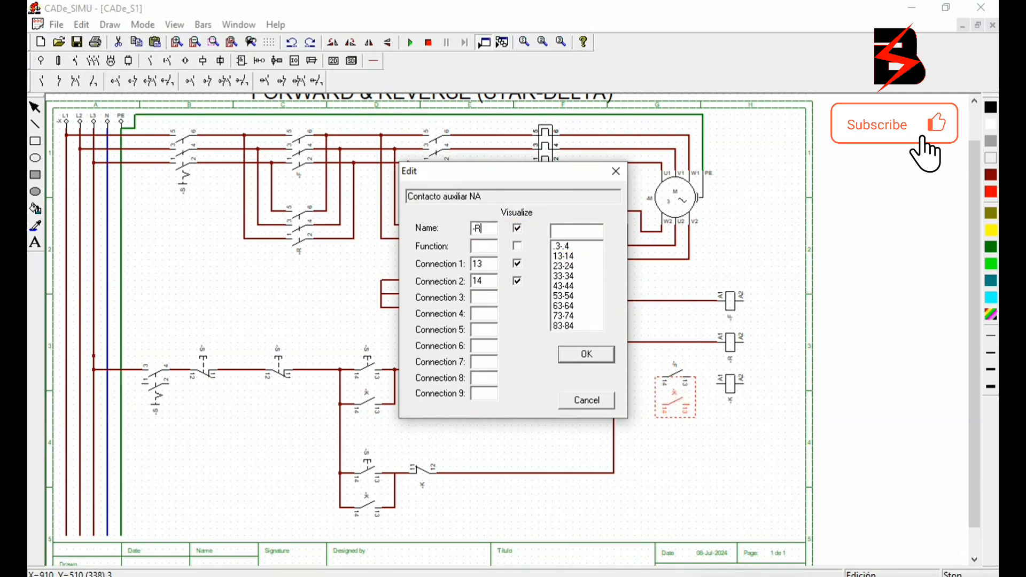
pyautogui.click(593, 354)
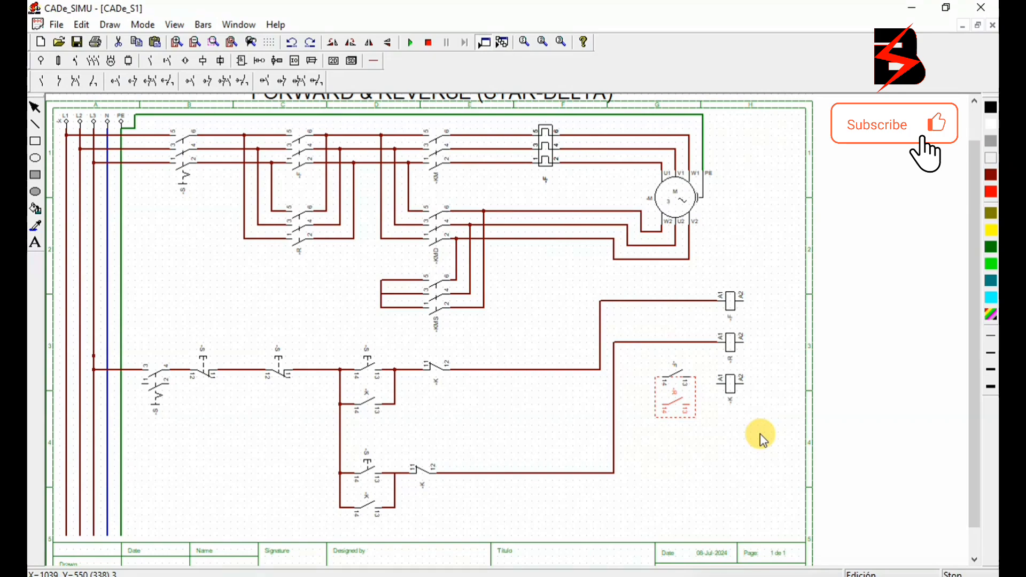
# Wire terminals 13 of the -F and -R auxiliary contacts together and connect them to terminal A1 of the third coil
pyautogui.scroll(1, 760, 434)
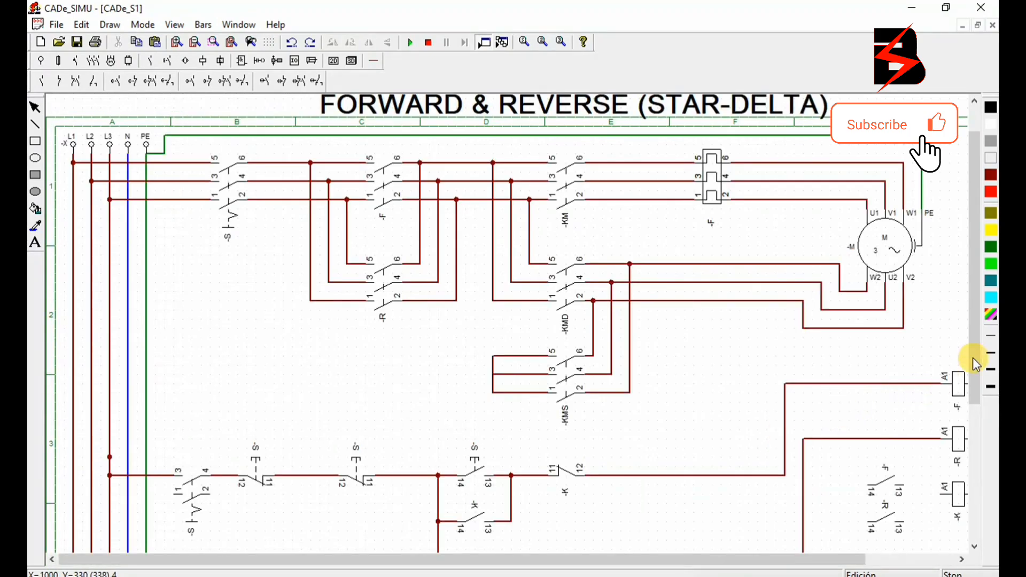
pyautogui.moveTo(972, 357); pyautogui.dragTo(963, 465)
pyautogui.moveTo(837, 560); pyautogui.dragTo(911, 565)
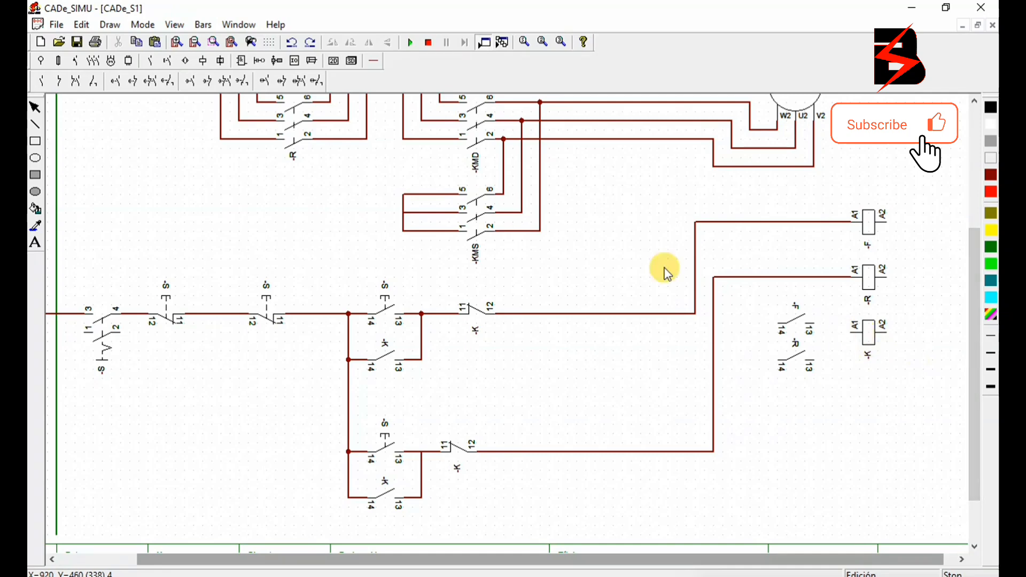
pyautogui.click(374, 60)
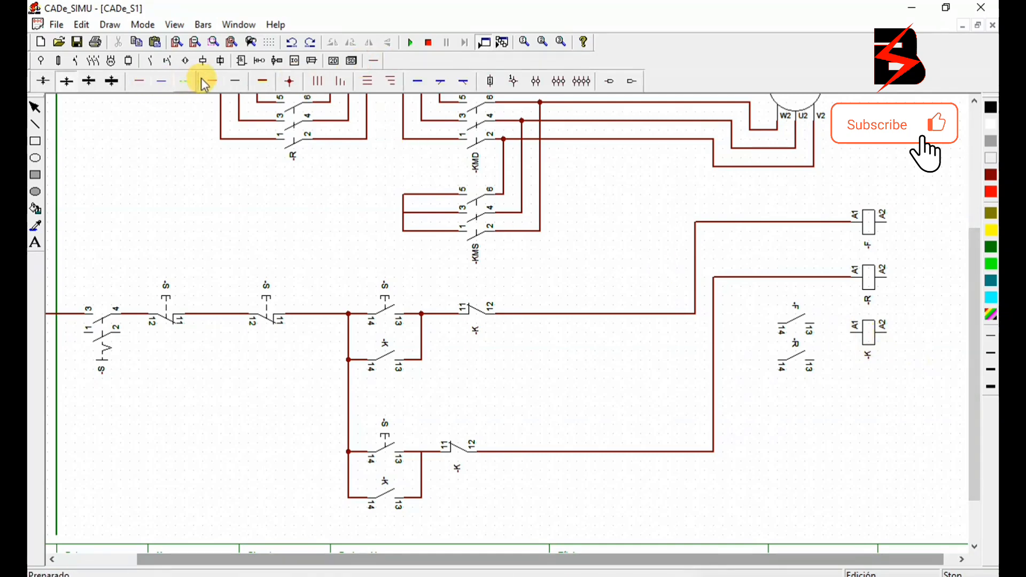
pyautogui.click(141, 83)
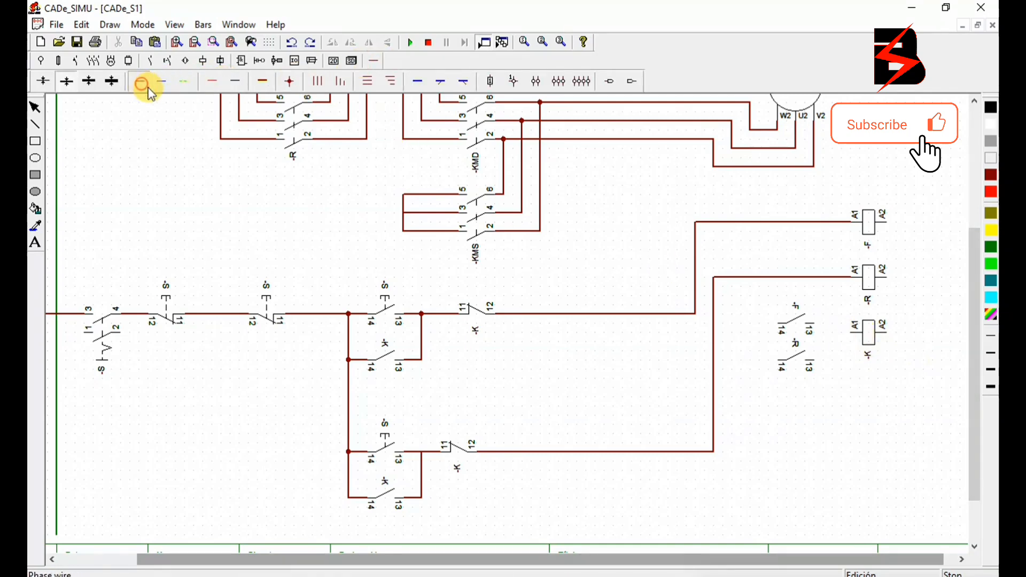
pyautogui.click(820, 328)
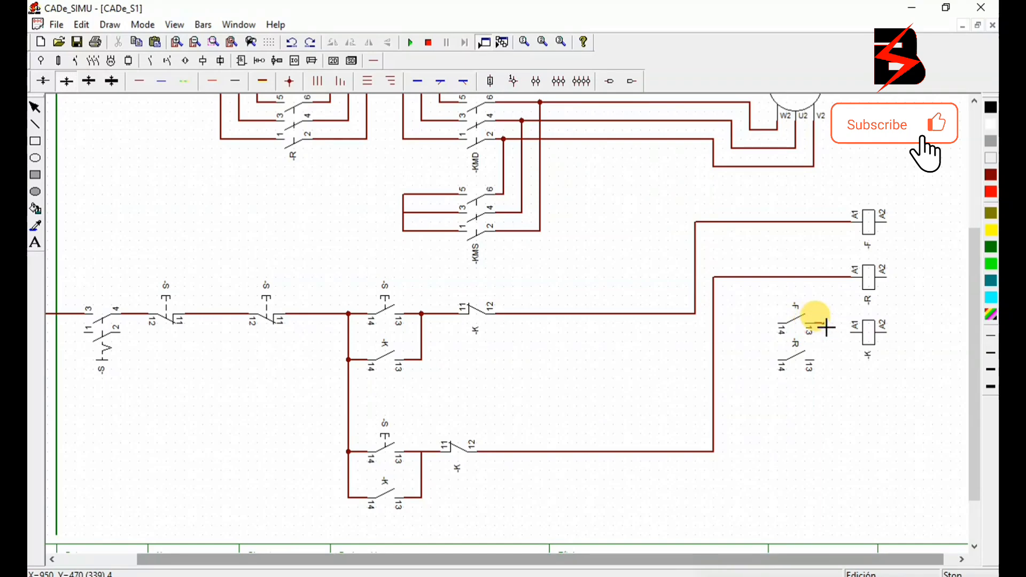
pyautogui.click(817, 361)
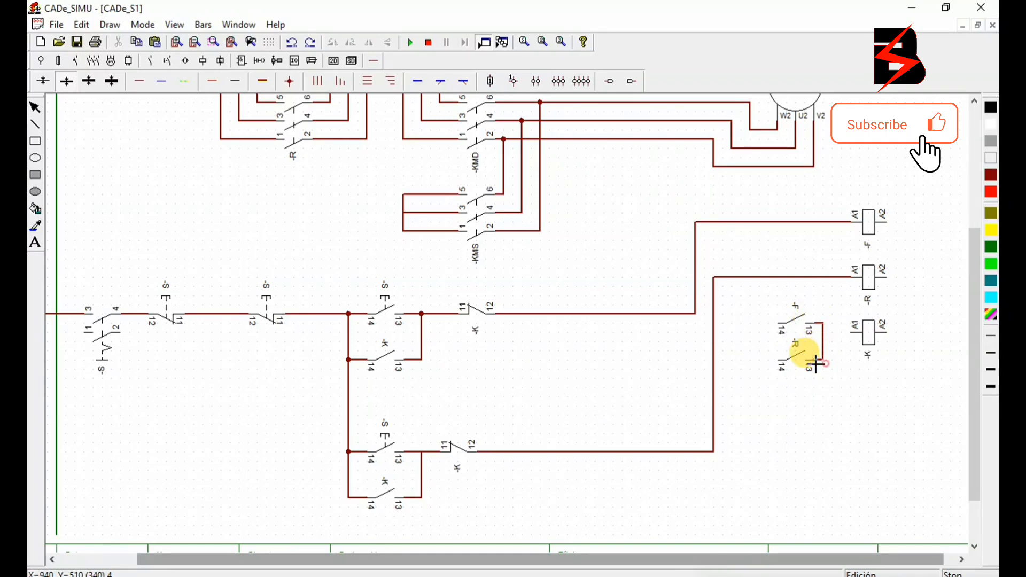
pyautogui.click(855, 339)
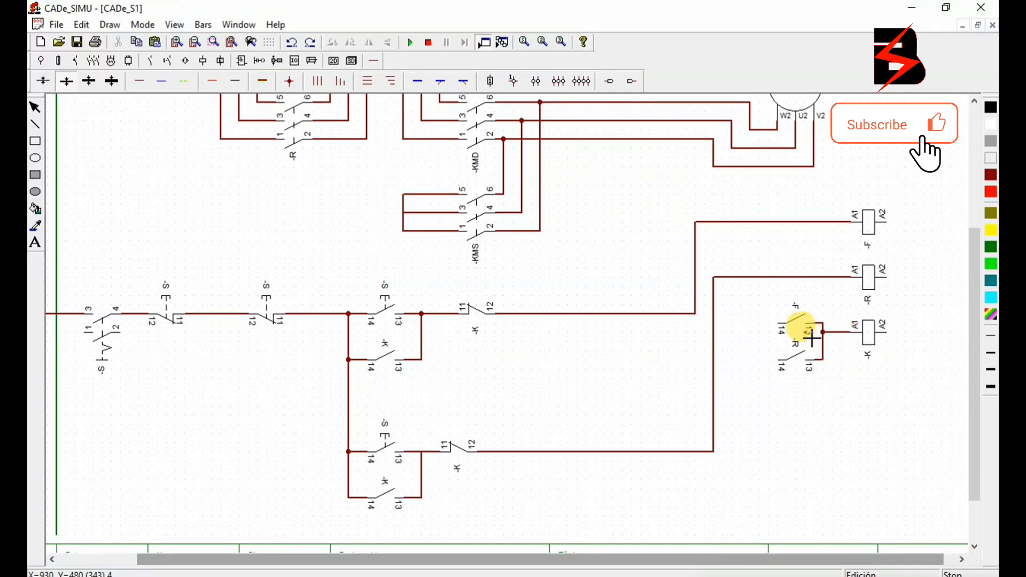
# Wire terminal 14 of the -F contact to the -F coil's line and terminal 14 of the -R contact to the -R coil's line
pyautogui.click(781, 326)
pyautogui.moveTo(781, 326); pyautogui.dragTo(778, 234)
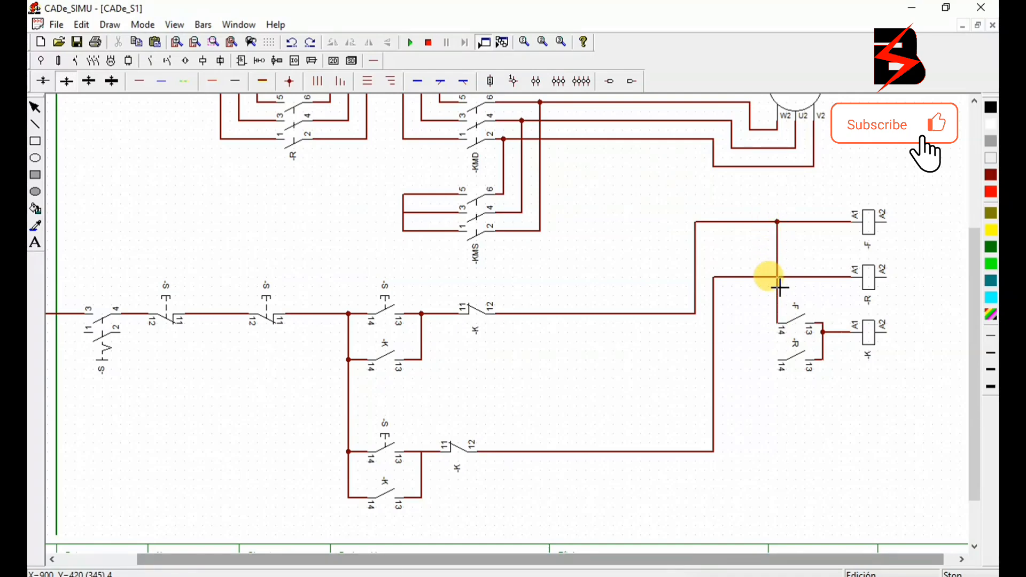
pyautogui.moveTo(770, 364); pyautogui.dragTo(766, 284)
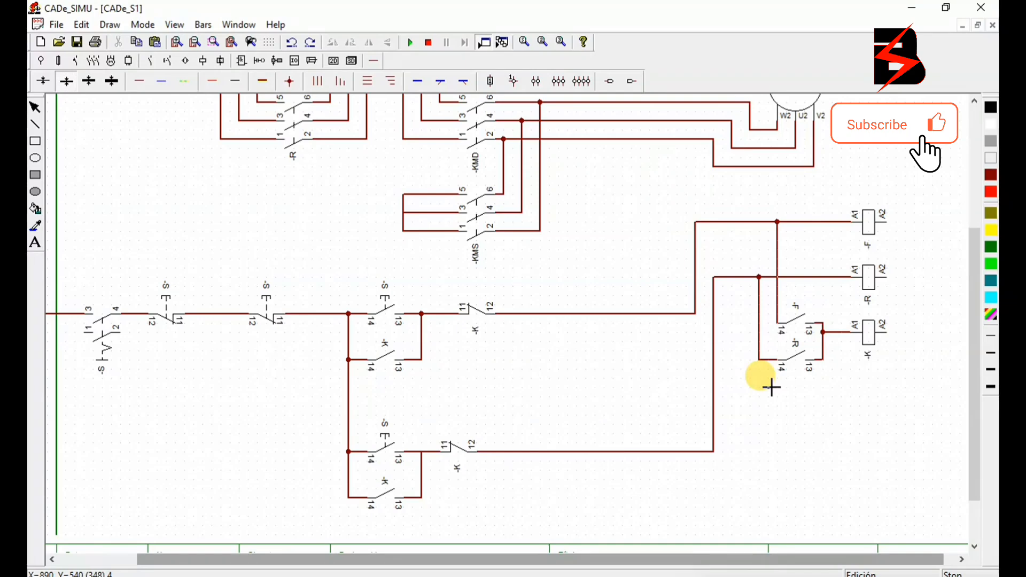
# Place an on-delay timer coil, turned left, directly below the third coil in column H
pyautogui.moveTo(976, 379); pyautogui.dragTo(976, 386)
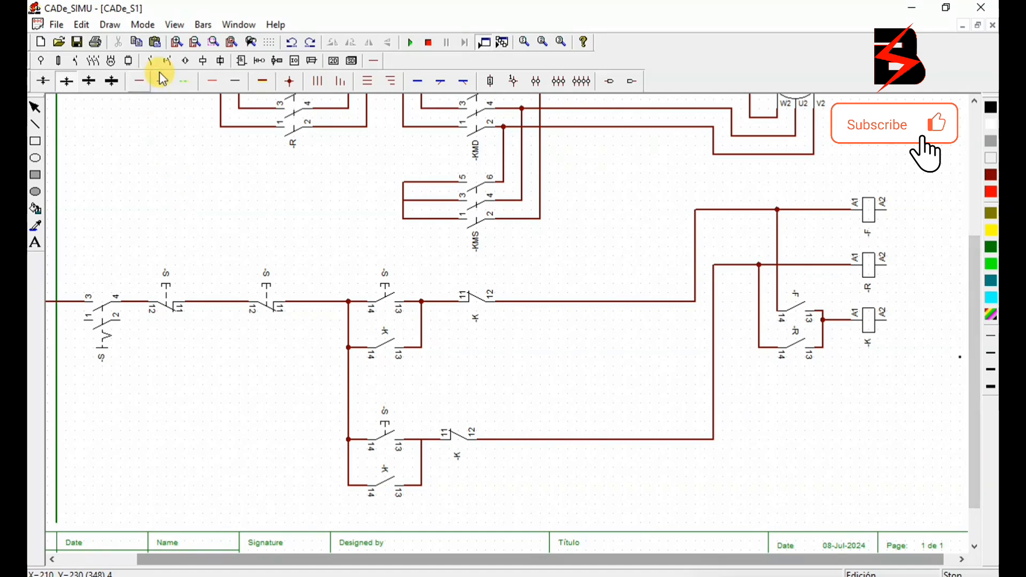
pyautogui.click(203, 61)
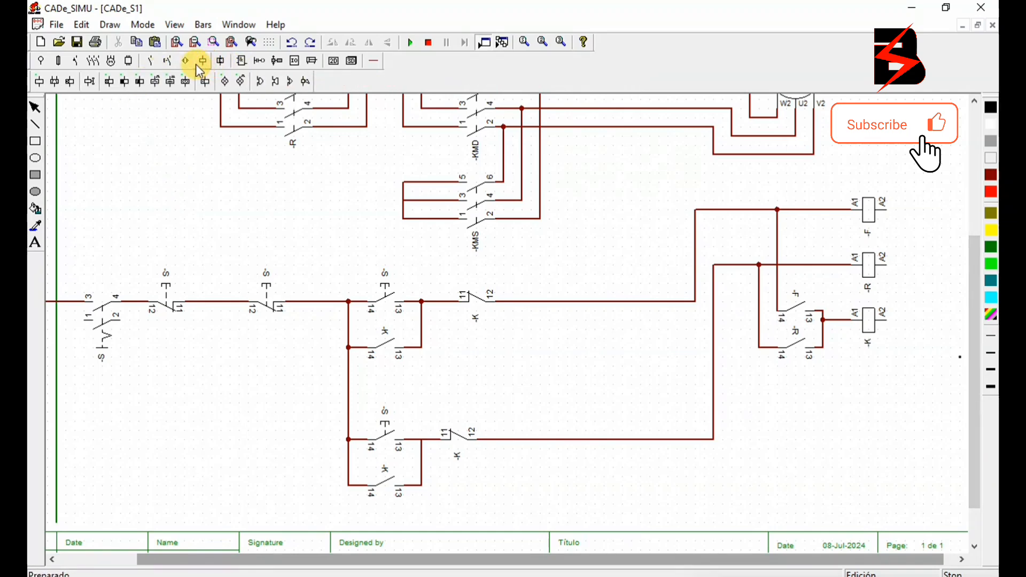
pyautogui.click(109, 84)
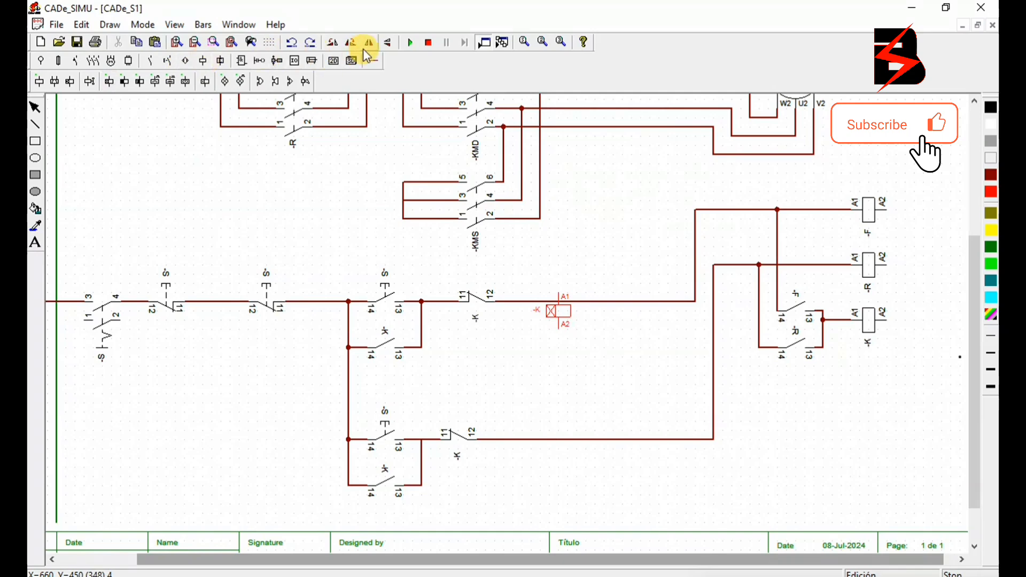
pyautogui.click(333, 43)
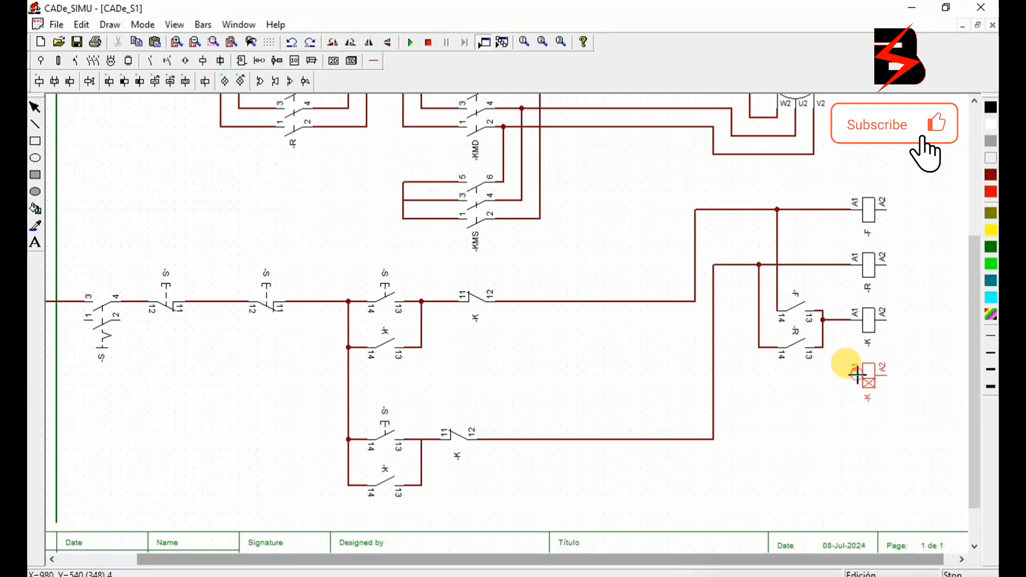
pyautogui.click(857, 376)
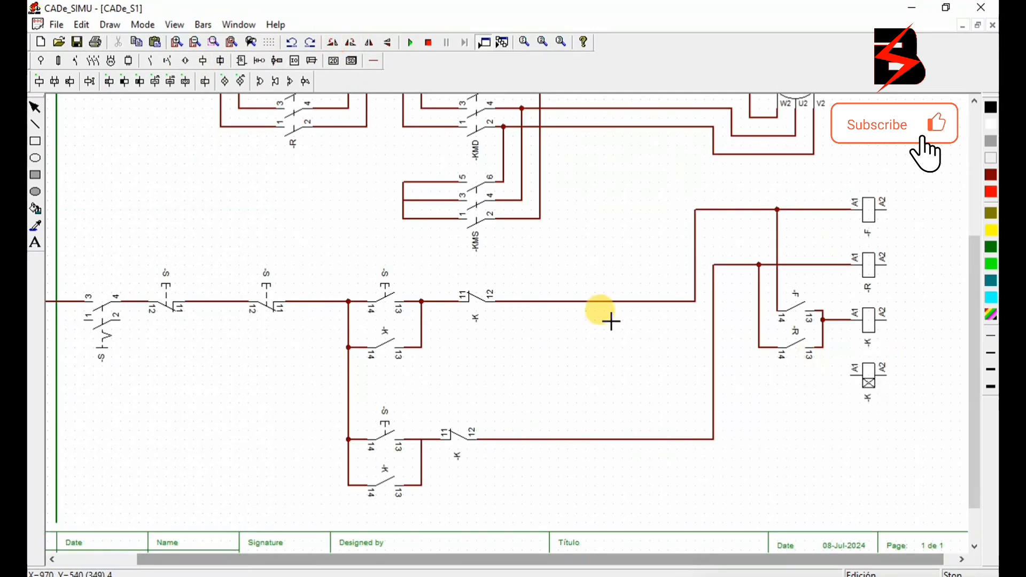
# Place two more standard coils one above the other below the timer coil, with the lower one turned left
pyautogui.click(204, 60)
pyautogui.click(43, 82)
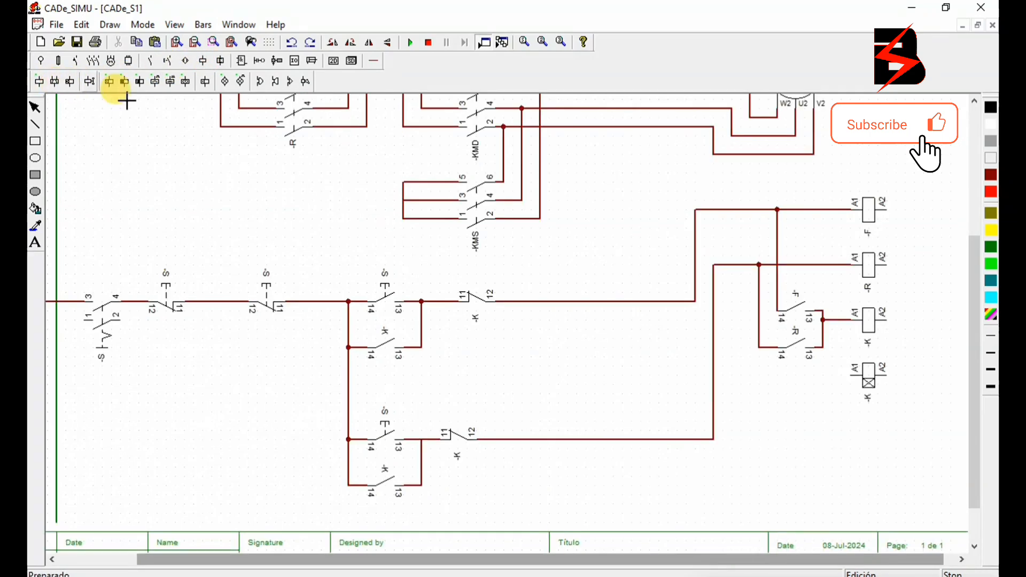
pyautogui.click(333, 42)
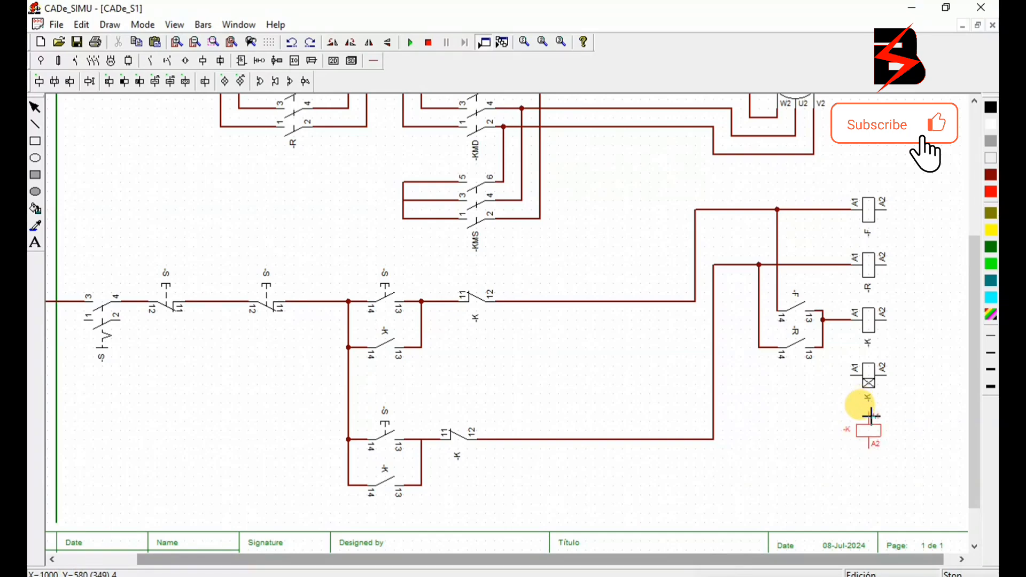
pyautogui.click(869, 413)
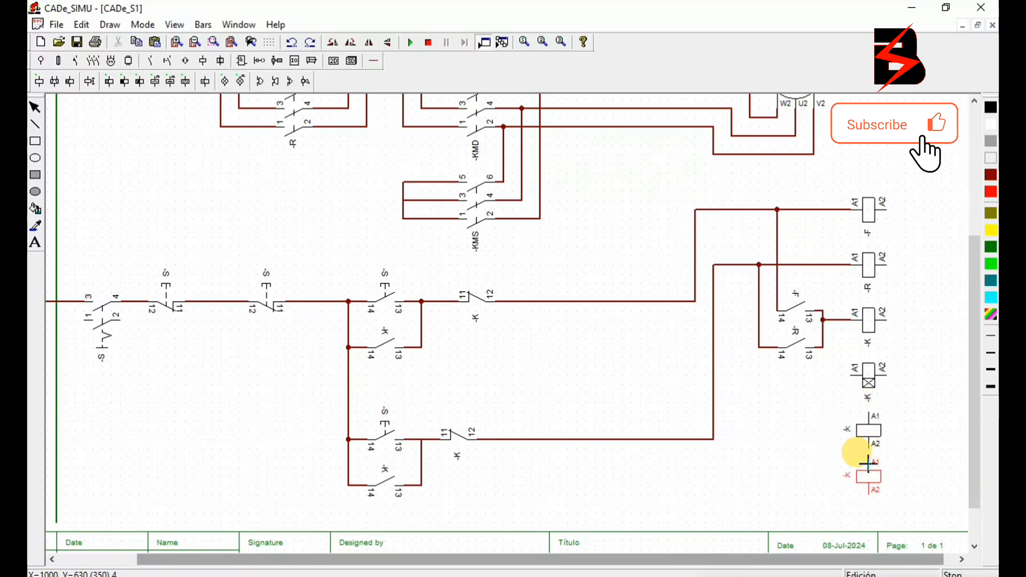
pyautogui.click(335, 42)
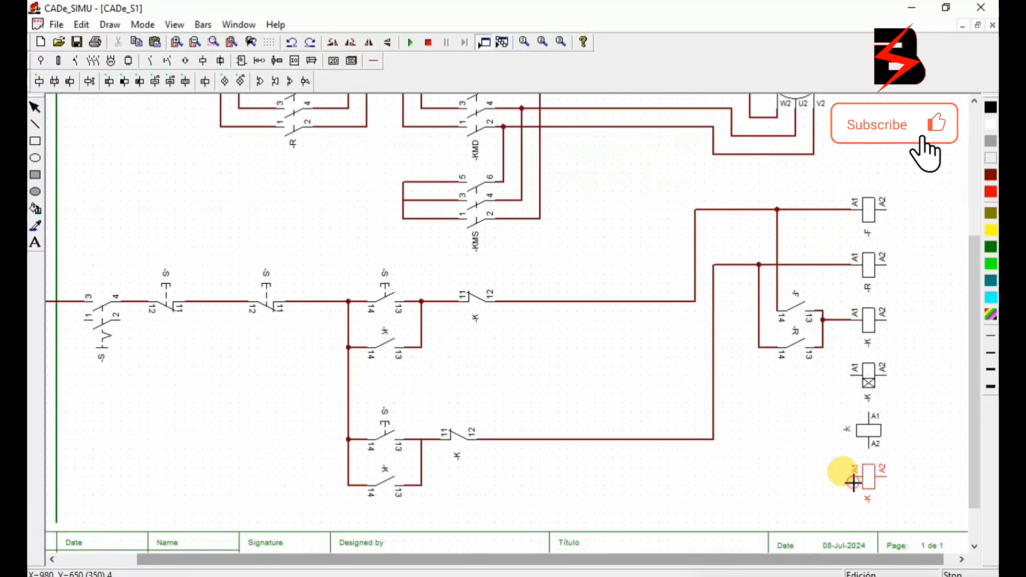
pyautogui.click(853, 481)
pyautogui.rightClick(853, 481)
# Turn the upper of the two new coils left and align it with the other coils in column H
pyautogui.click(868, 426)
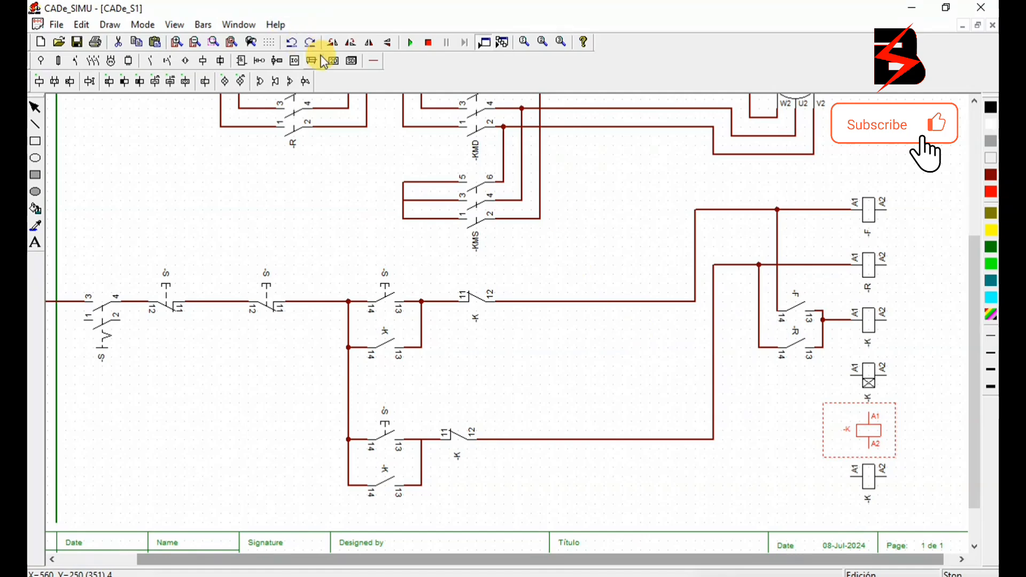
pyautogui.click(327, 42)
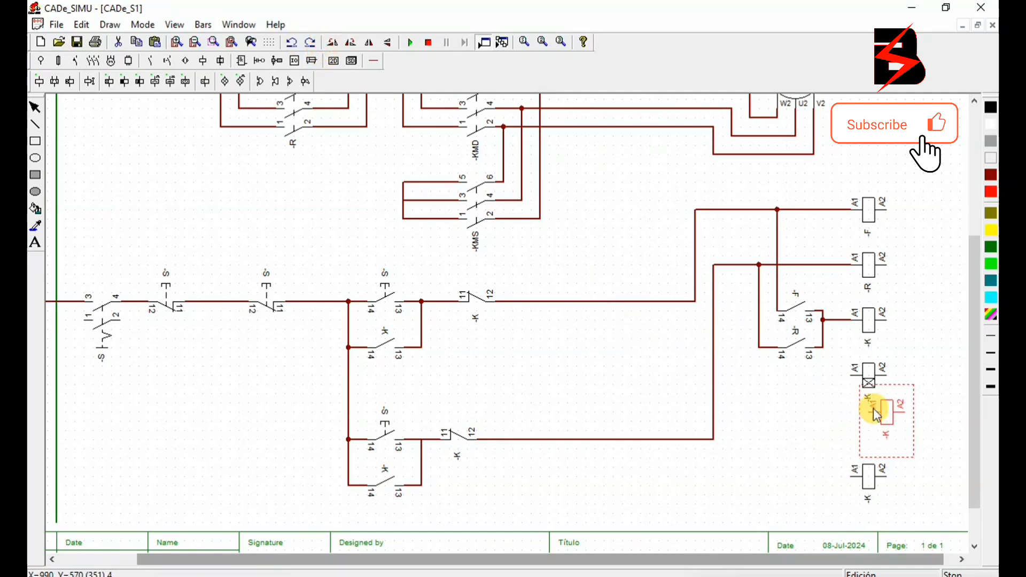
pyautogui.moveTo(874, 409); pyautogui.dragTo(869, 442)
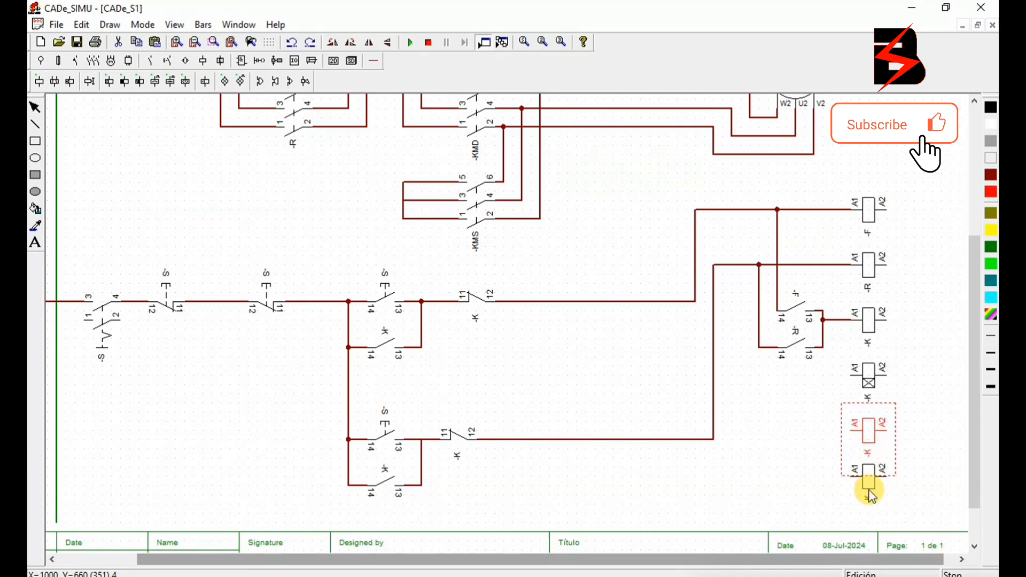
# Wire the junction at terminal 13 of the -R auxiliary contact to terminal A1 of the timer coil
pyautogui.click(823, 348)
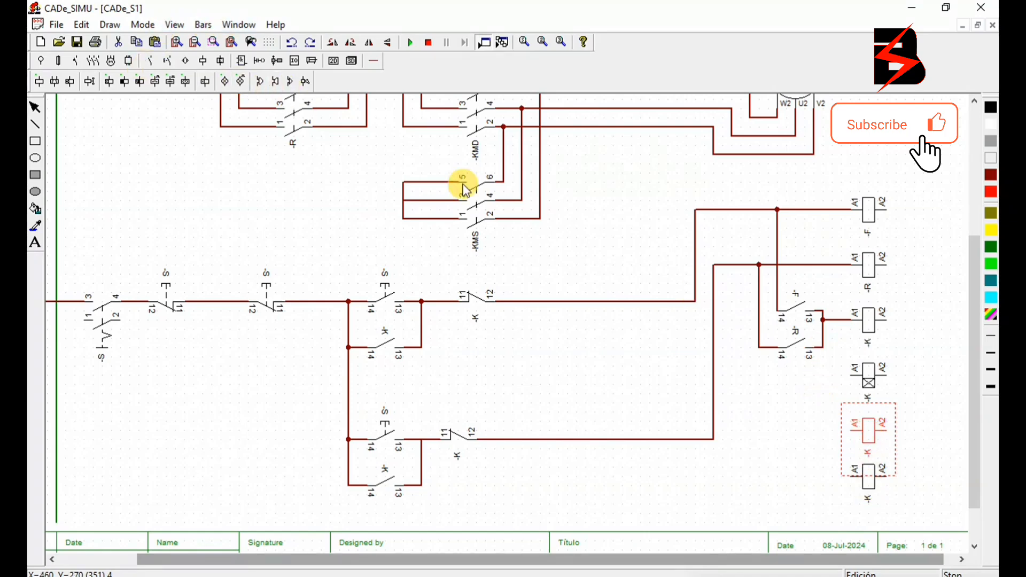
pyautogui.click(373, 66)
pyautogui.click(137, 80)
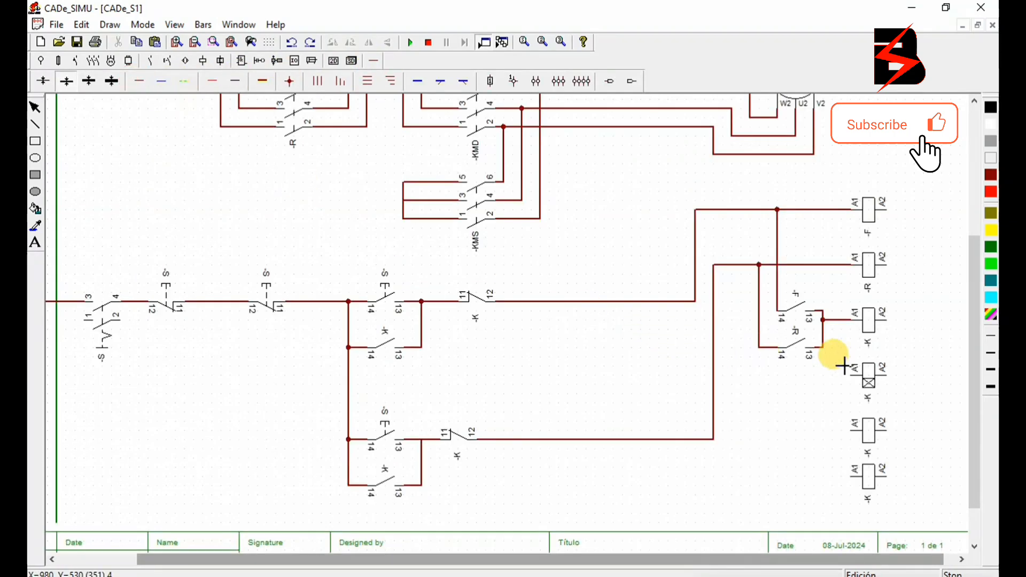
pyautogui.moveTo(825, 360); pyautogui.dragTo(850, 380)
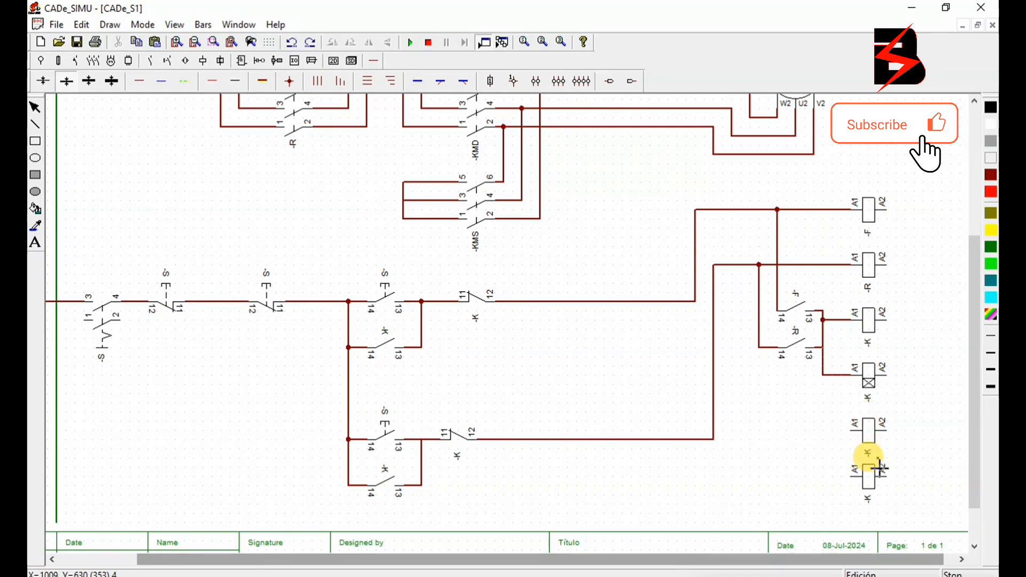
# Place two normally closed auxiliary contacts, turned left, one in front of terminal A1 of each of the two lowest coils
pyautogui.click(151, 60)
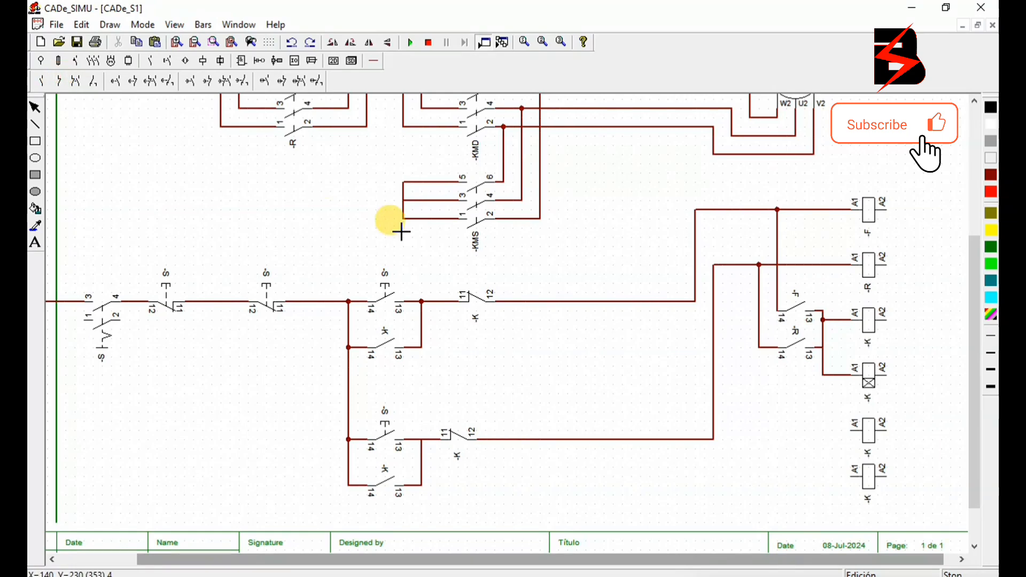
pyautogui.click(334, 42)
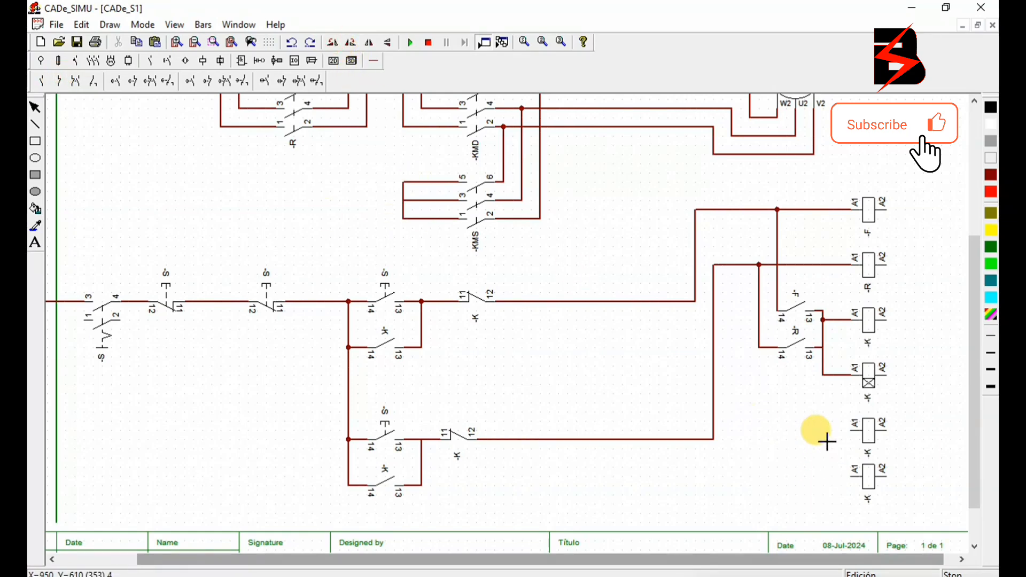
pyautogui.click(340, 42)
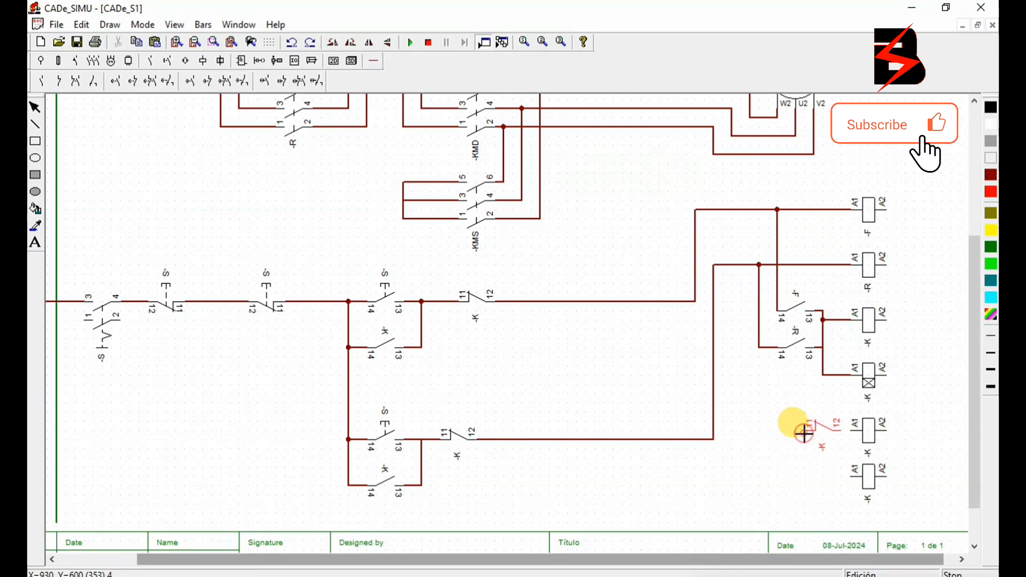
pyautogui.click(804, 432)
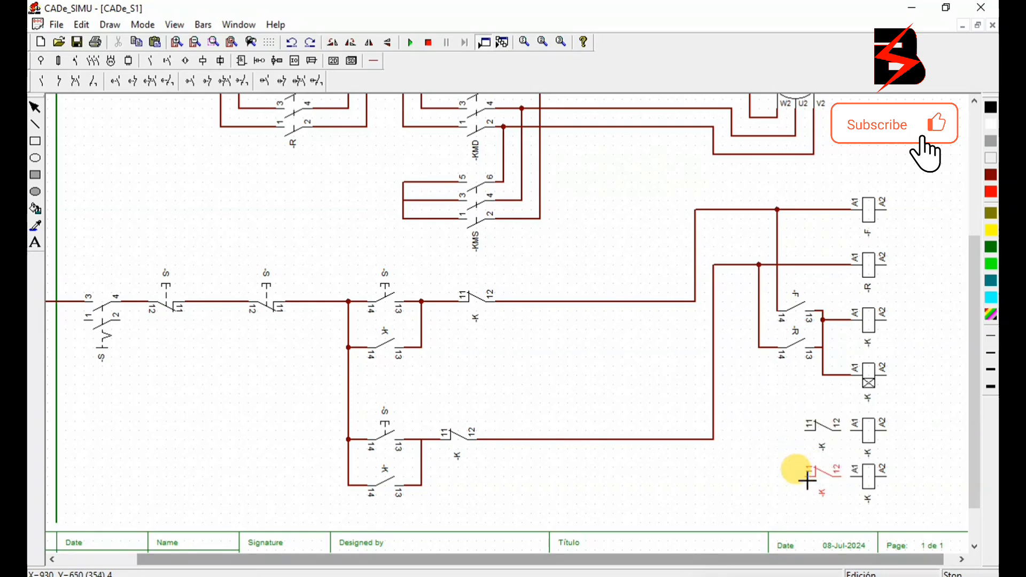
pyautogui.click(791, 477)
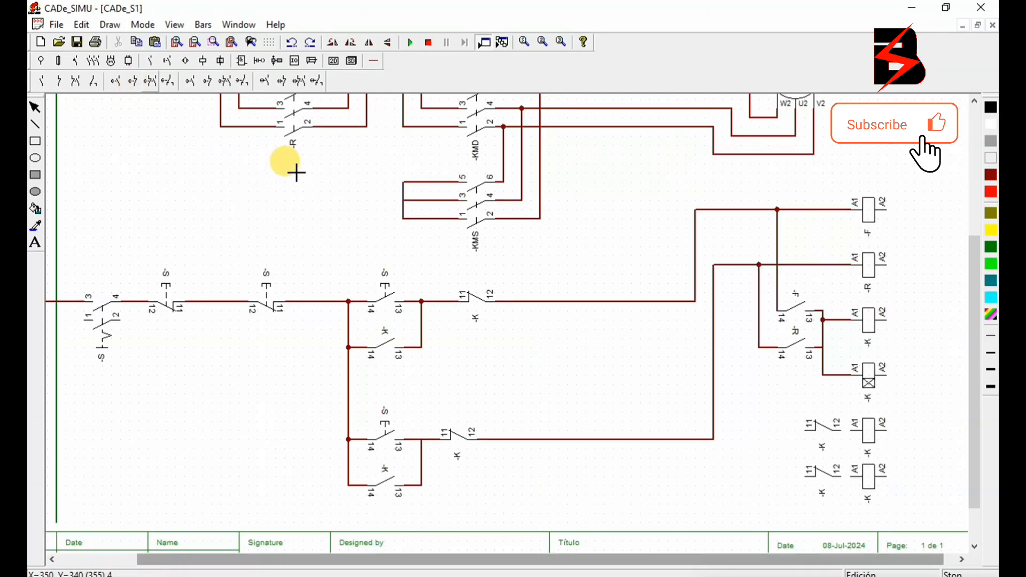
# Place a normally closed timer contact and a normally open one above it, terminals 55 and 67 facing the two lowest auxiliary contacts
pyautogui.click(332, 42)
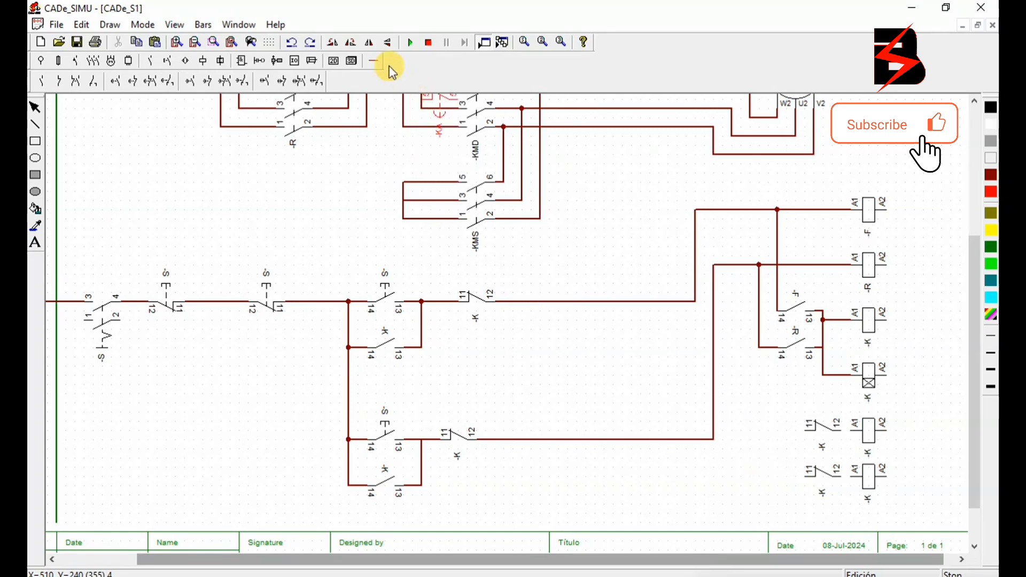
pyautogui.click(350, 46)
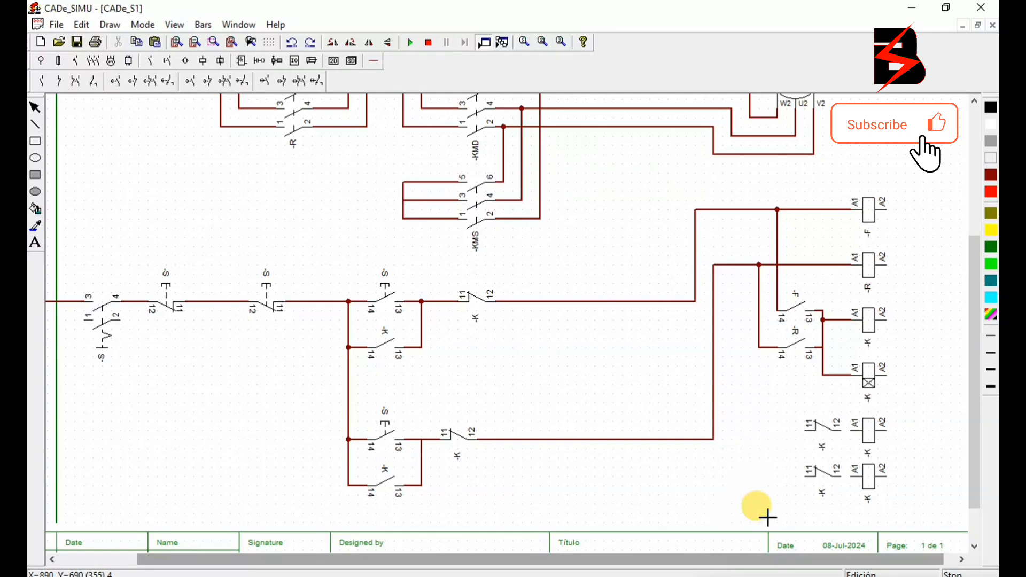
pyautogui.click(767, 517)
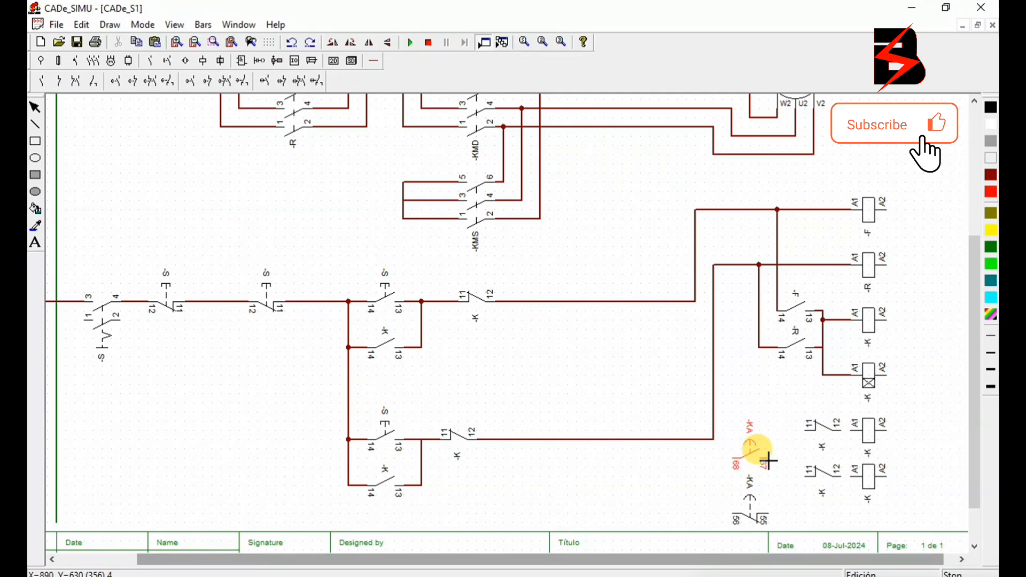
pyautogui.click(769, 460)
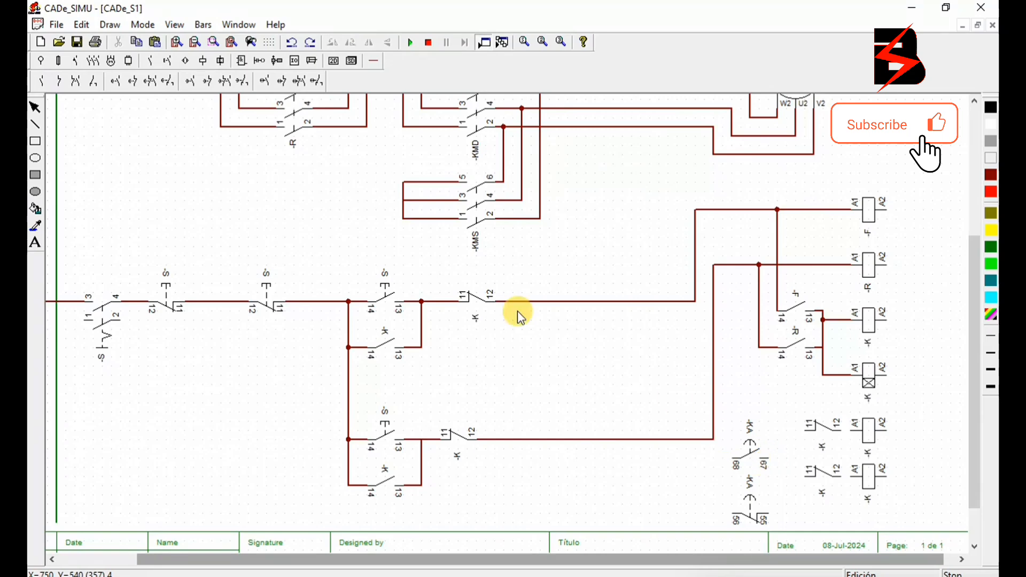
# Wire terminal 11 of the two lowest auxiliary contacts to timer contact terminals 67 and 55, and their terminal 12 to the coils' A1
pyautogui.click(374, 61)
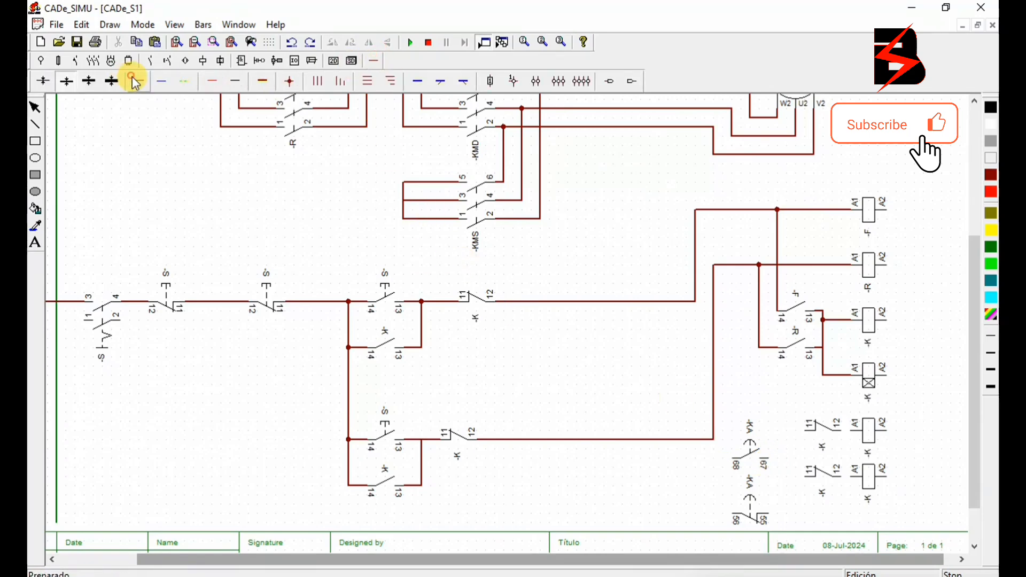
pyautogui.click(807, 433)
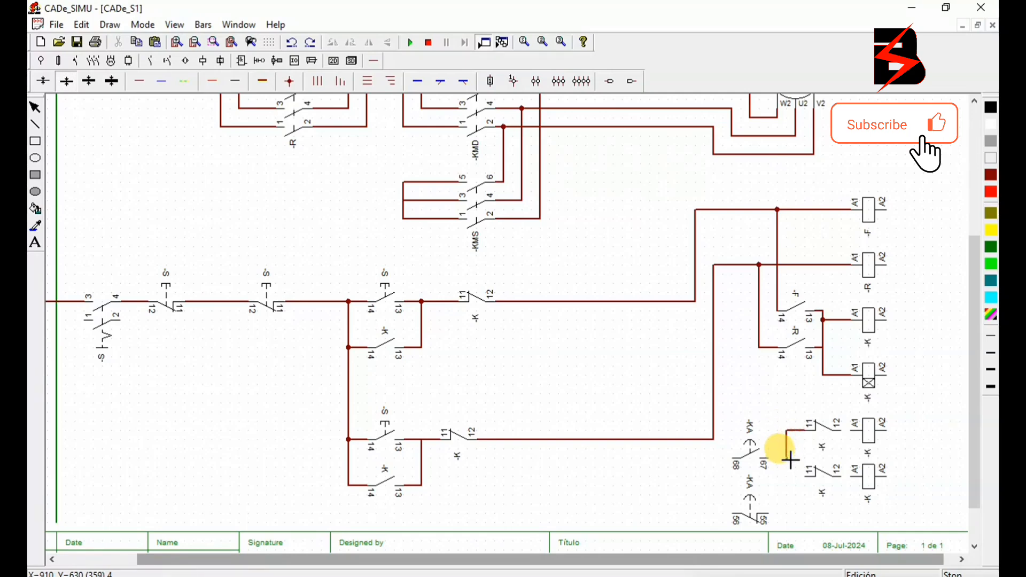
pyautogui.click(768, 457)
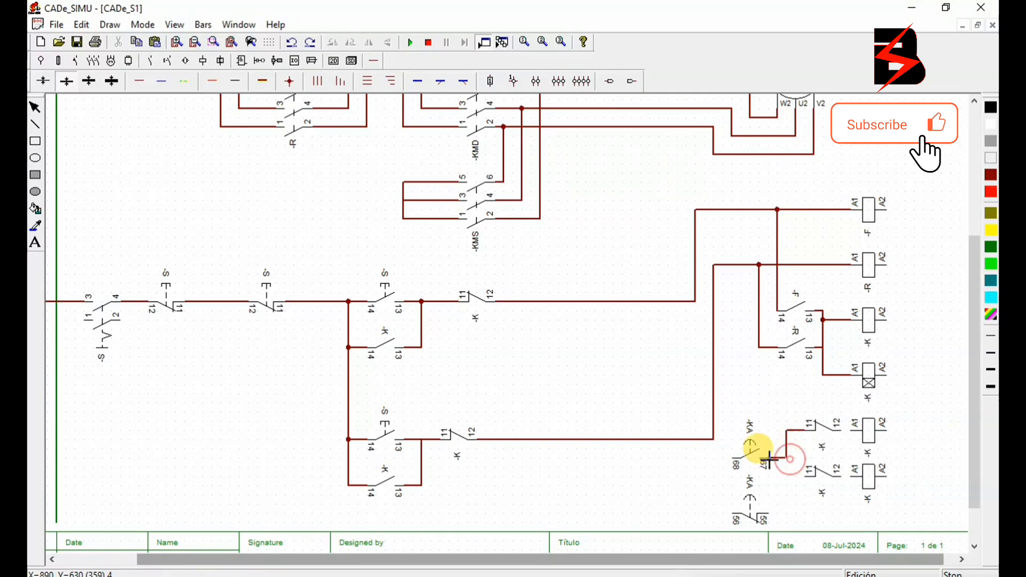
pyautogui.click(806, 478)
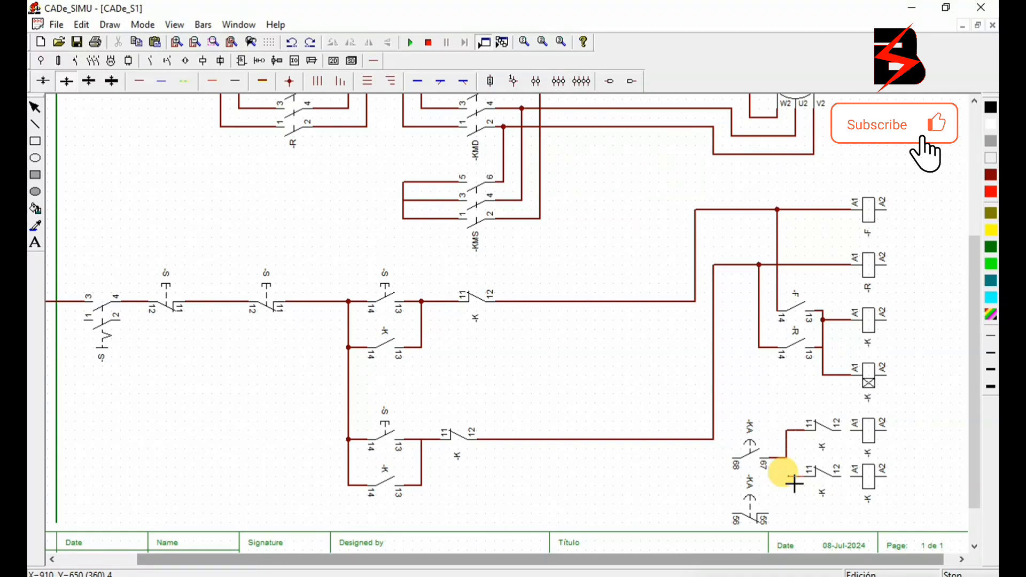
pyautogui.click(791, 519)
pyautogui.click(769, 517)
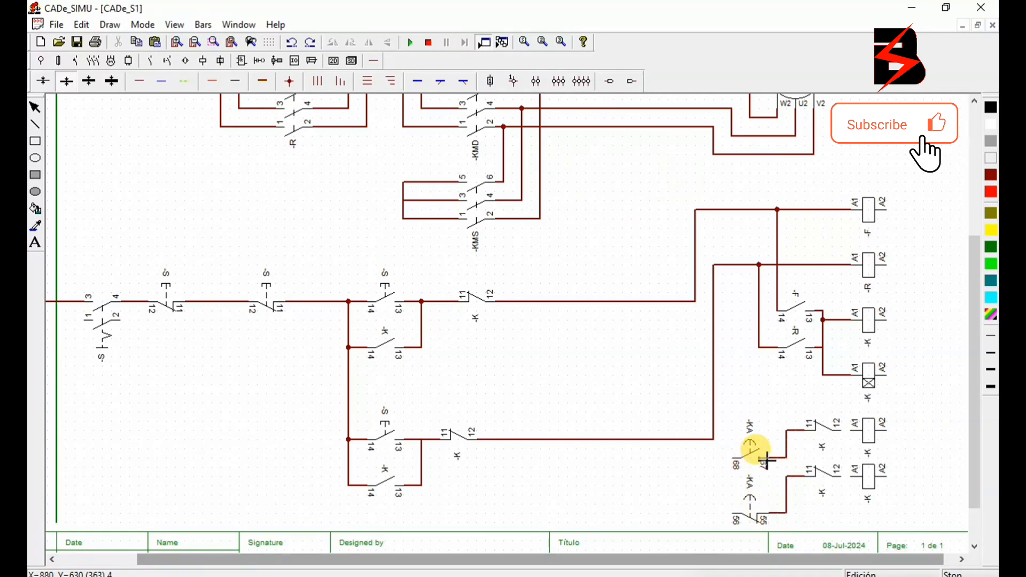
pyautogui.click(853, 481)
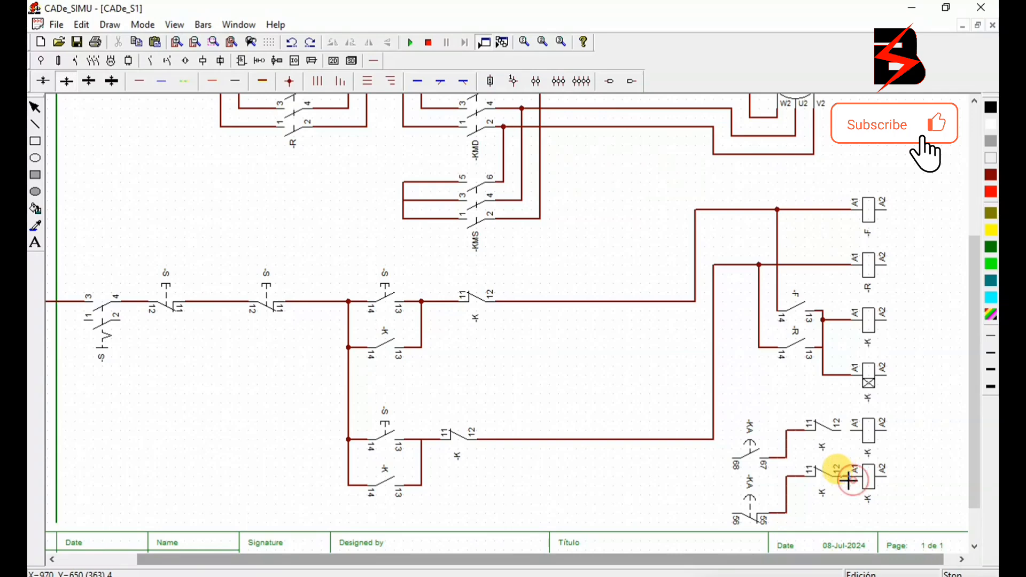
pyautogui.click(850, 436)
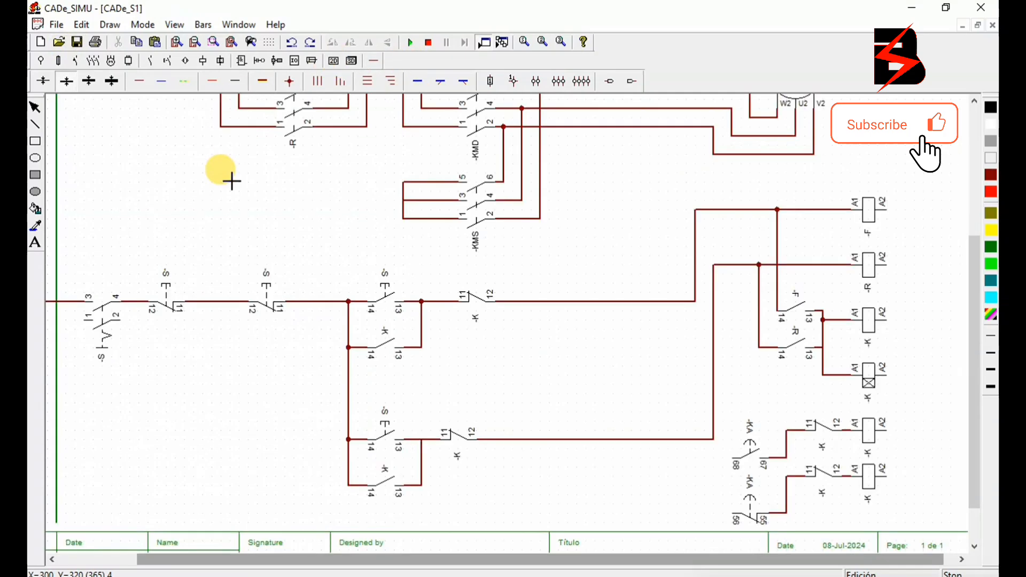
# Rename the coil directly below the timer coil as -D
pyautogui.doubleClick(873, 435)
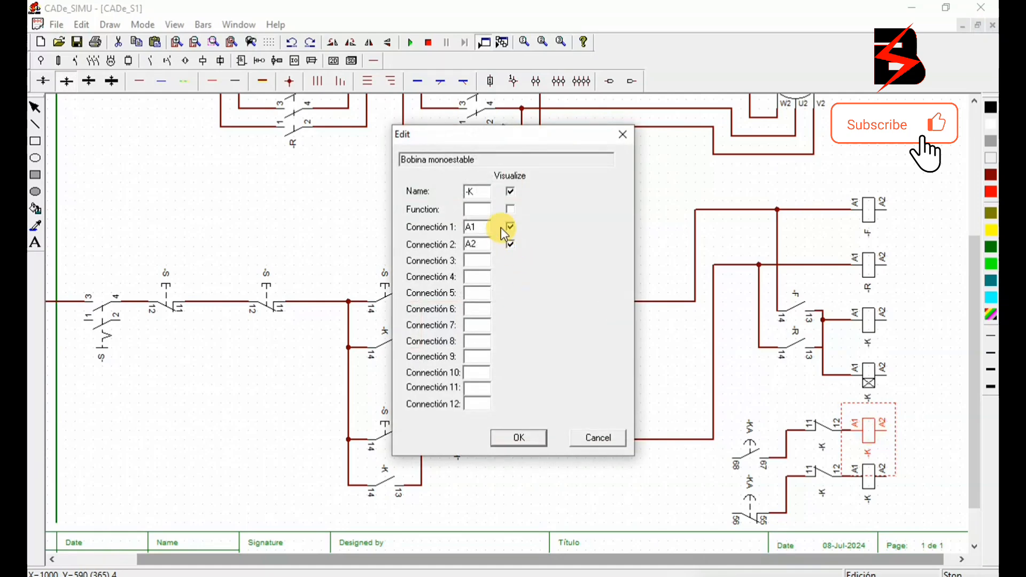
pyautogui.click(482, 191)
pyautogui.press('BackSpace')
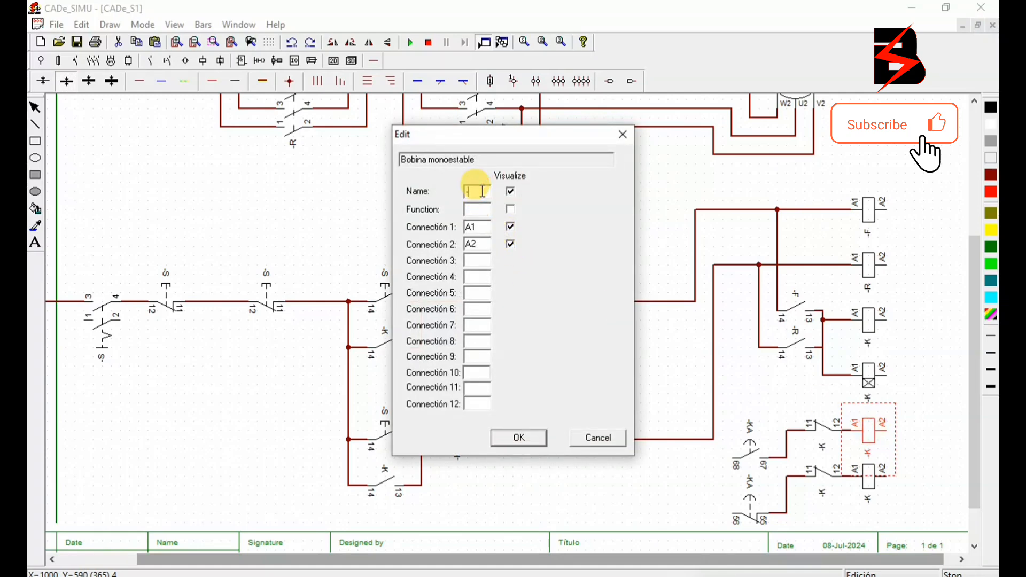
pyautogui.write('DT')
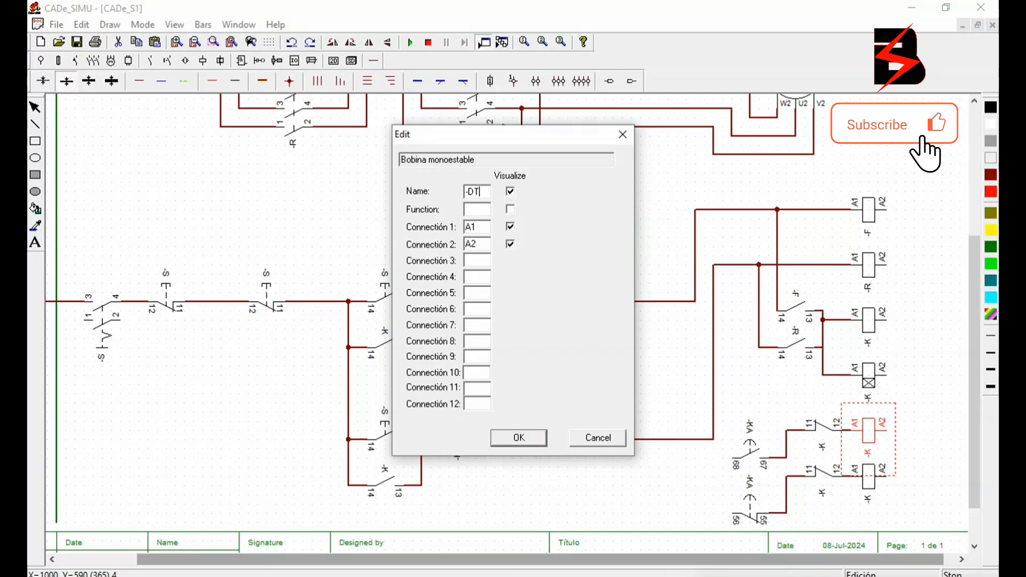
pyautogui.press('BackSpace')
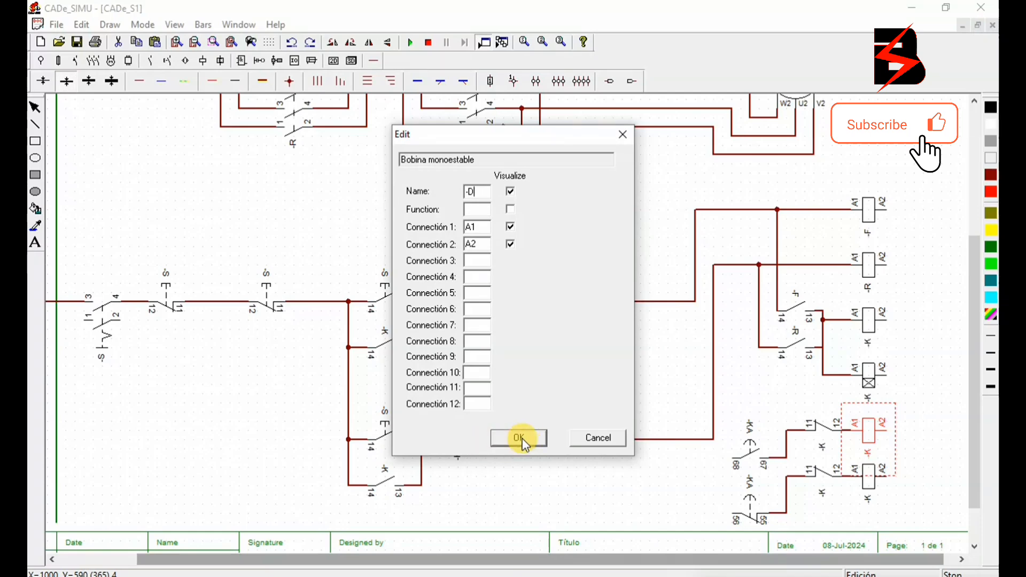
pyautogui.click(519, 437)
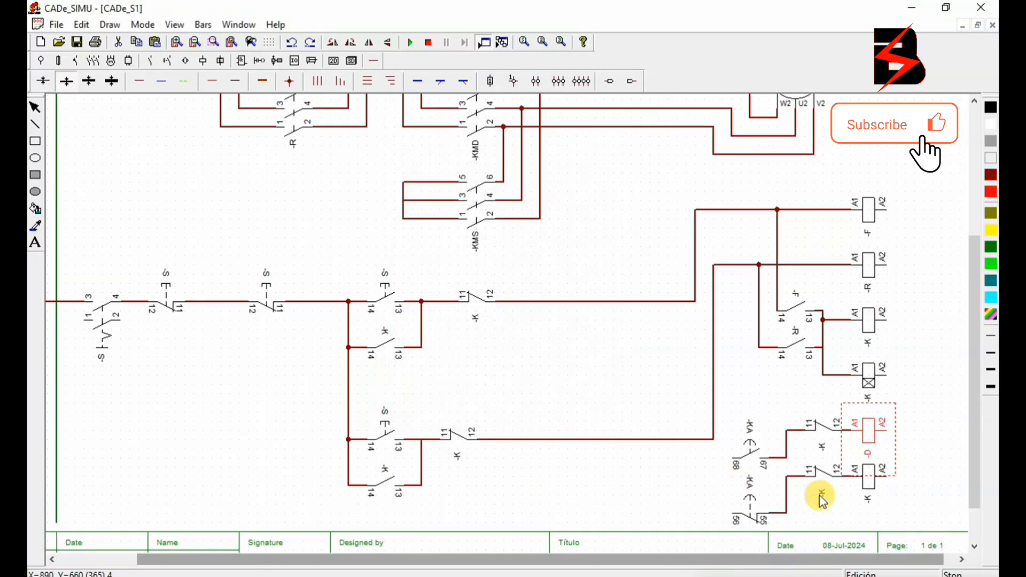
# Rename the lowest coil in the control circuit as -S
pyautogui.doubleClick(869, 489)
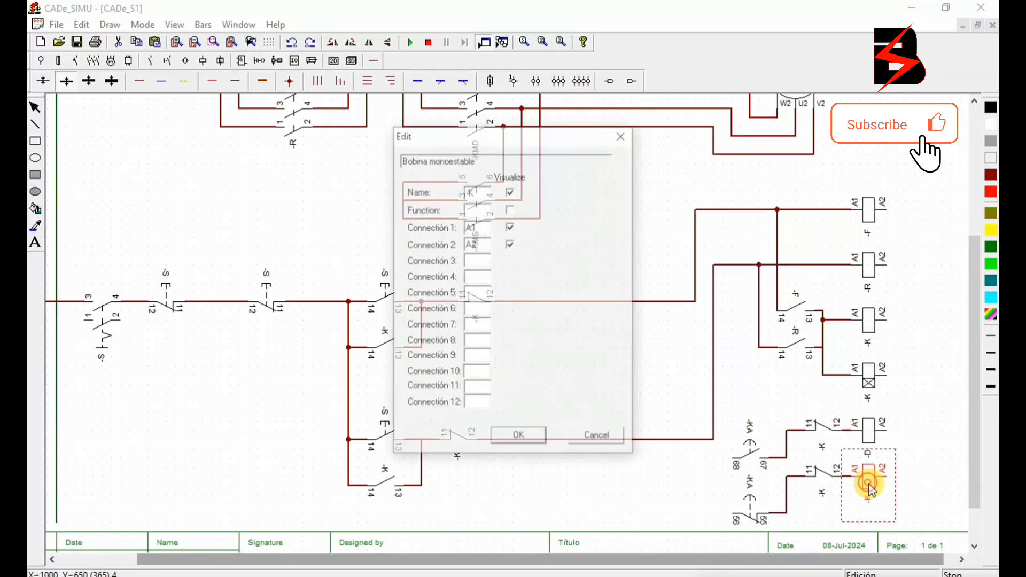
pyautogui.click(487, 191)
pyautogui.write('S')
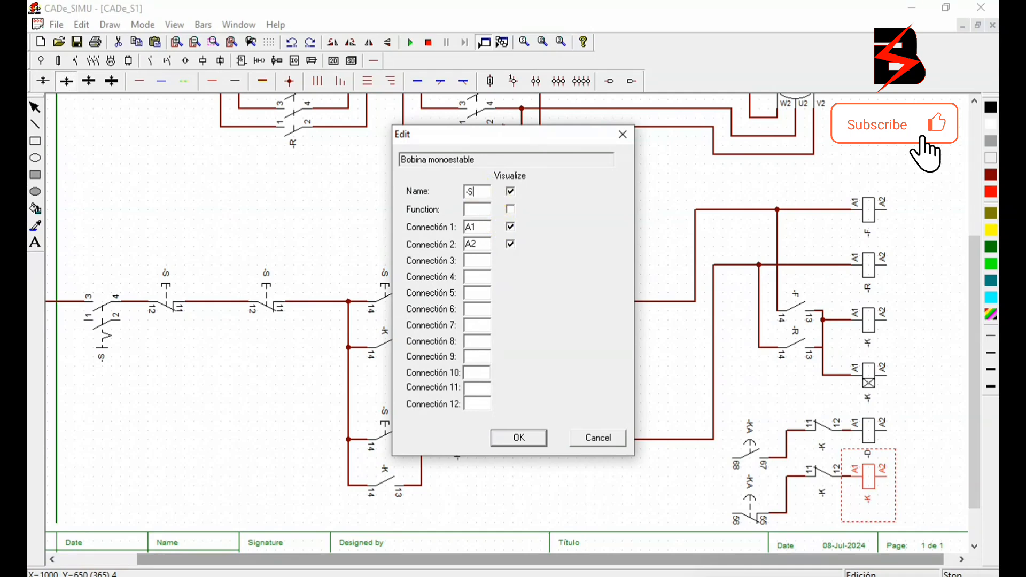
pyautogui.click(515, 438)
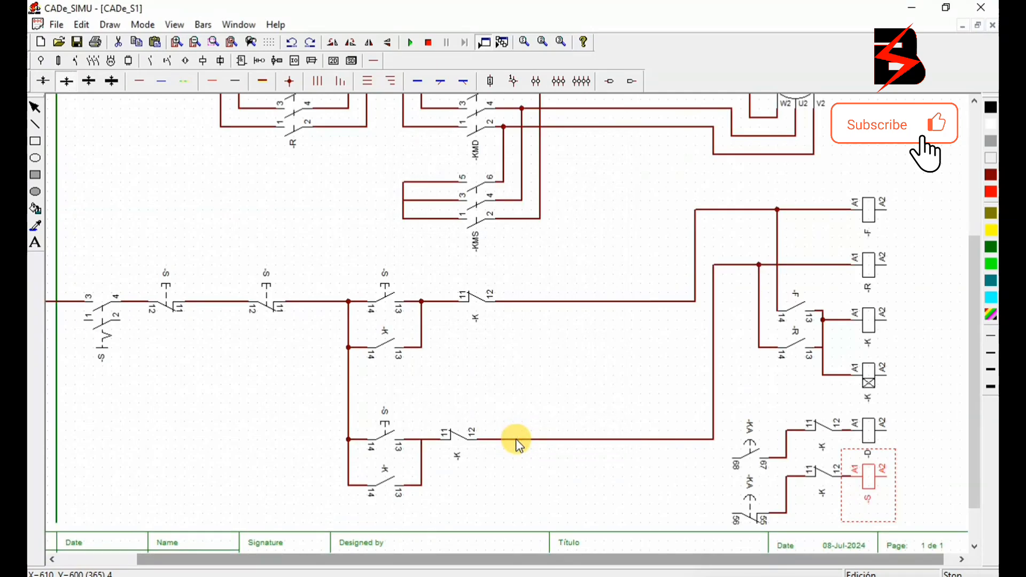
# Name the normally closed contact in front of coil -S as -D and the one in front of coil -D as -S
pyautogui.doubleClick(826, 474)
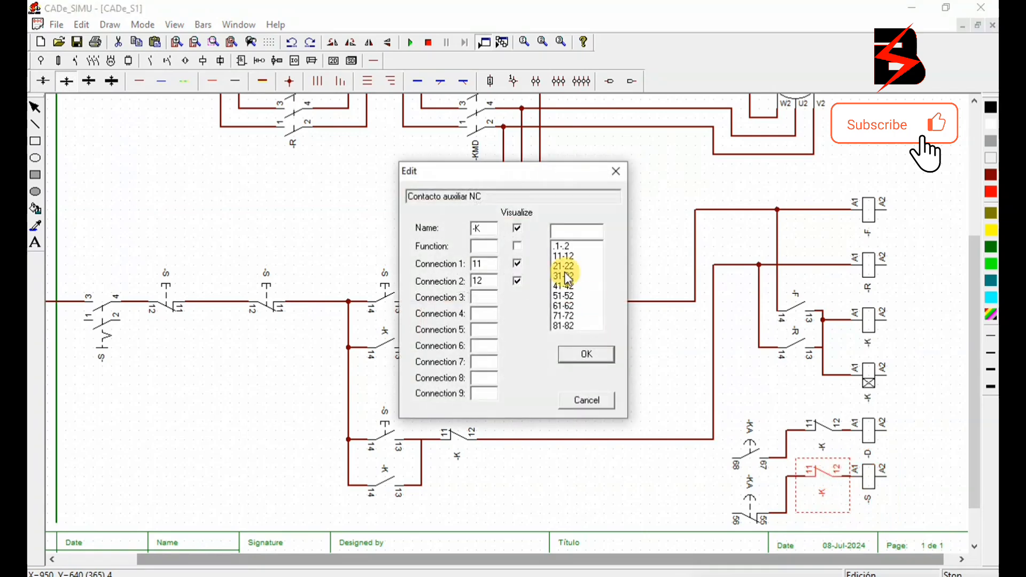
pyautogui.click(496, 228)
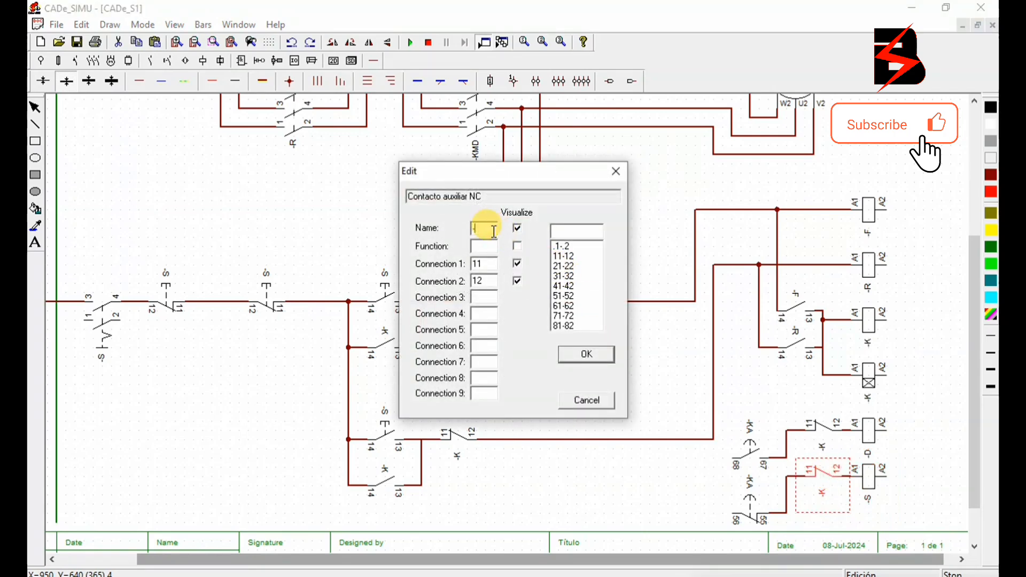
pyautogui.write('-D')
pyautogui.click(577, 362)
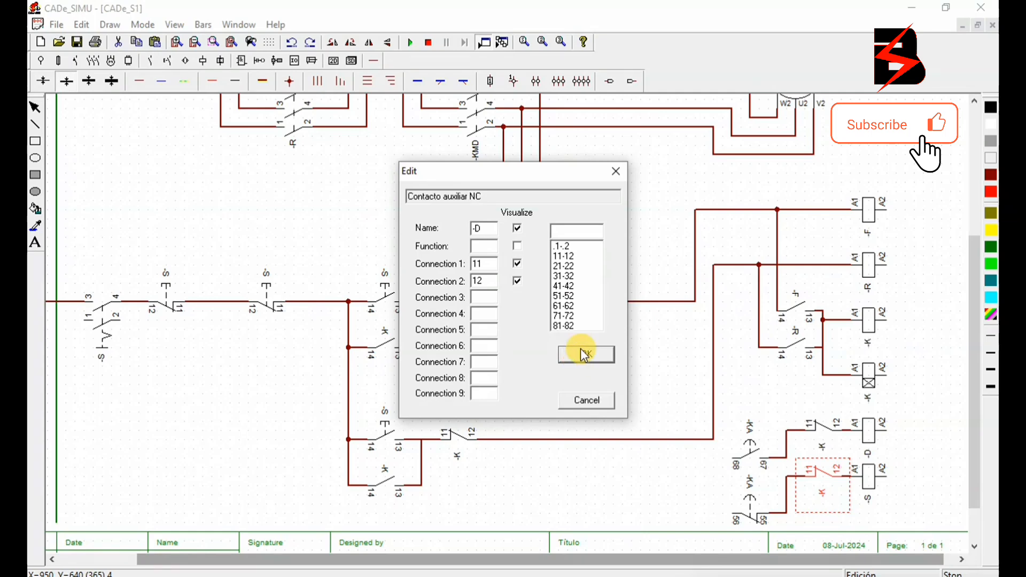
pyautogui.doubleClick(813, 423)
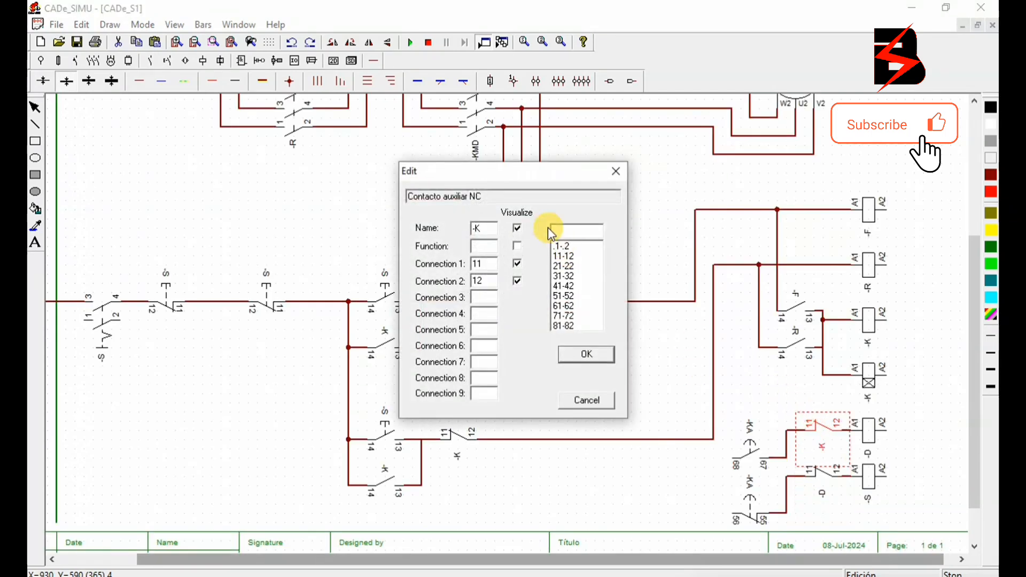
pyautogui.click(493, 233)
pyautogui.press('BackSpace')
pyautogui.write('T')
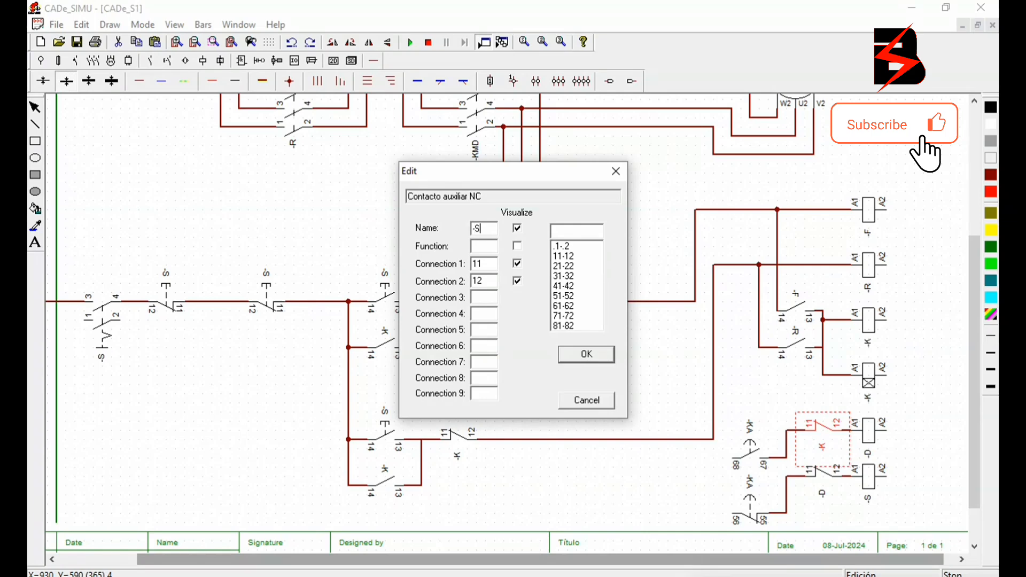
pyautogui.click(603, 355)
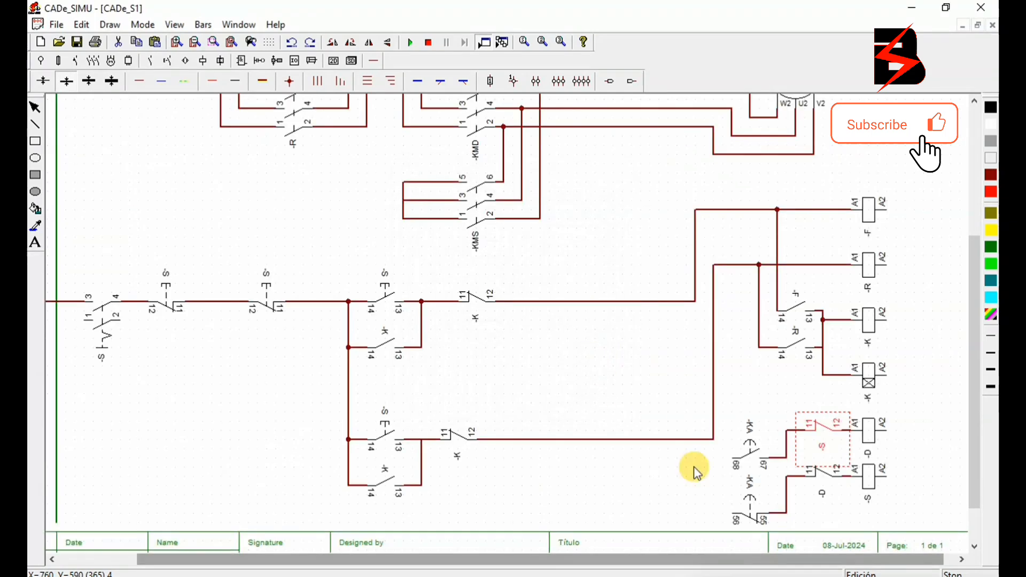
# Rename both the normally closed and the normally open timer contact as -T
pyautogui.click(749, 505)
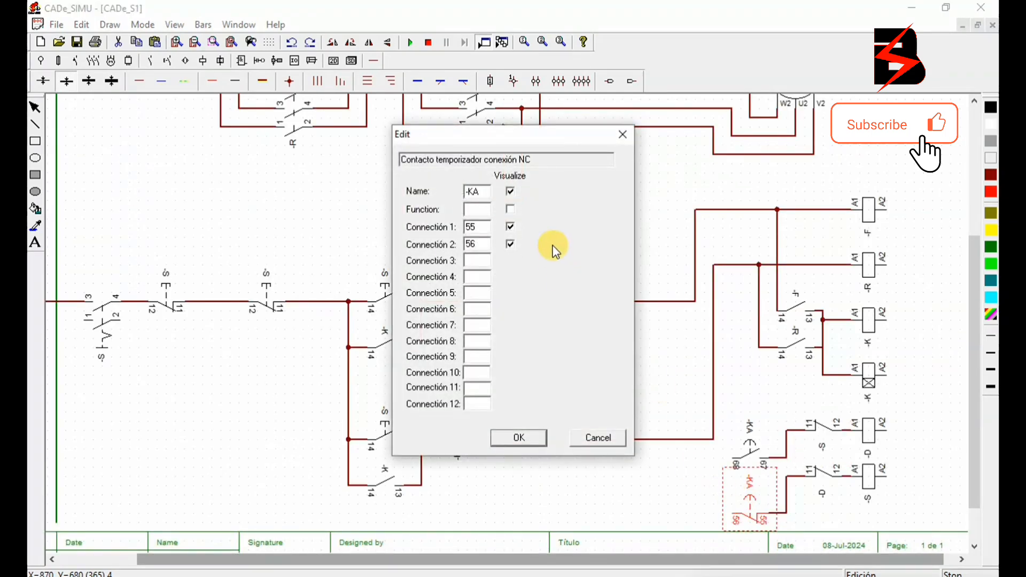
pyautogui.click(486, 192)
pyautogui.press('BackSpace')
pyautogui.write('T')
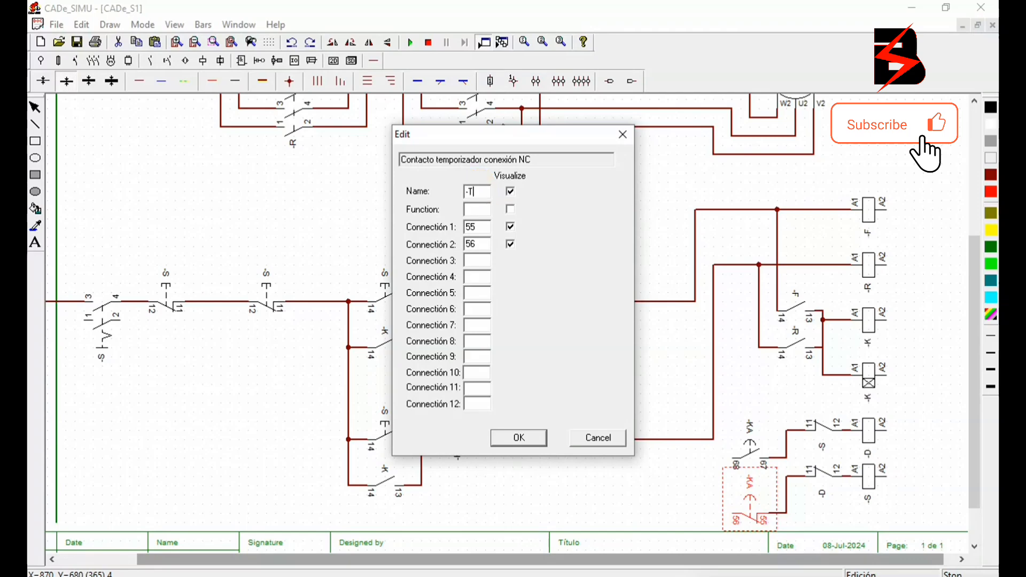
pyautogui.click(527, 435)
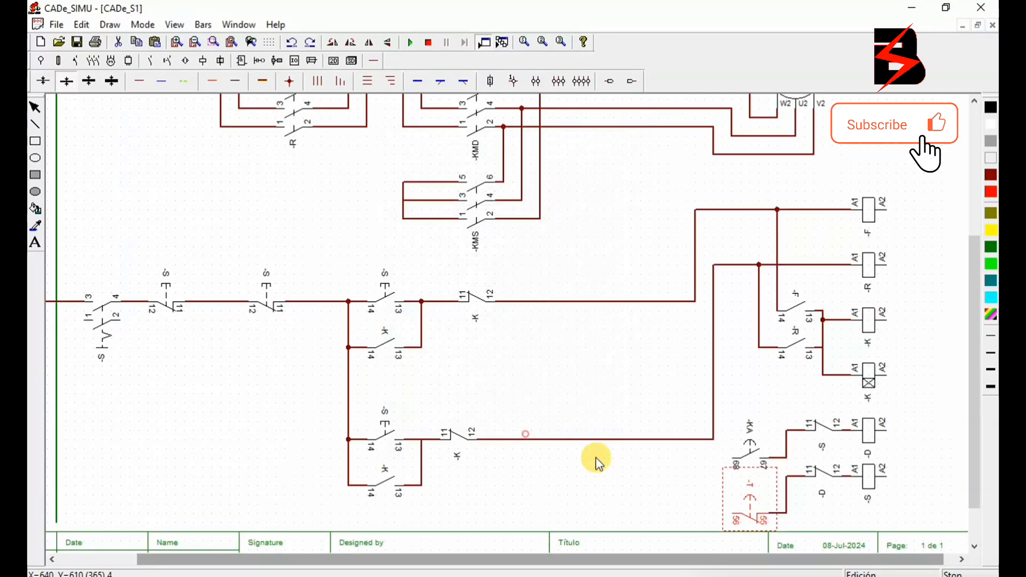
pyautogui.doubleClick(750, 456)
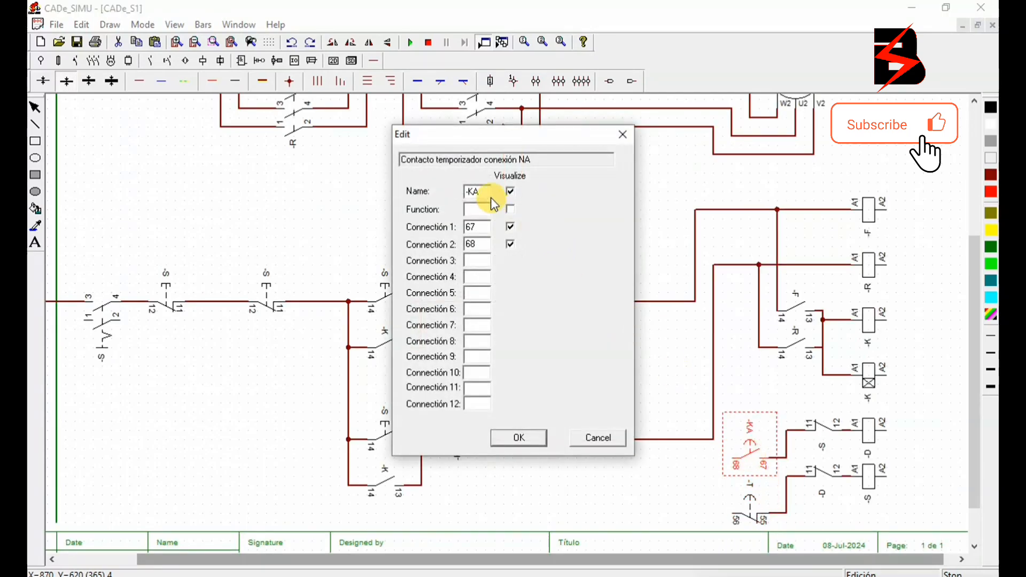
pyautogui.click(488, 189)
pyautogui.write('T')
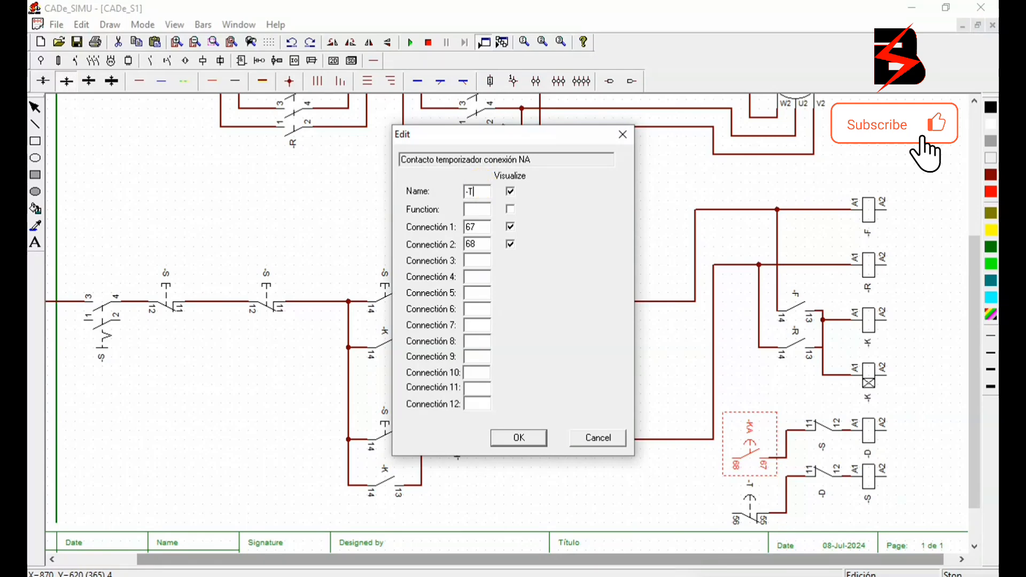
pyautogui.click(504, 438)
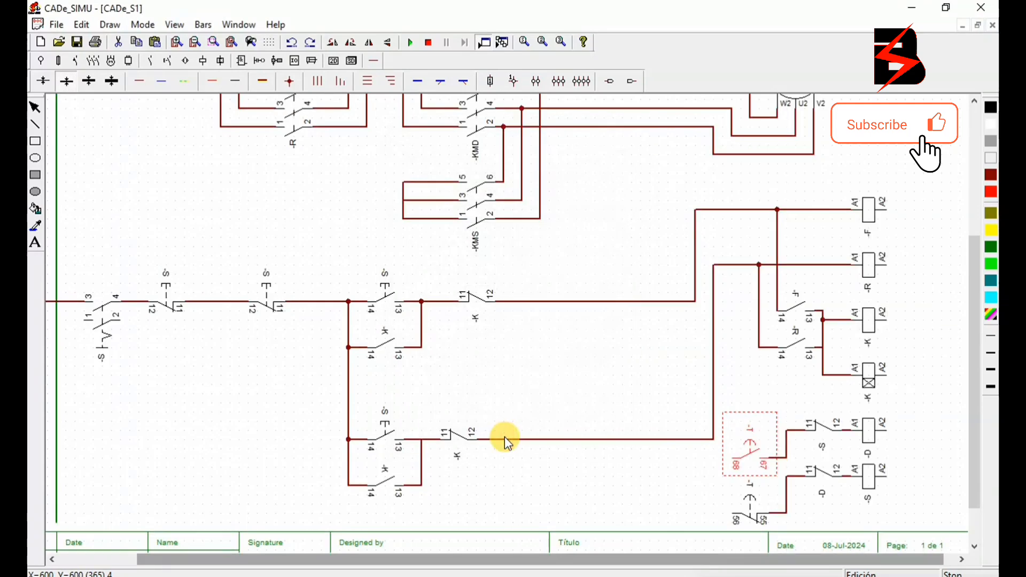
pyautogui.click(568, 503)
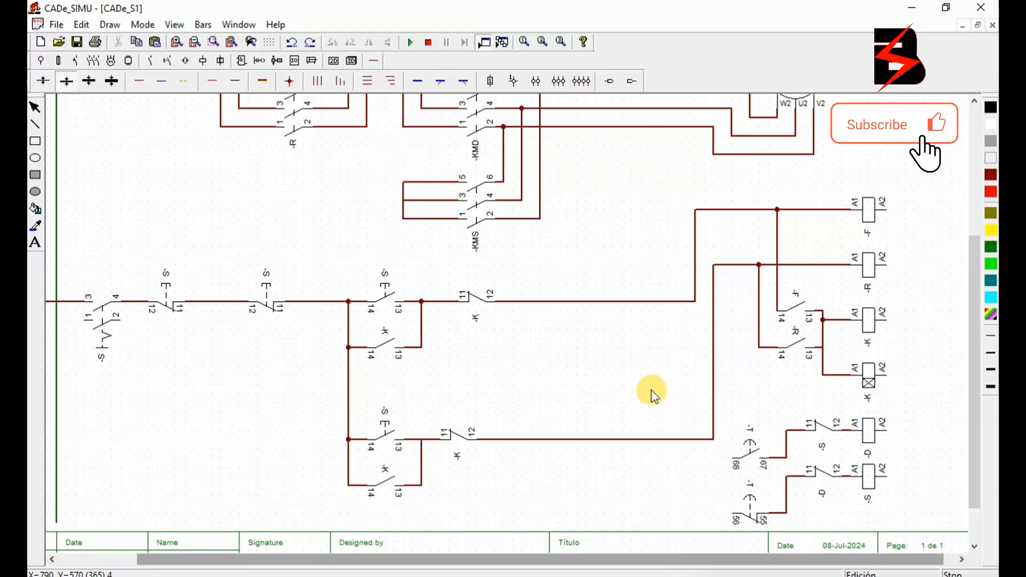
# Wire timer contact terminals 68 and 56 together and connect them to the supply line at terminal A1 of the timer coil
pyautogui.click(139, 81)
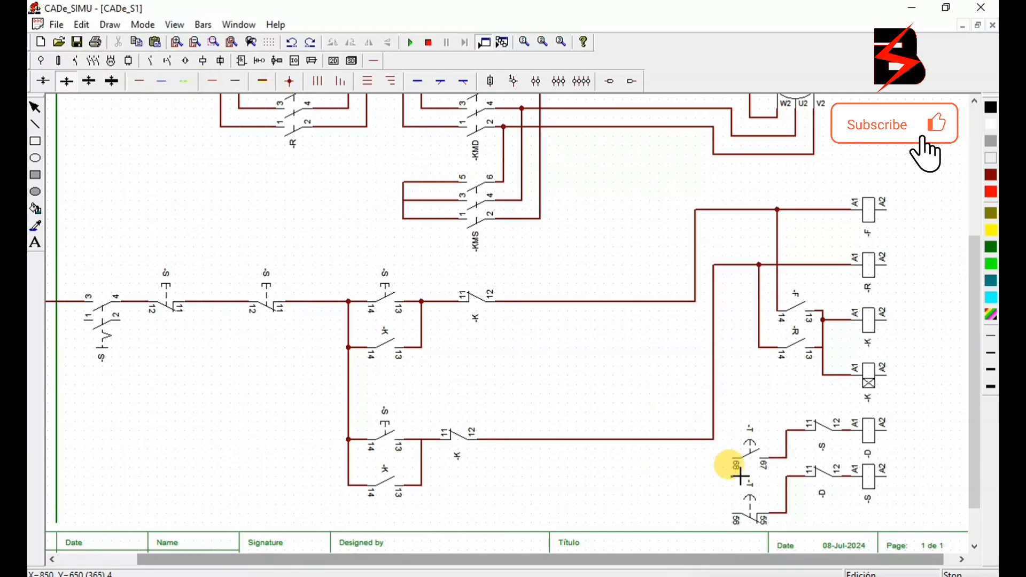
pyautogui.moveTo(741, 463); pyautogui.dragTo(732, 520)
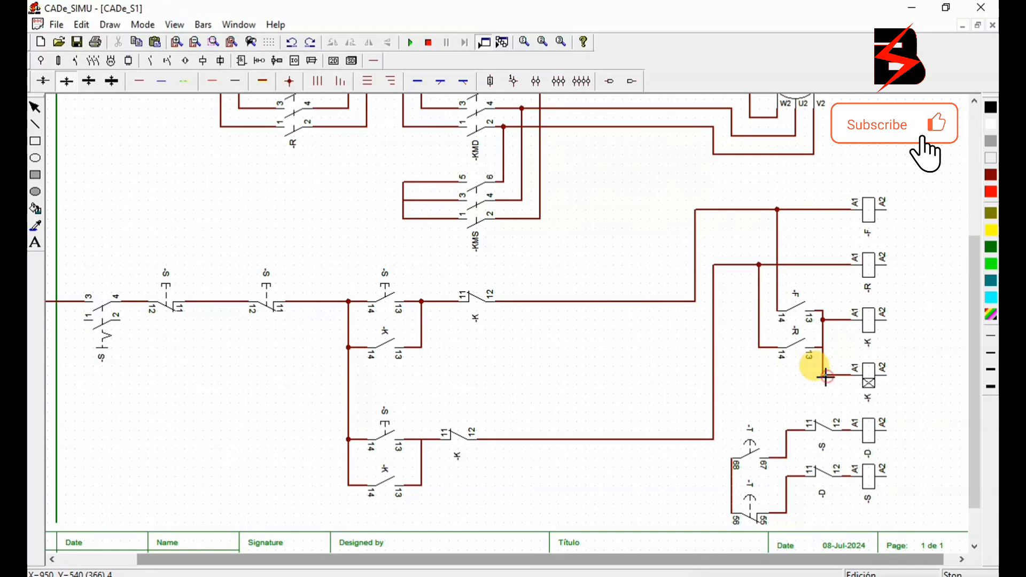
pyautogui.moveTo(781, 377); pyautogui.dragTo(733, 405)
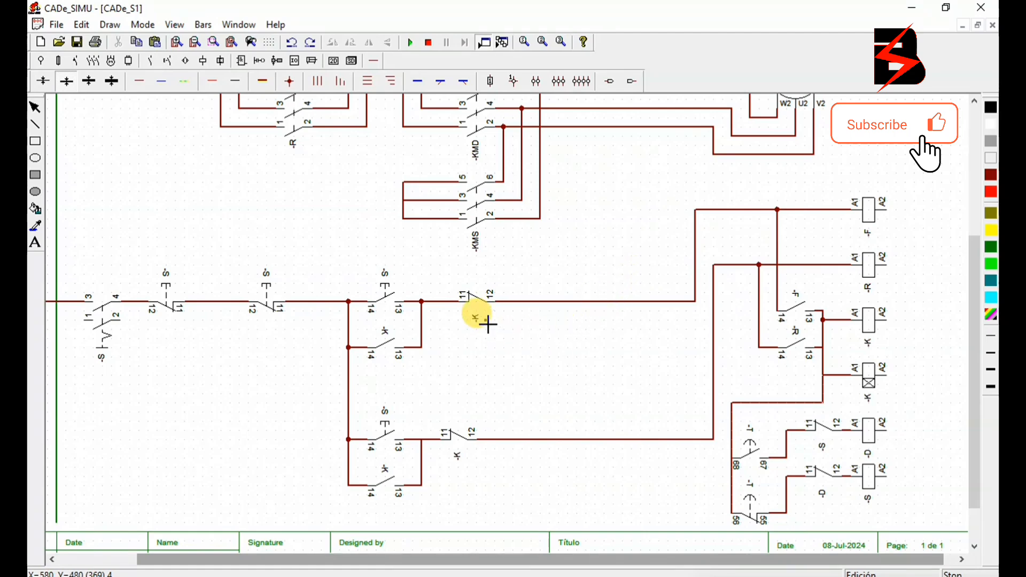
# Draw a vertical neutral line beside the A2 terminals of the six coils, from coil -F down past coil -S
pyautogui.click(157, 77)
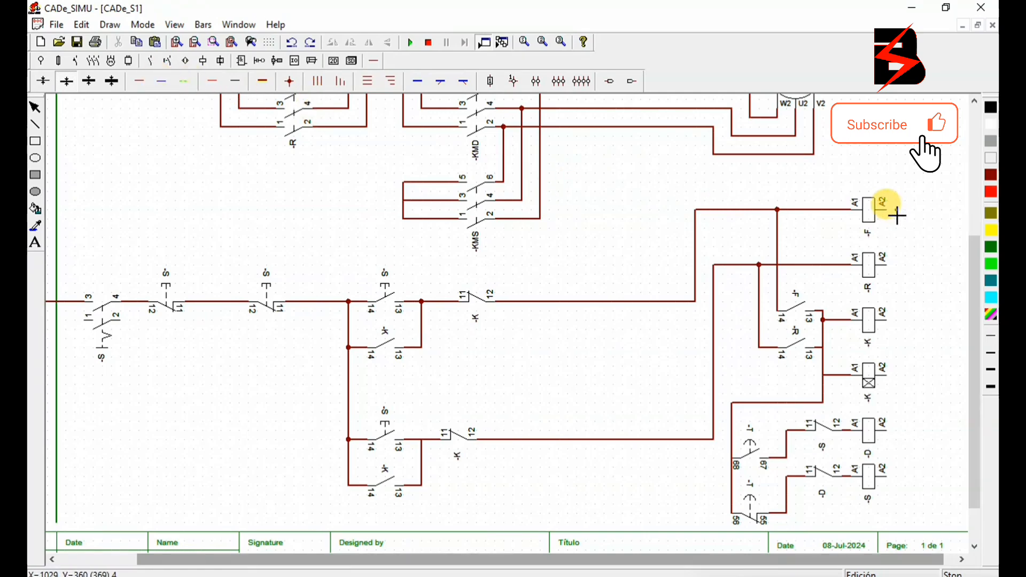
pyautogui.moveTo(900, 218); pyautogui.dragTo(910, 496)
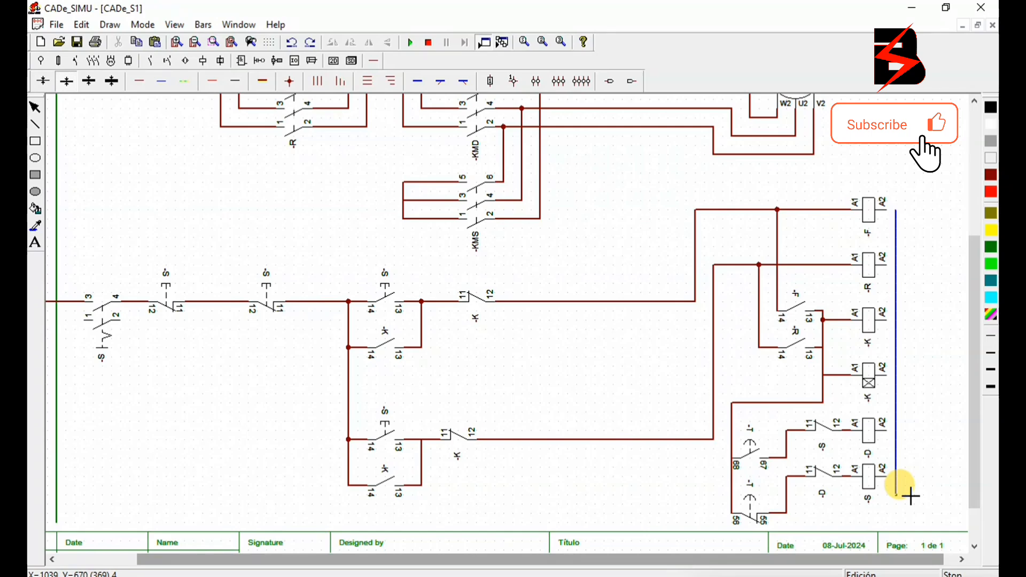
pyautogui.moveTo(910, 496); pyautogui.dragTo(909, 520)
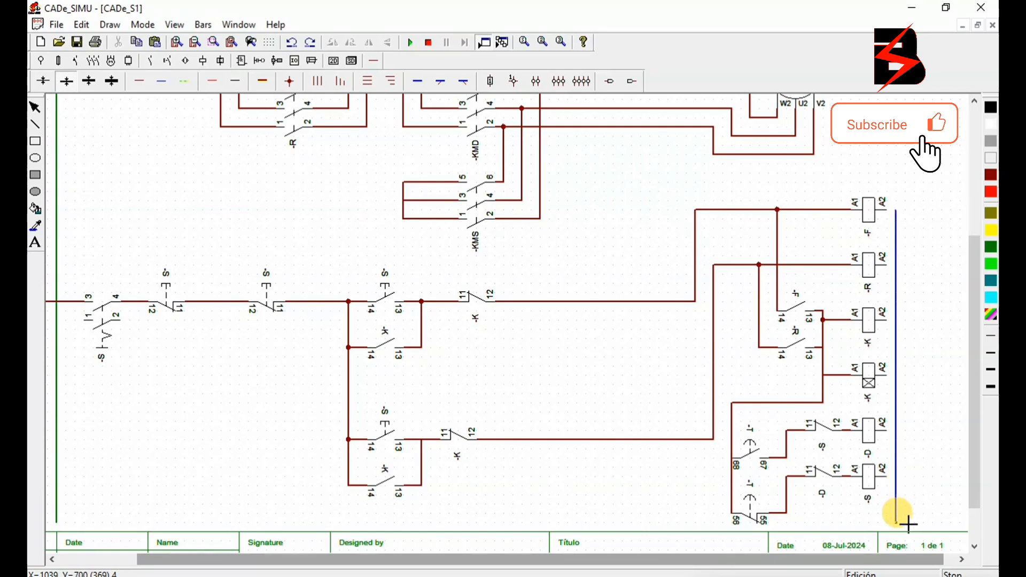
# Connect terminal A2 of all six control circuit coils to the vertical neutral line
pyautogui.click(896, 213)
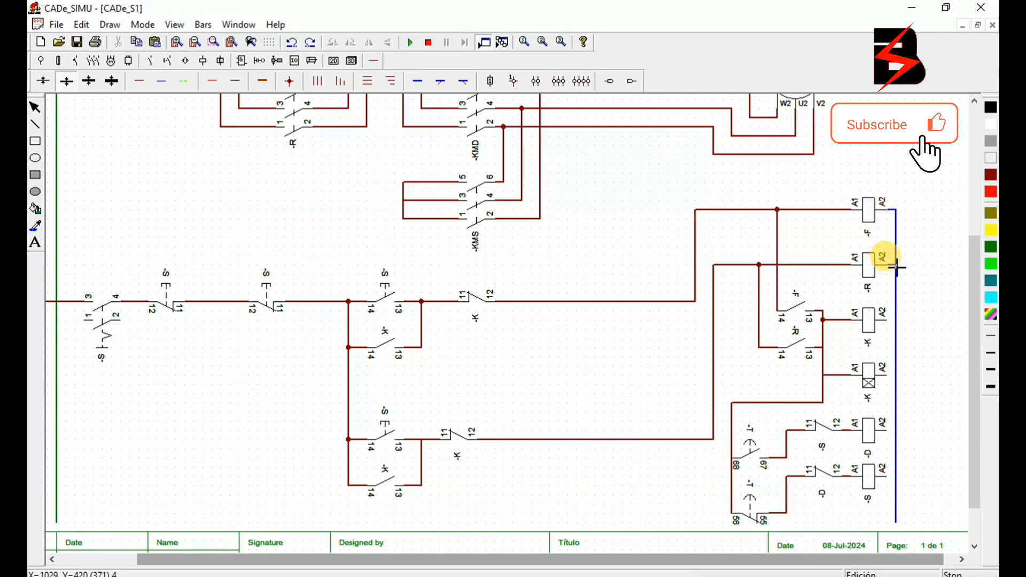
pyautogui.click(897, 266)
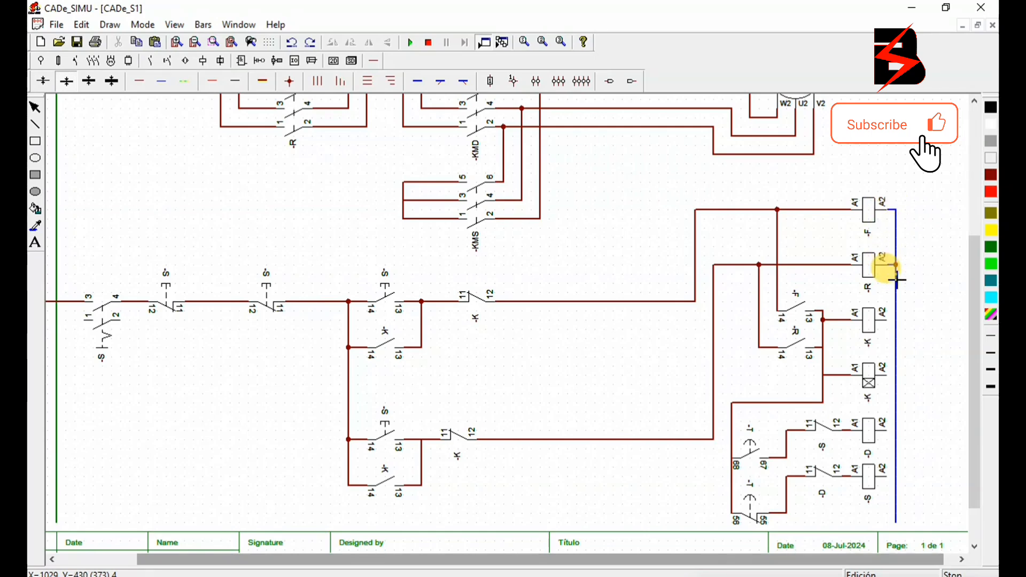
pyautogui.click(896, 321)
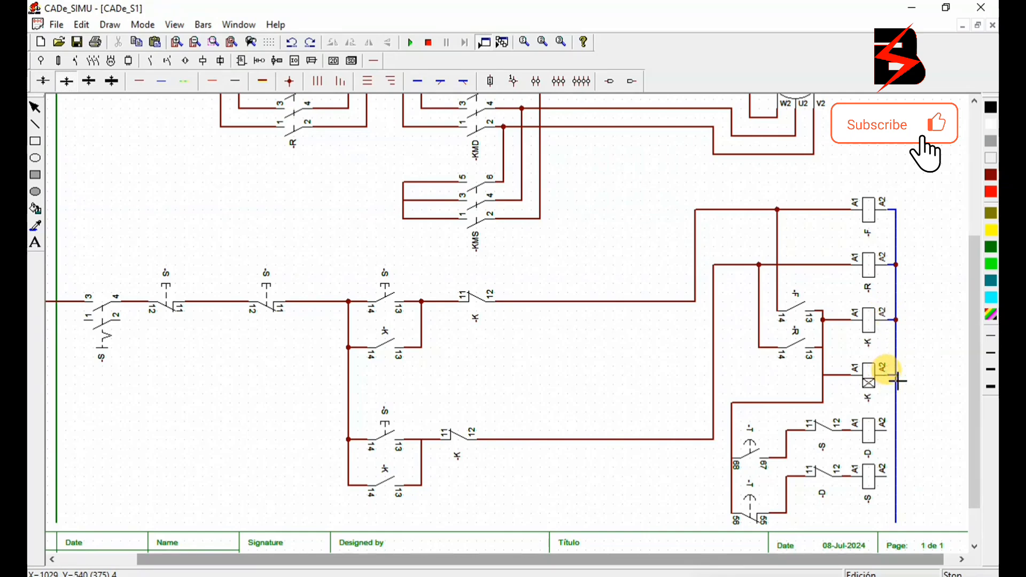
pyautogui.click(897, 375)
pyautogui.click(896, 430)
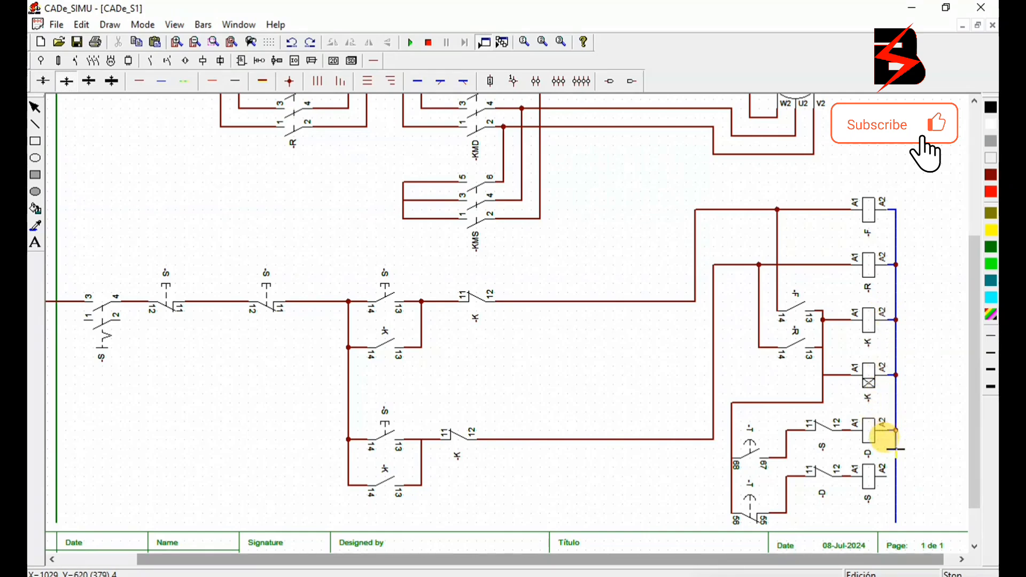
pyautogui.click(896, 476)
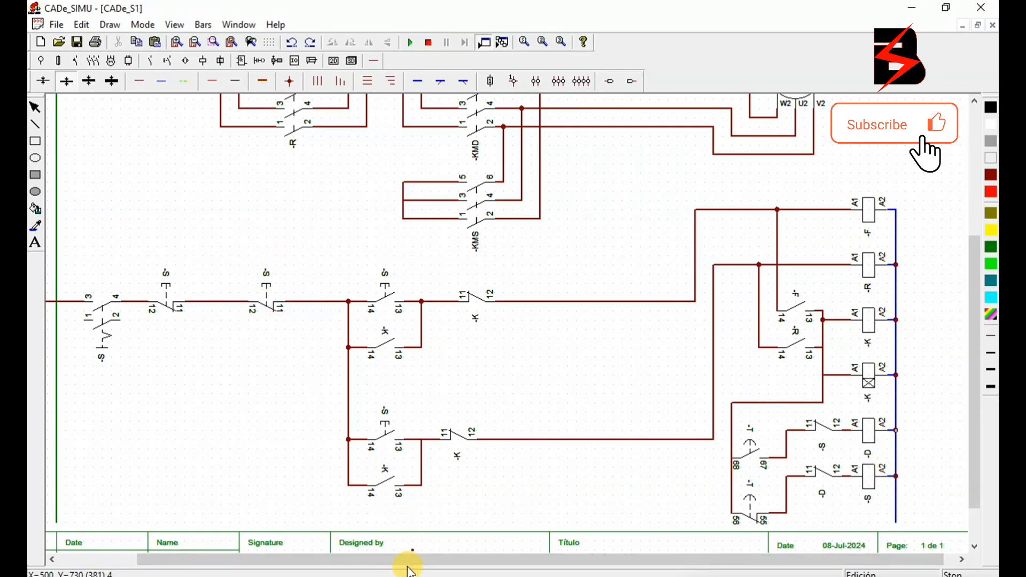
# Wire the supply neutral to terminal 1 of the control circuit's two-pole switch and its terminal 2 to the coils' neutral line
pyautogui.scroll(-1, 434, 442)
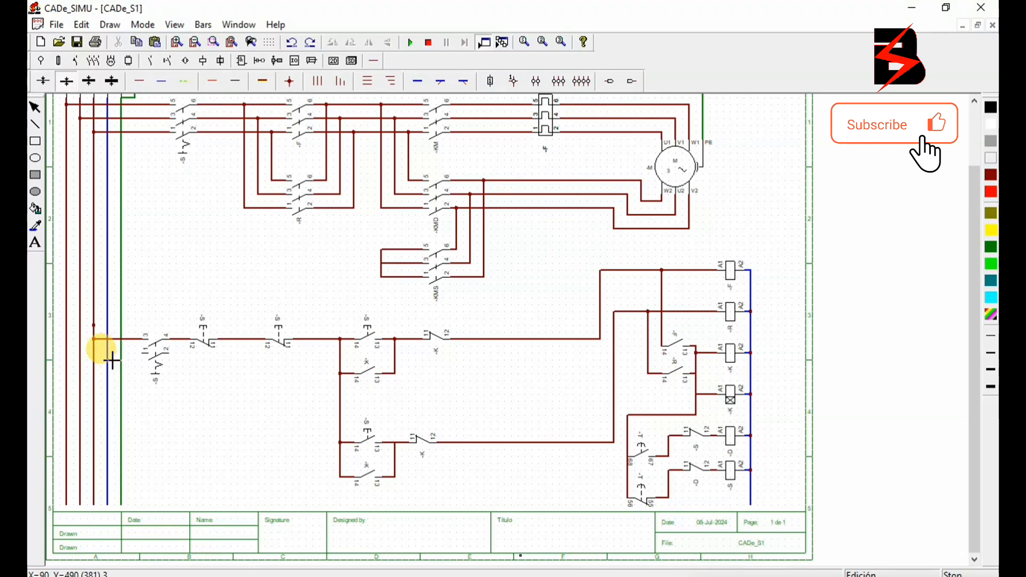
pyautogui.moveTo(116, 356); pyautogui.dragTo(150, 357)
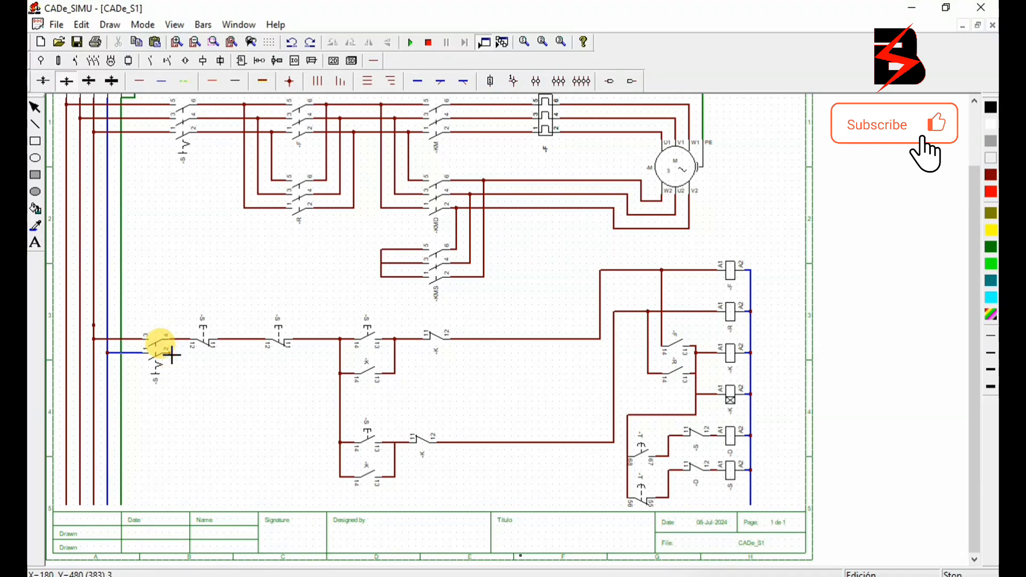
pyautogui.moveTo(172, 354)
pyautogui.mouseDown()
pyautogui.moveTo(171, 508)
pyautogui.moveTo(751, 504)
pyautogui.mouseUp()
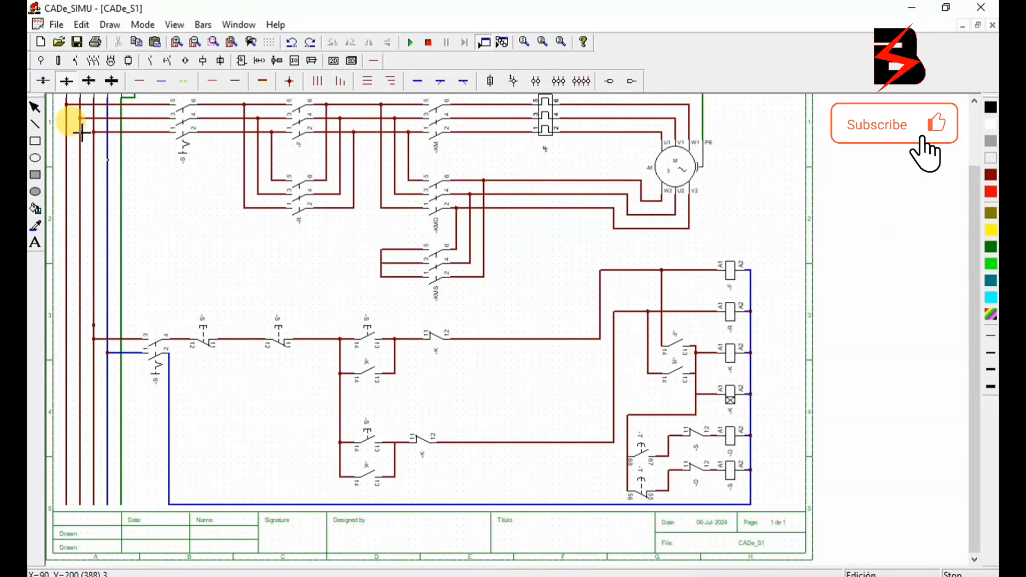
pyautogui.rightClick(209, 227)
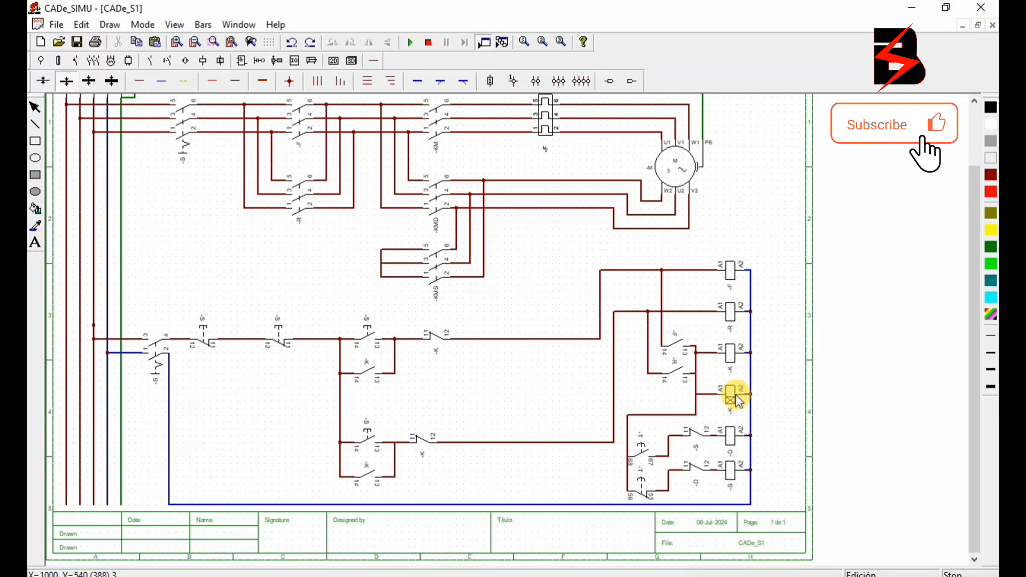
# Set the on-delay timer coil's time to 5 with the 1-second multiplier
pyautogui.doubleClick(737, 398)
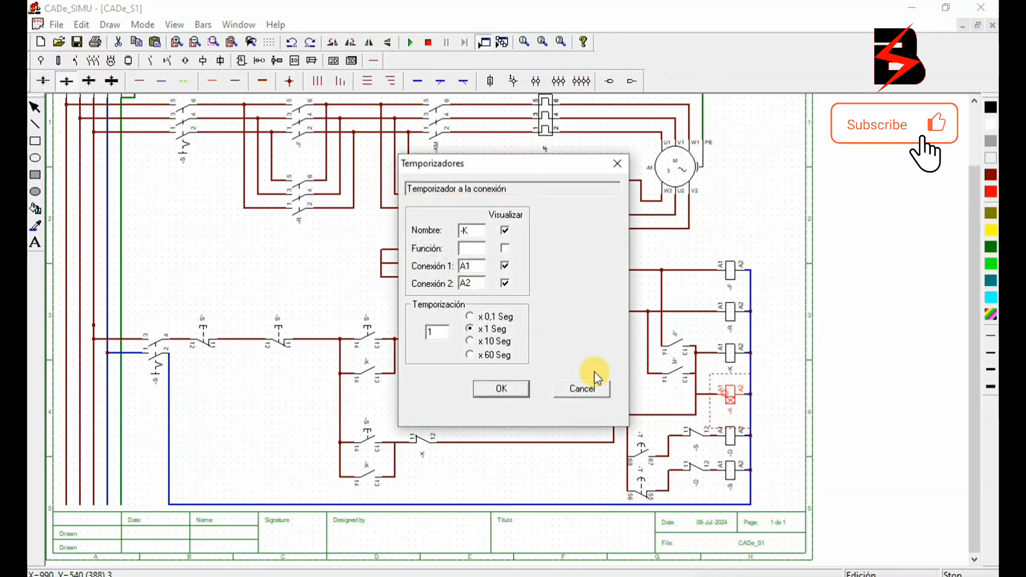
pyautogui.click(438, 327)
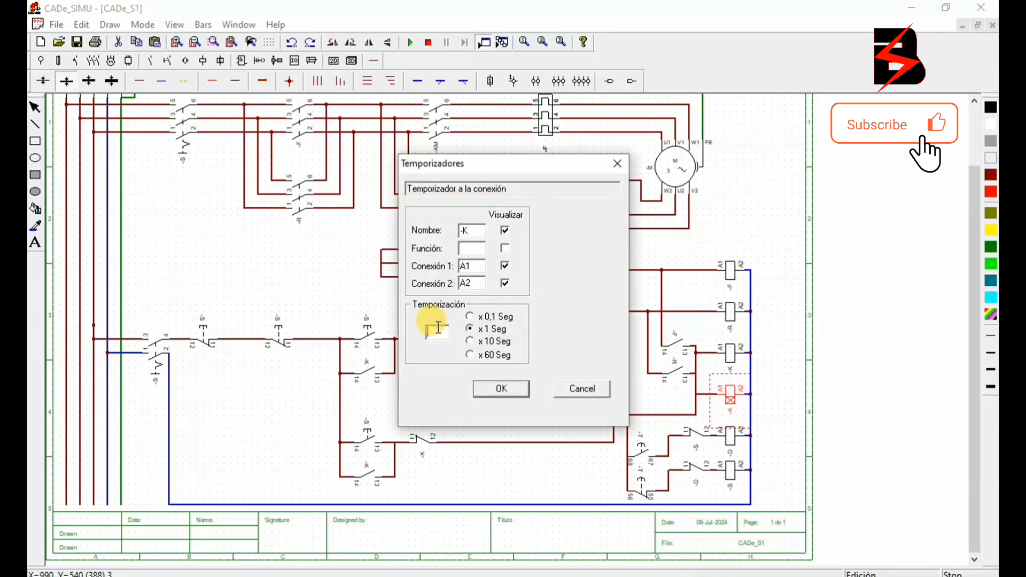
pyautogui.write('D')
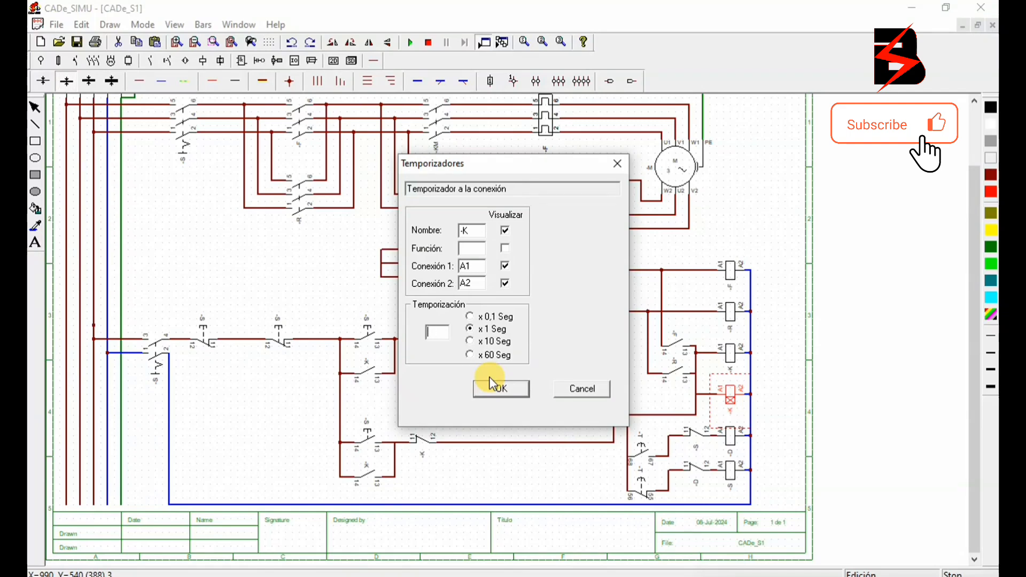
pyautogui.write('5')
pyautogui.click(501, 388)
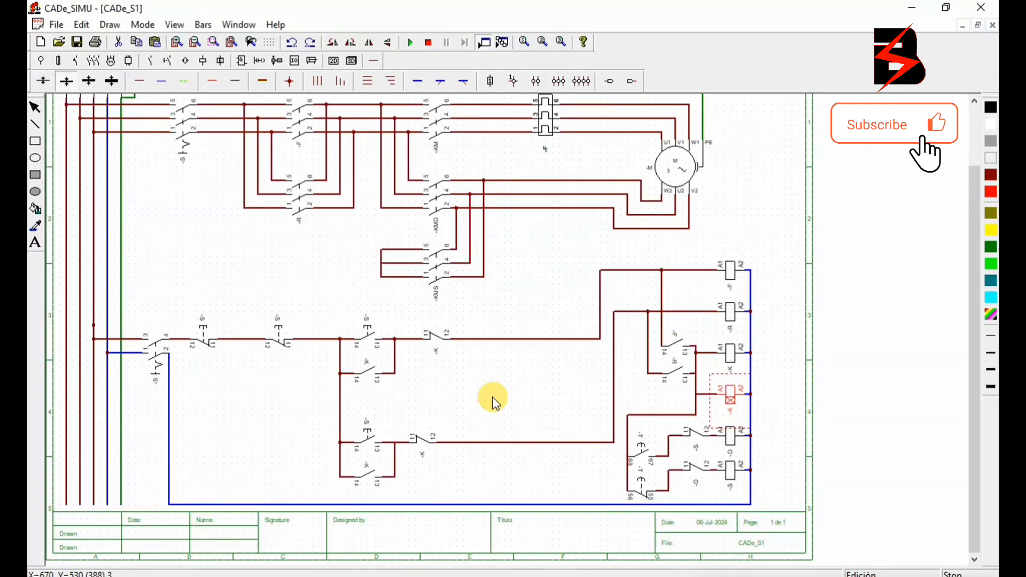
# Rename the two-pole switch feeding the control circuit as -MCB
pyautogui.doubleClick(155, 352)
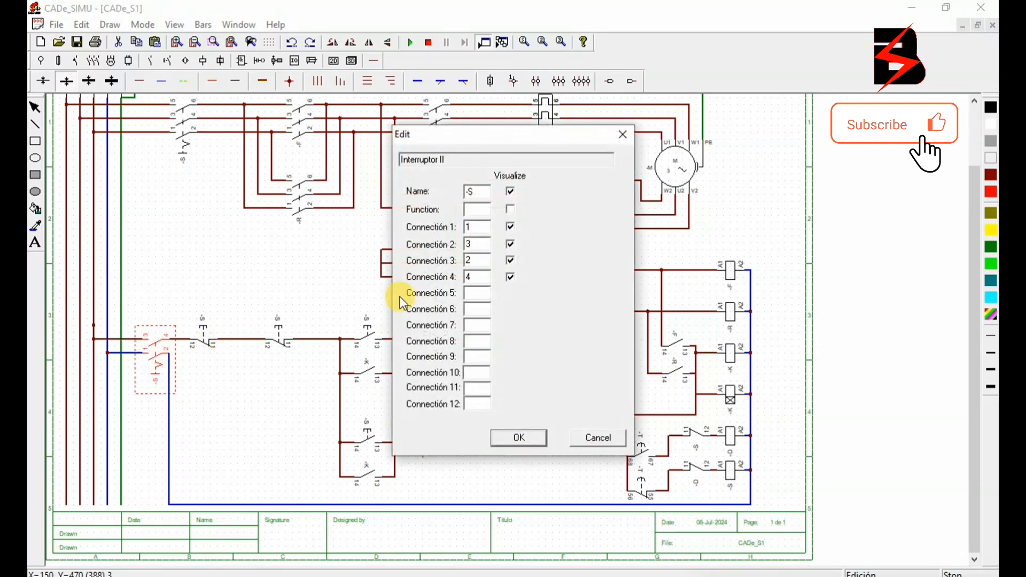
pyautogui.click(481, 191)
pyautogui.doubleClick(482, 193)
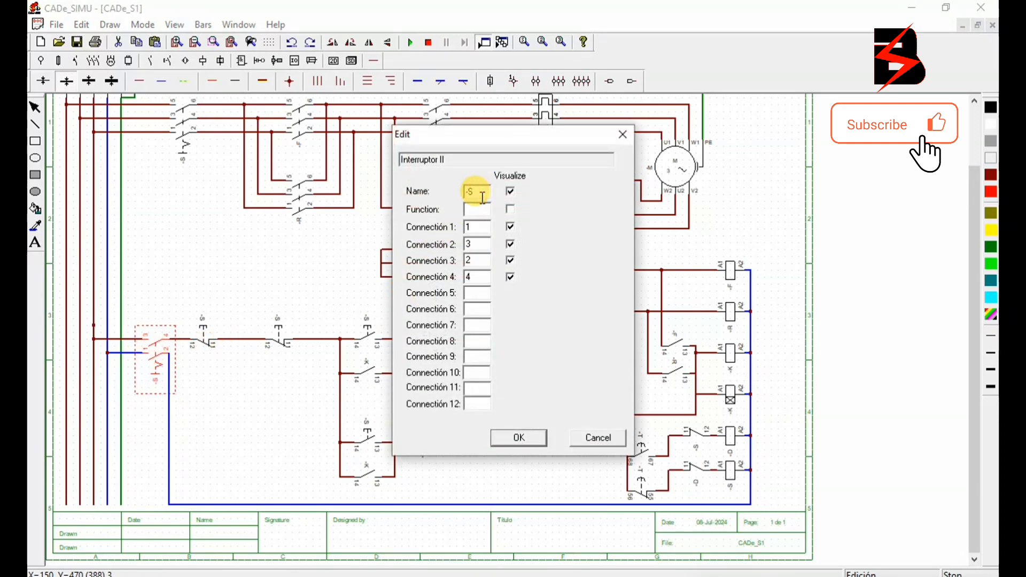
pyautogui.write('-MGB')
pyautogui.click(502, 441)
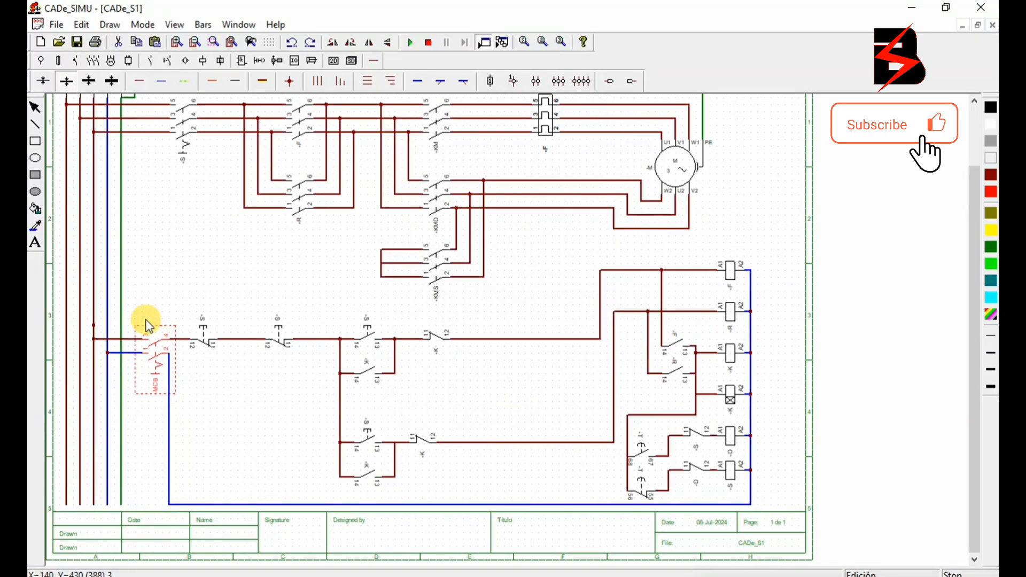
# Rename the first normally closed push button after the -MCB switch as -EM
pyautogui.doubleClick(204, 332)
pyautogui.click(472, 191)
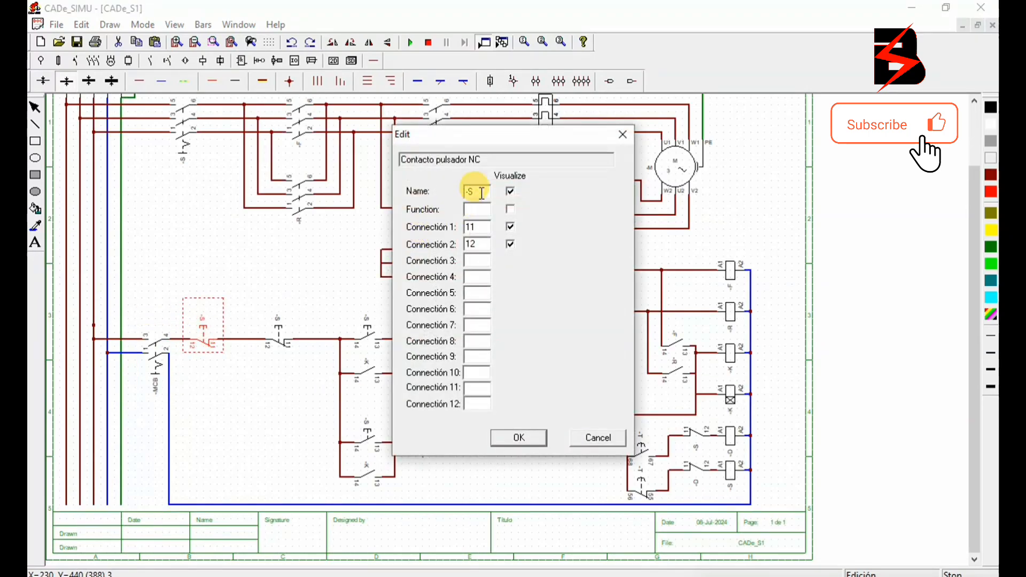
pyautogui.write('EM')
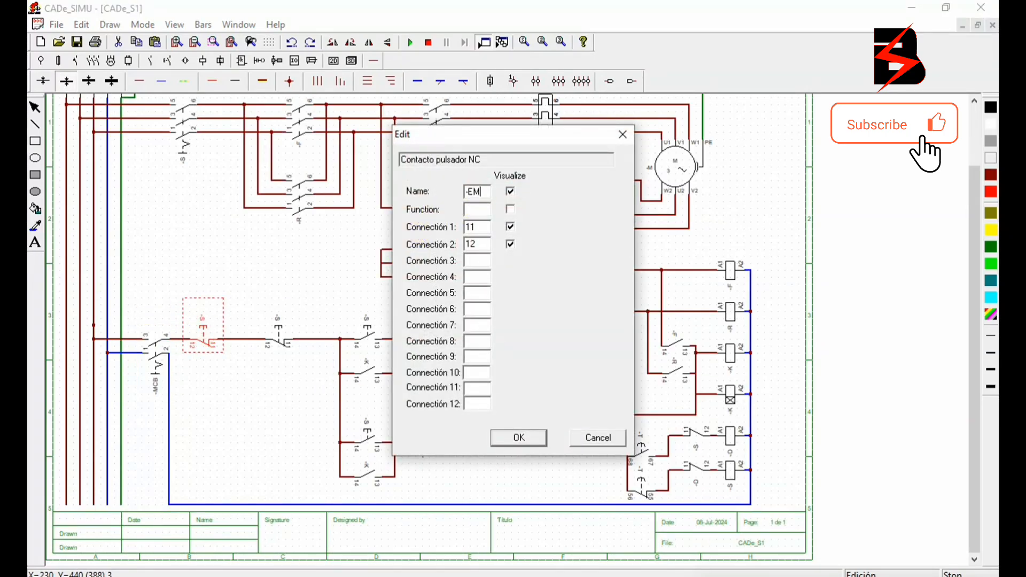
pyautogui.press('Return')
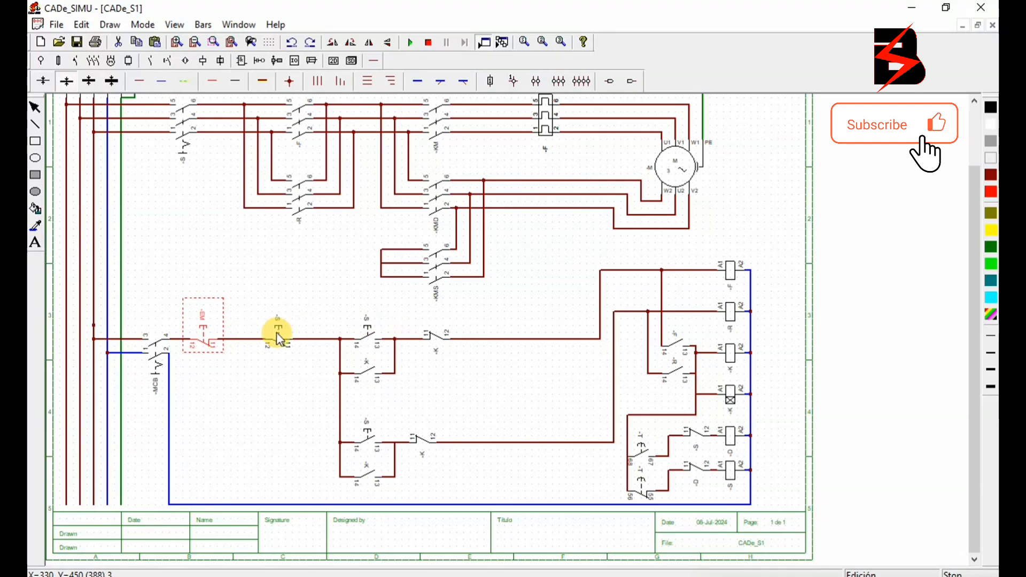
# Rename the second normally closed push button, following -EM, as -STOP
pyautogui.click(277, 332)
pyautogui.doubleClick(278, 337)
pyautogui.click(478, 191)
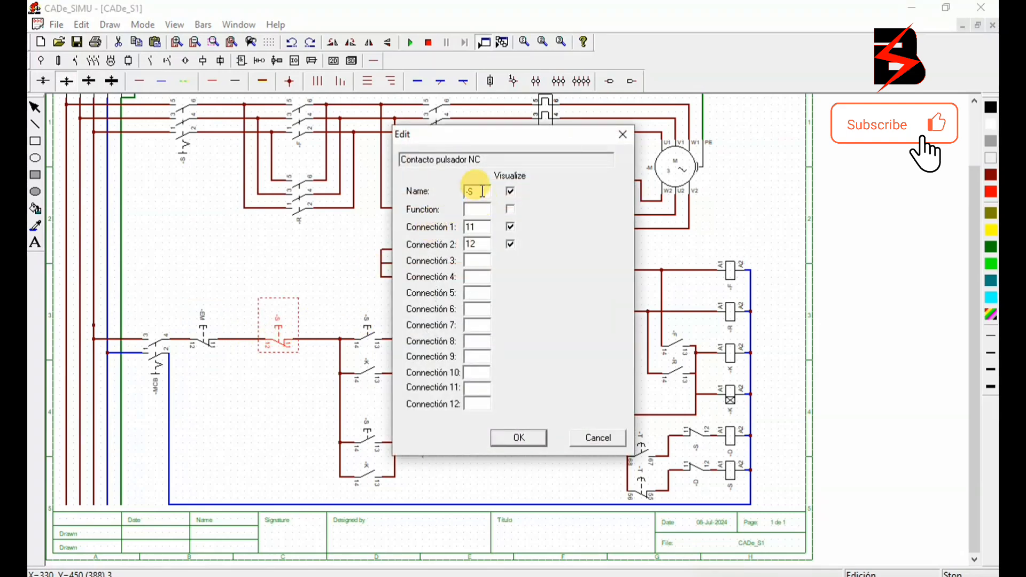
pyautogui.write('TOR')
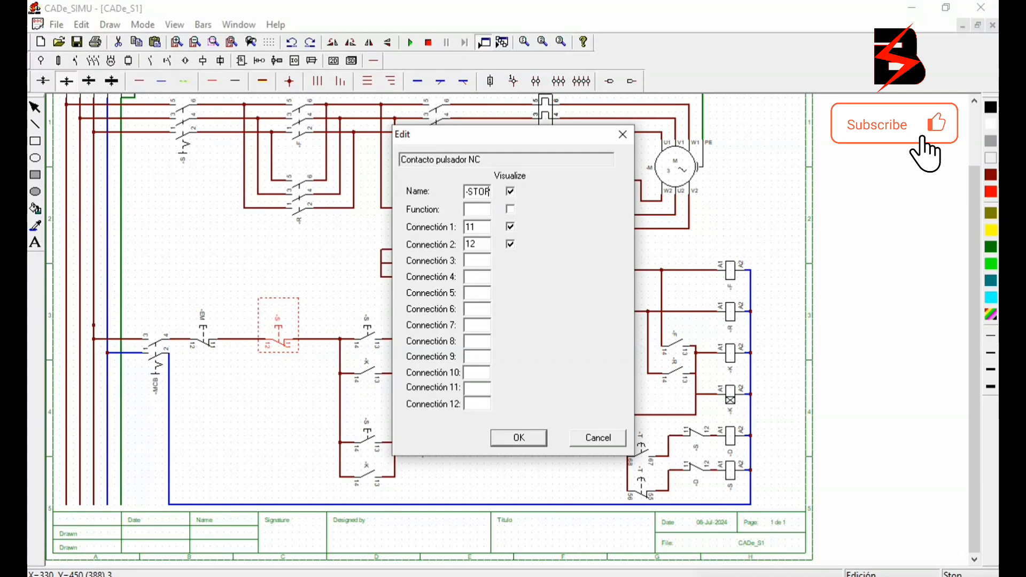
pyautogui.press('Return')
# Rename the normally open push button in the upper control branch as -Fx
pyautogui.click(366, 340)
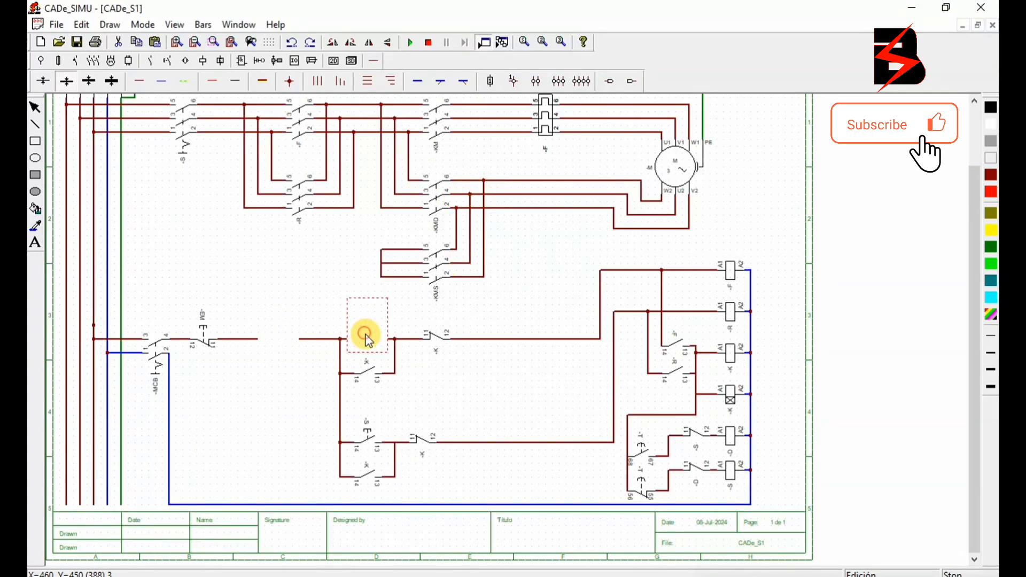
pyautogui.doubleClick(366, 340)
pyautogui.click(484, 193)
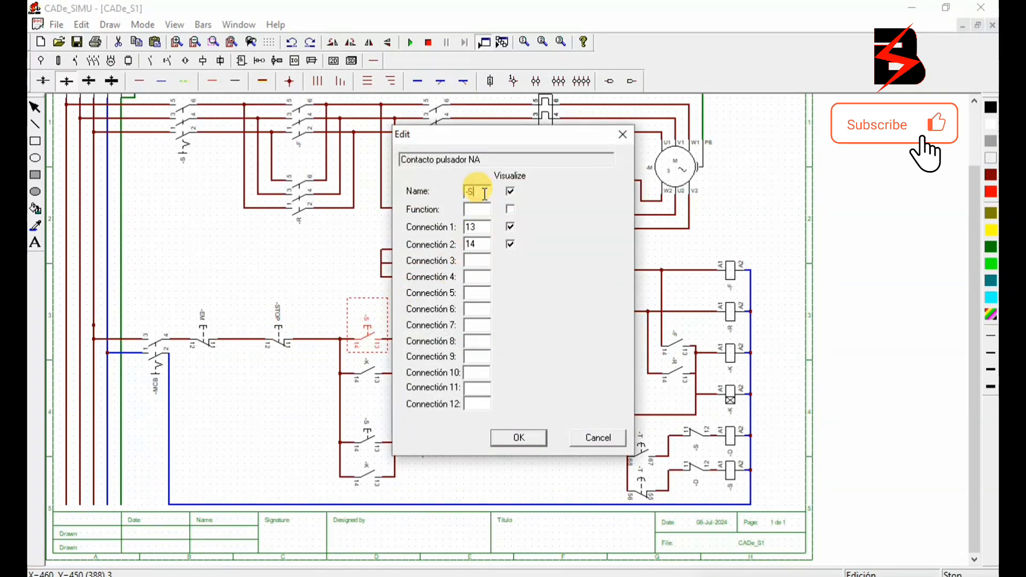
pyautogui.write('F')
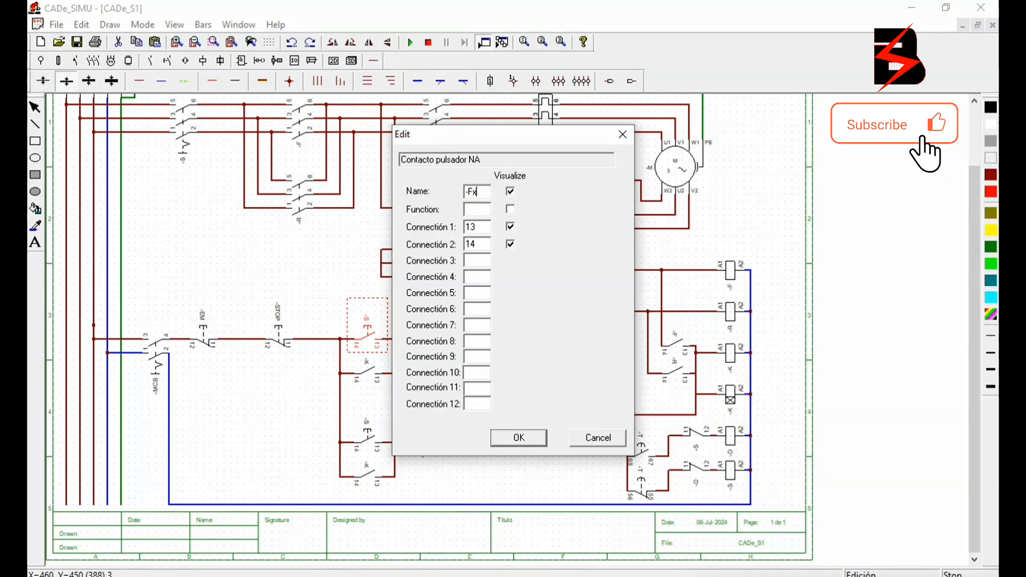
pyautogui.write('x')
pyautogui.click(499, 439)
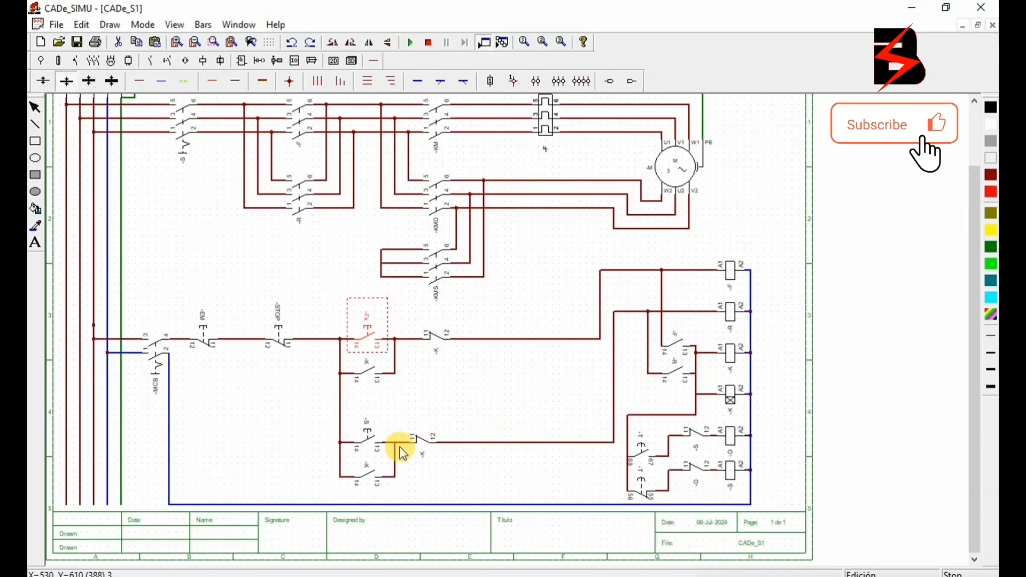
# Rename the normally open push button in the lower control branch as -Rx
pyautogui.click(364, 428)
pyautogui.doubleClick(364, 428)
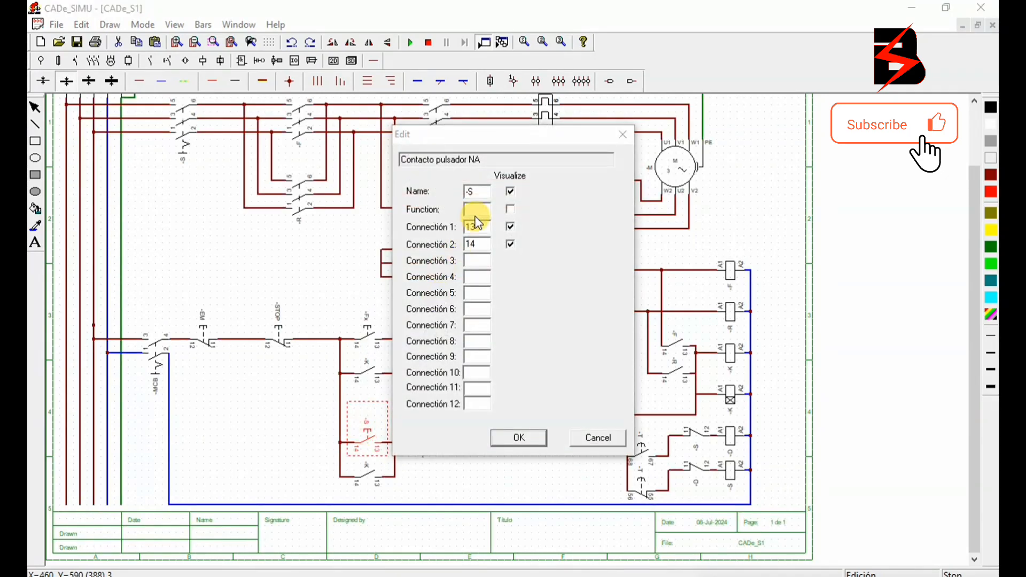
pyautogui.click(477, 191)
pyautogui.press('BackSpace')
pyautogui.write('R')
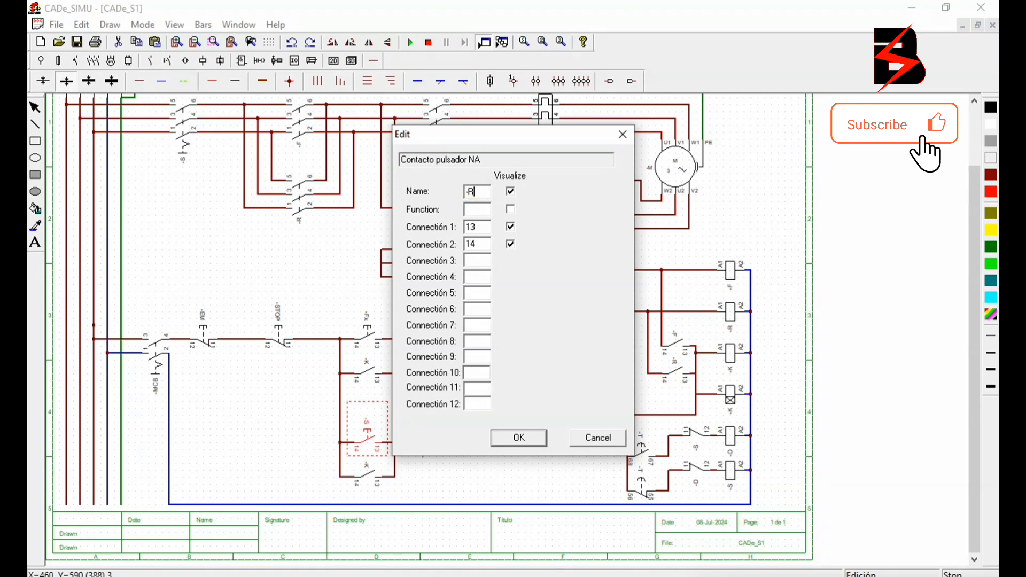
pyautogui.write('x')
pyautogui.click(519, 439)
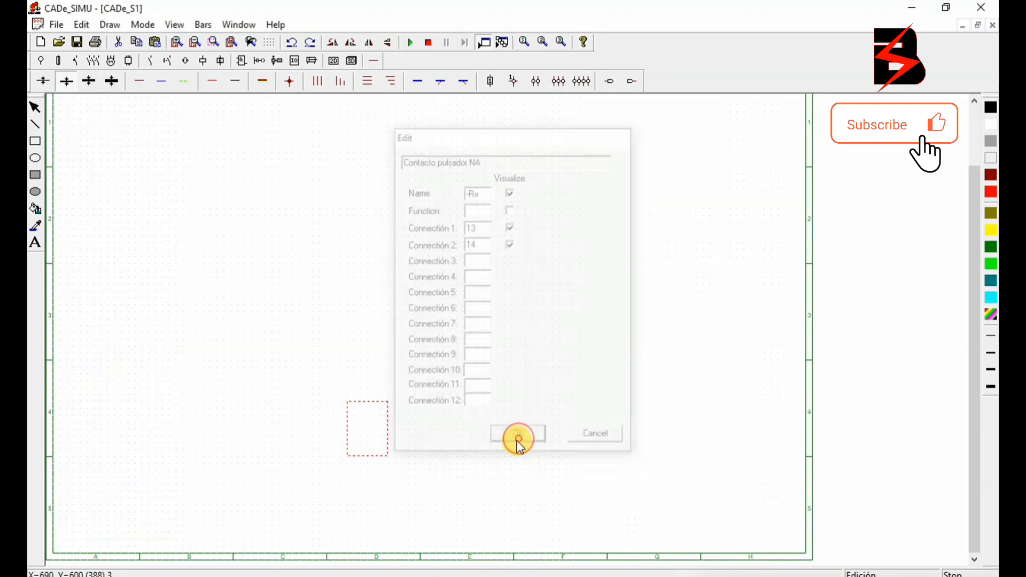
# Rename the normally open auxiliary contact parallel to push button -Fx as -F
pyautogui.doubleClick(368, 368)
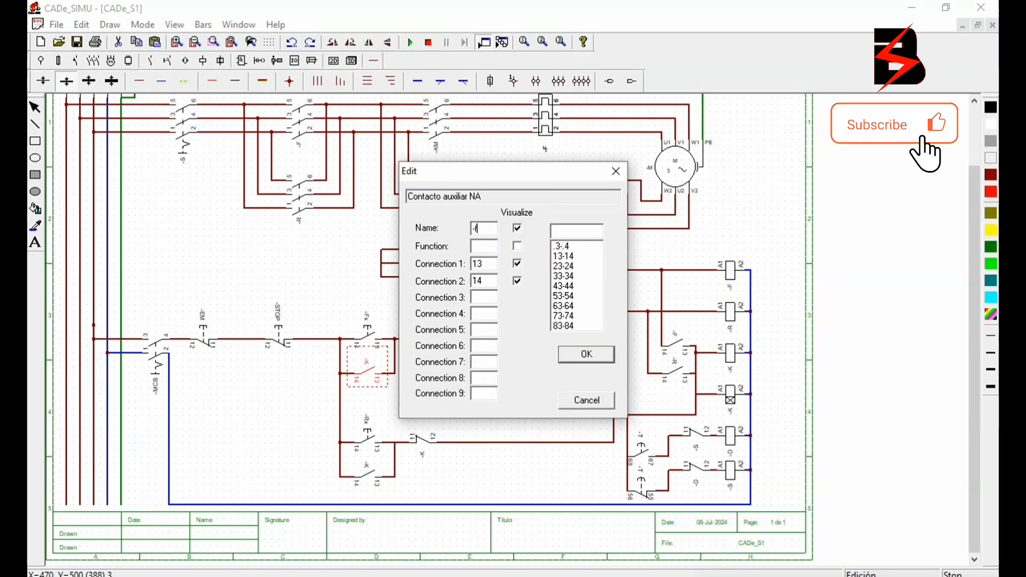
pyautogui.write('F')
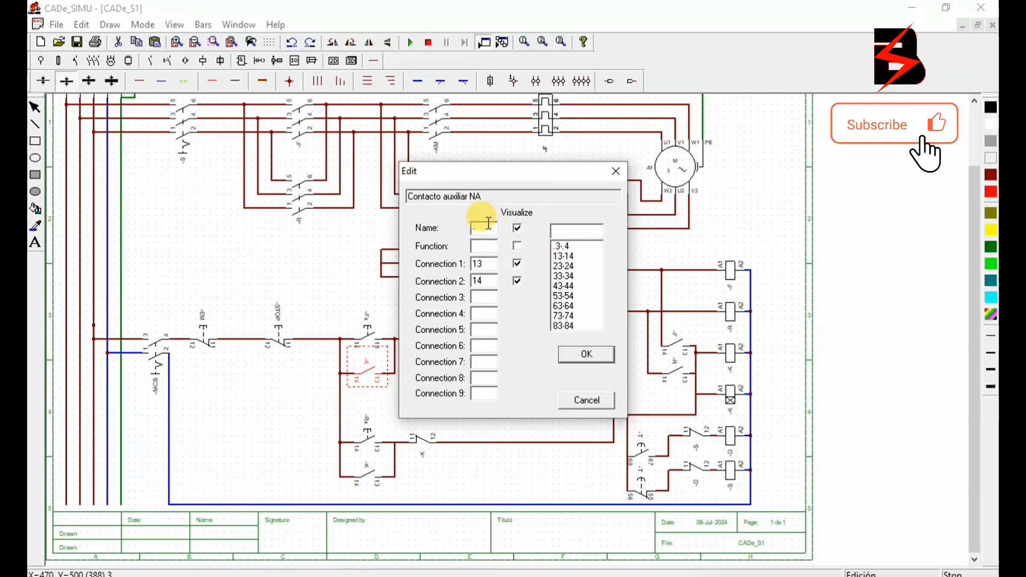
pyautogui.click(589, 353)
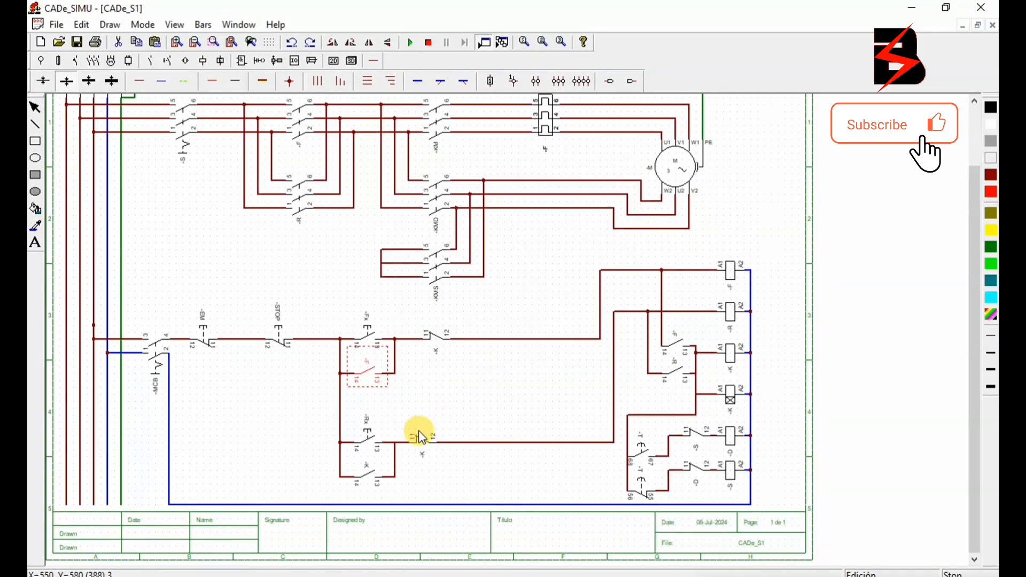
# Rename the normally open auxiliary contact parallel to push button -Rx as -R
pyautogui.doubleClick(370, 482)
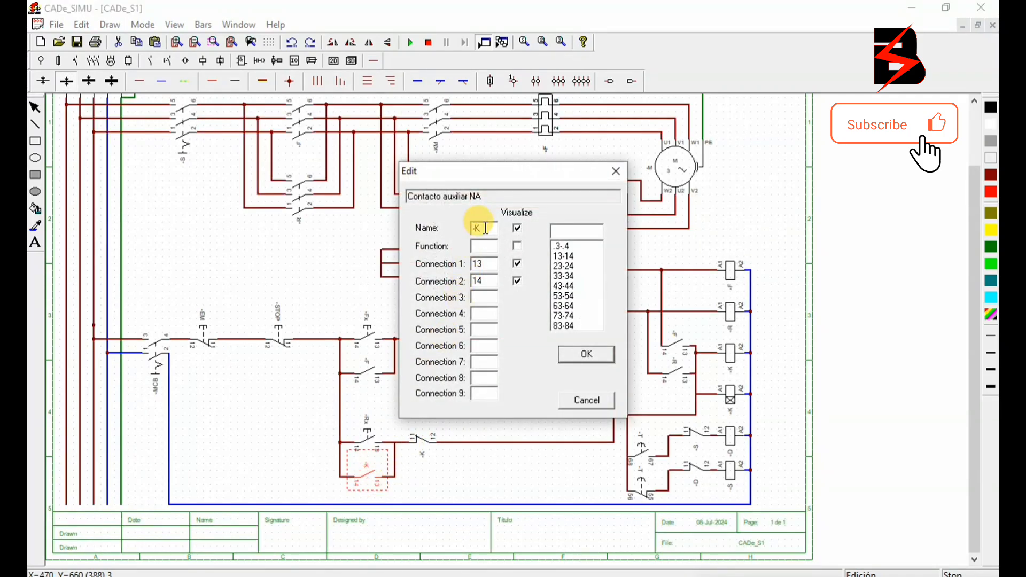
pyautogui.press('BackSpace')
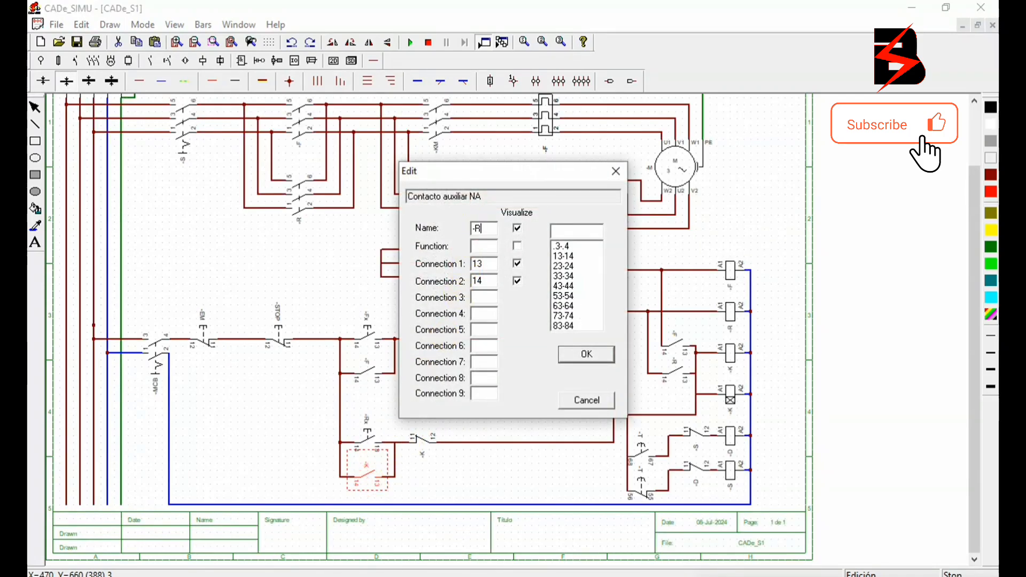
pyautogui.click(599, 352)
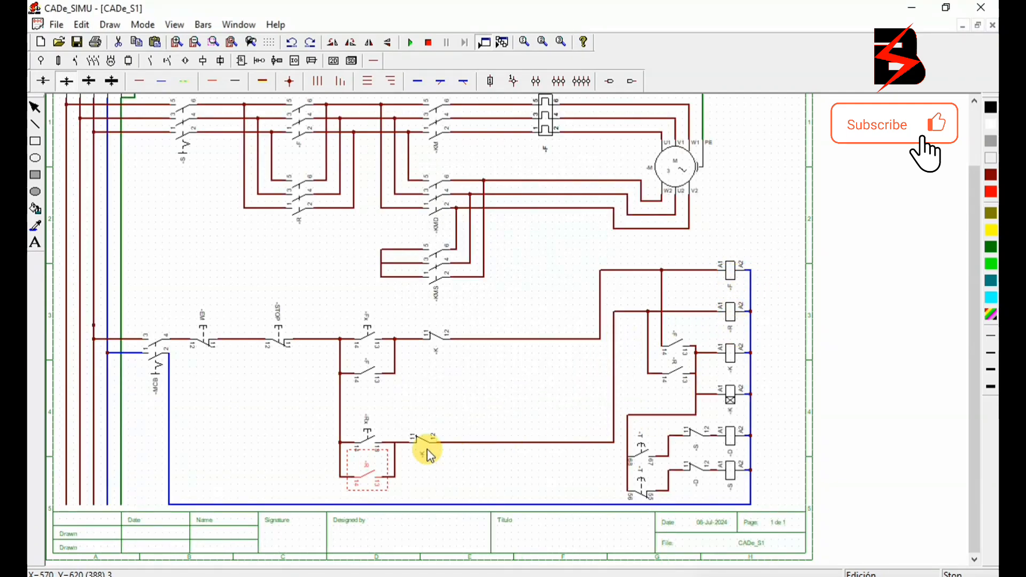
# Rename the normally closed auxiliary contact following push button -Fx in the upper control branch as -R
pyautogui.doubleClick(437, 341)
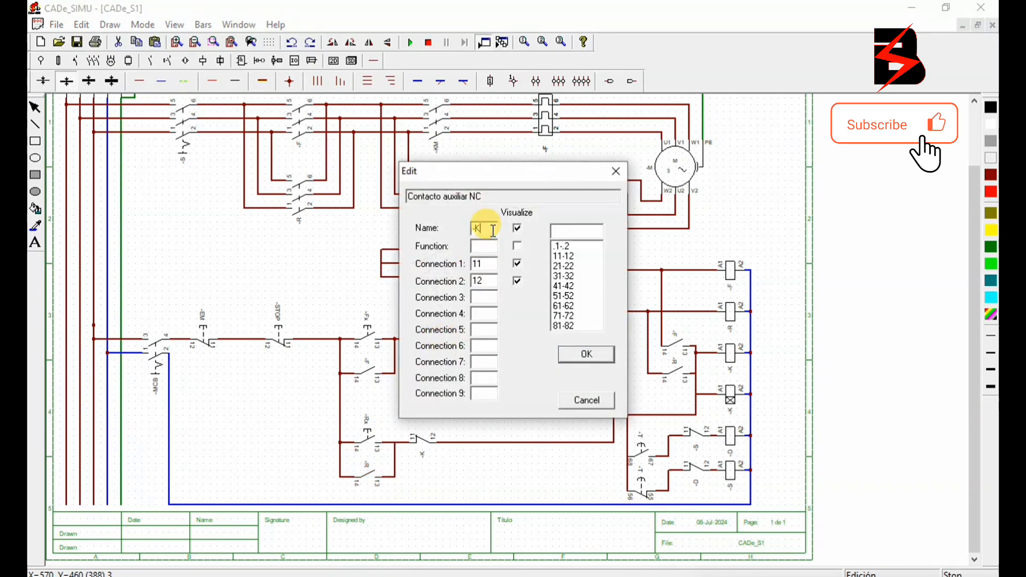
pyautogui.write('R')
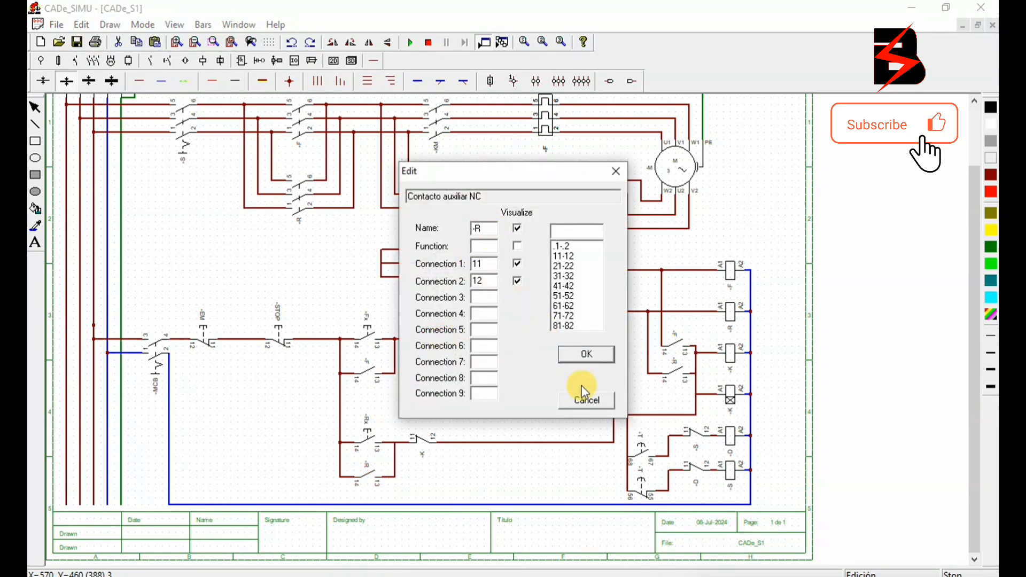
pyautogui.click(587, 355)
# Rename the normally closed auxiliary contact following push button -Rx in the lower control branch as -F
pyautogui.click(420, 438)
pyautogui.doubleClick(420, 438)
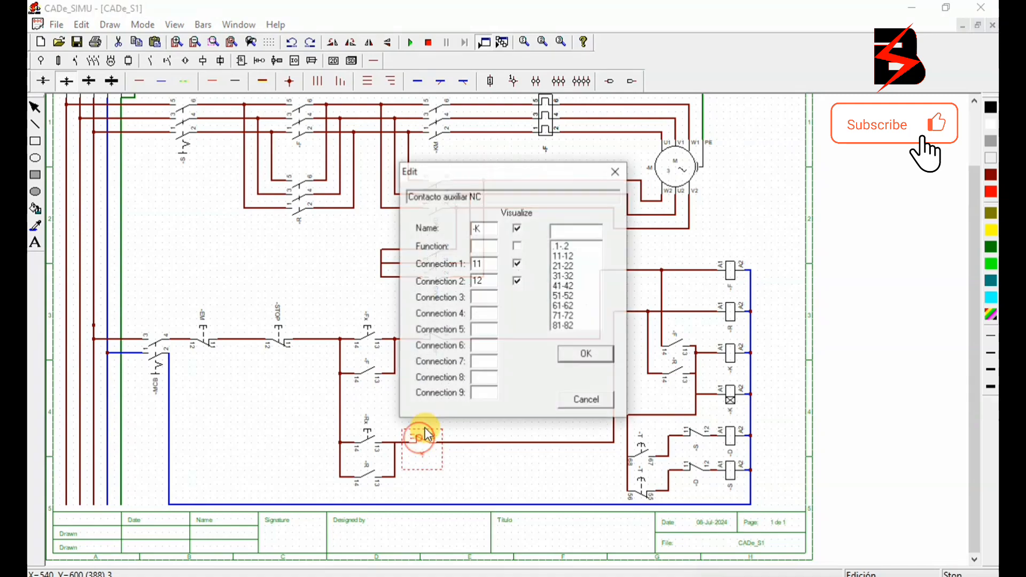
pyautogui.click(488, 226)
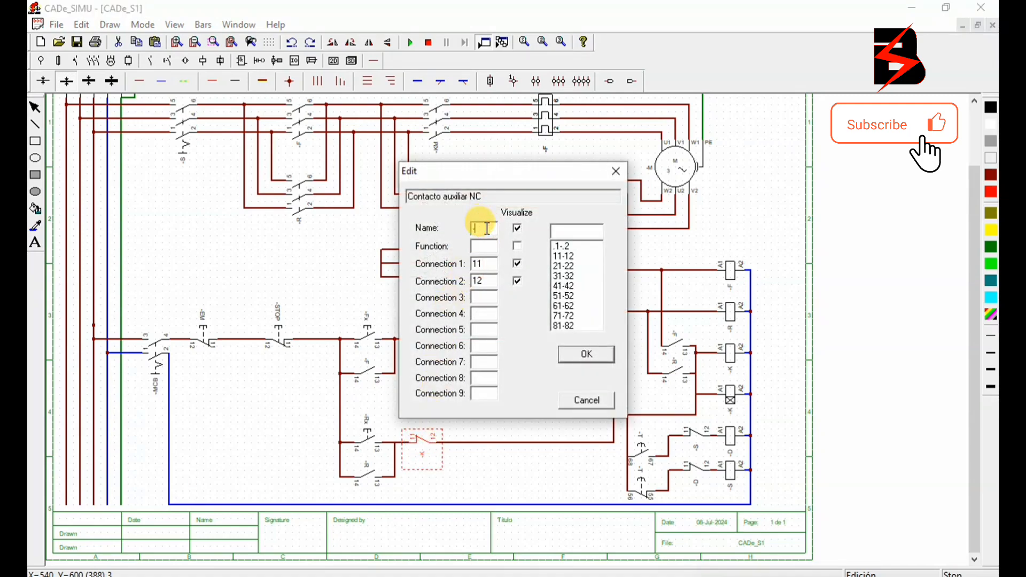
pyautogui.write('-F')
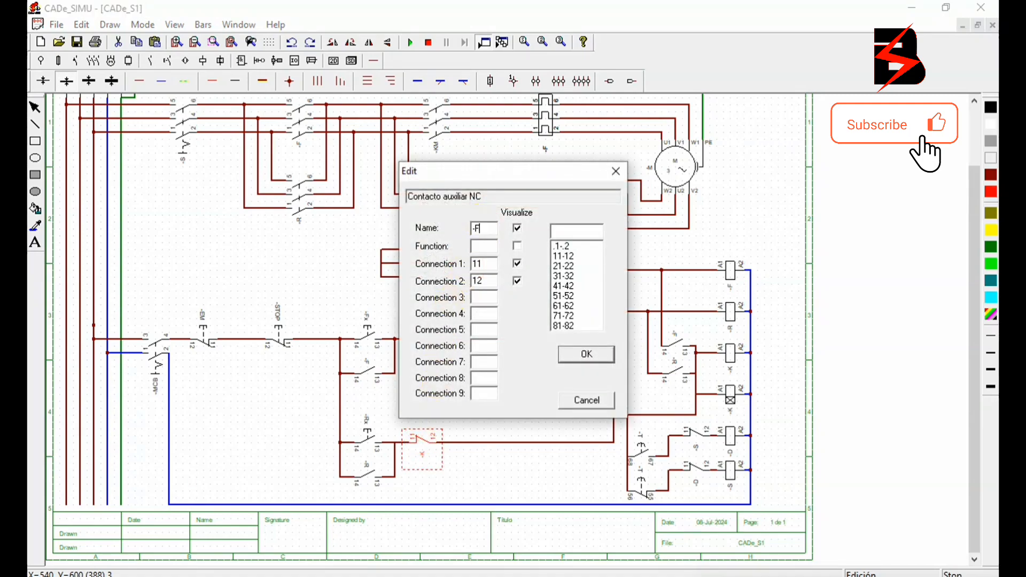
pyautogui.click(607, 355)
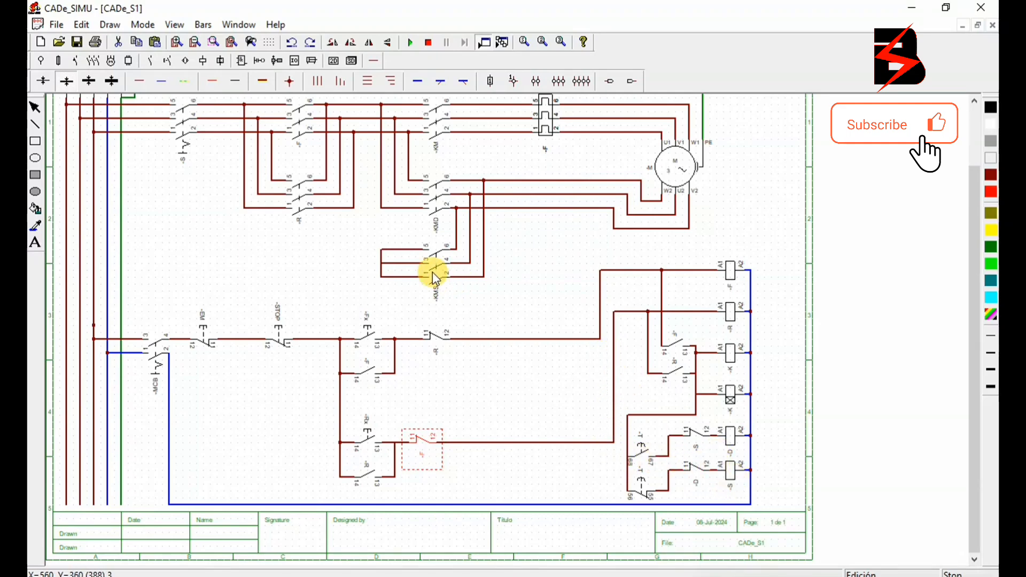
# Rename the main three-pole contactor -KM, ahead of the thermal overload relay, as -K
pyautogui.scroll(3, 977, 327)
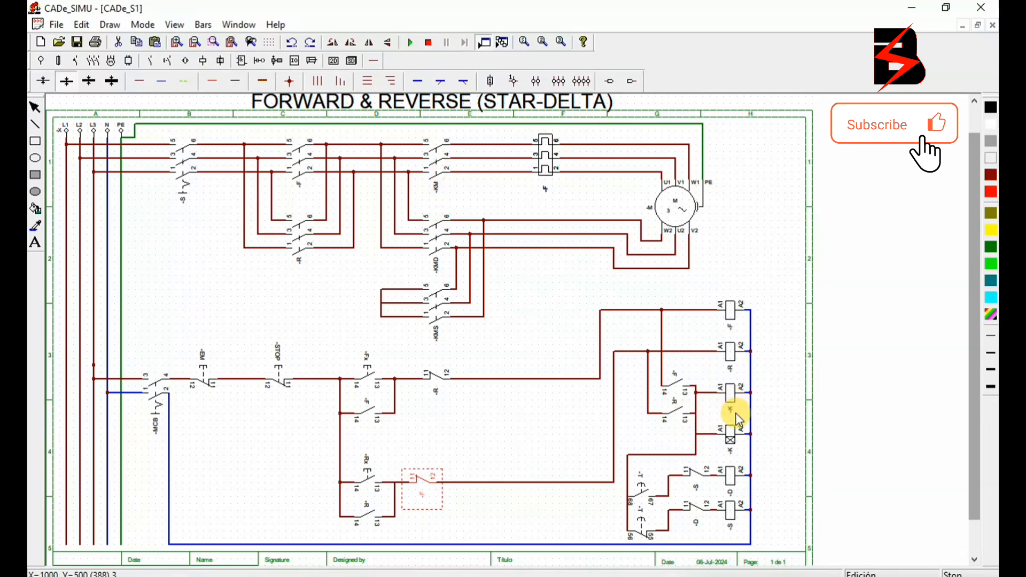
pyautogui.doubleClick(436, 178)
pyautogui.doubleClick(484, 192)
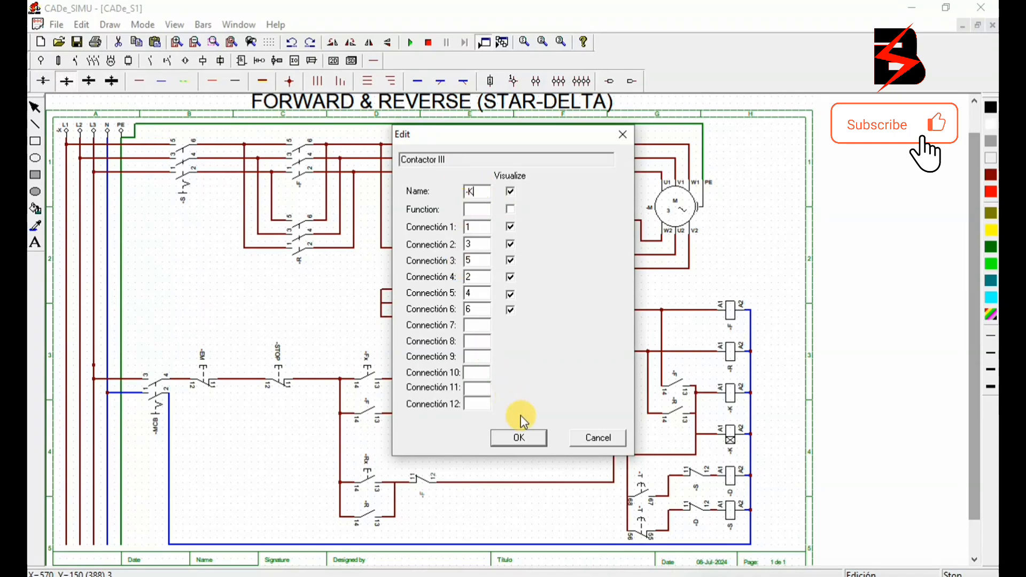
pyautogui.click(524, 439)
# Rename the star contactor -KMS in the power circuit as -S
pyautogui.doubleClick(443, 298)
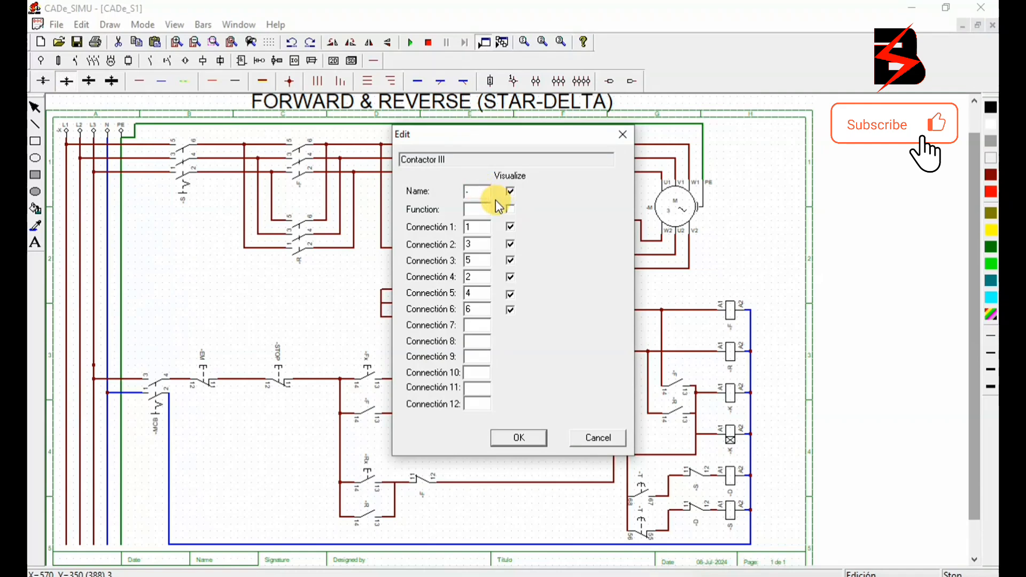
pyautogui.write('S')
pyautogui.click(510, 436)
# Rename the delta contactor -KMD in the power circuit as -D
pyautogui.click(439, 236)
pyautogui.doubleClick(438, 238)
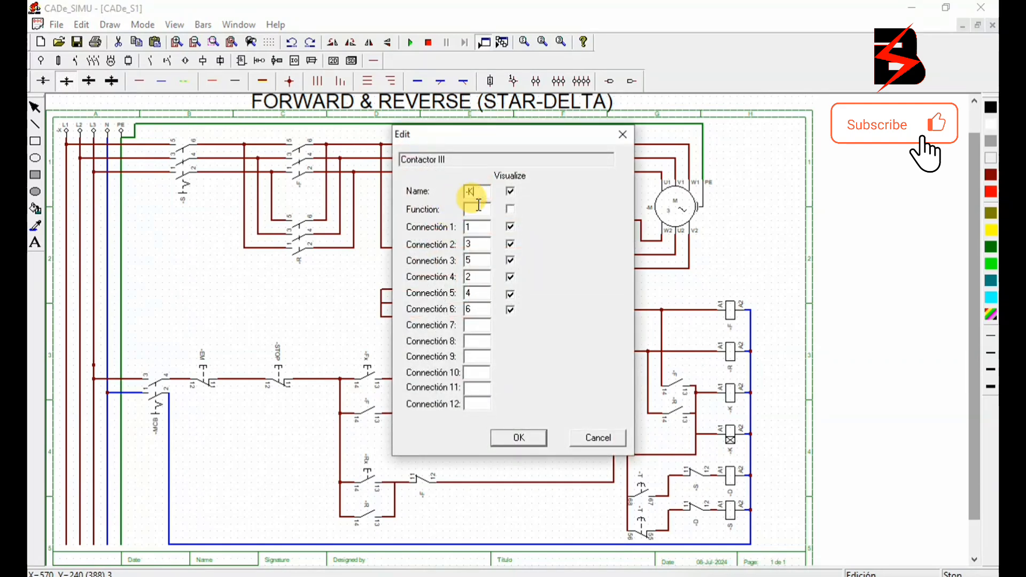
pyautogui.write('-D')
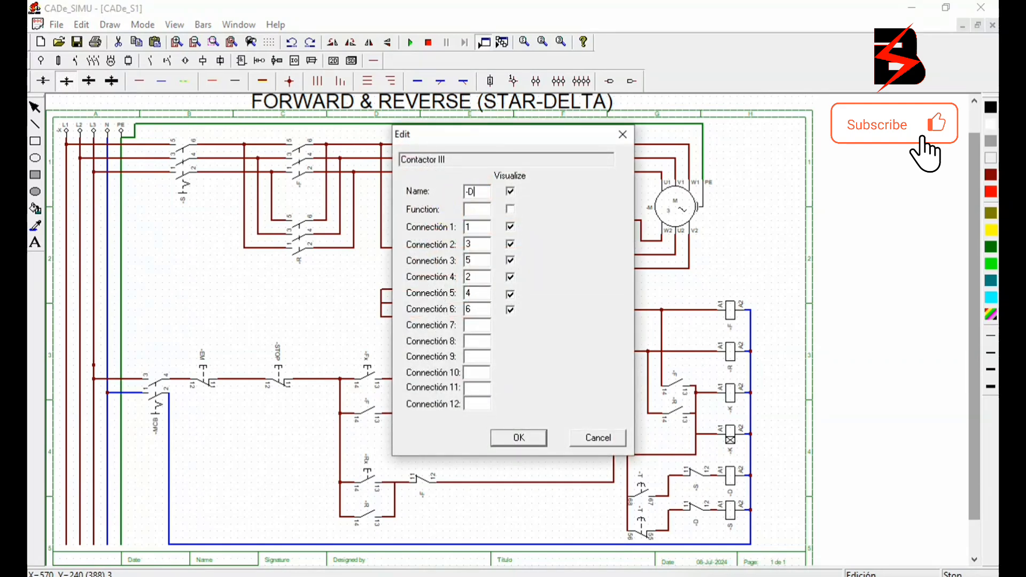
pyautogui.click(533, 438)
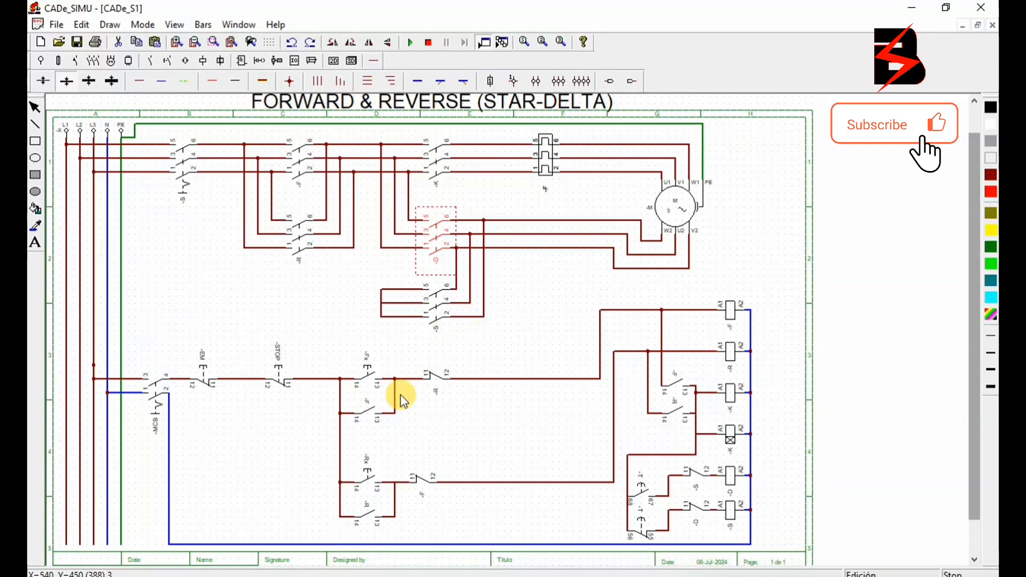
# Place a normally closed auxiliary contact, turned left, on the horizontal neutral wire along the drawing's lower edge
pyautogui.click(977, 354)
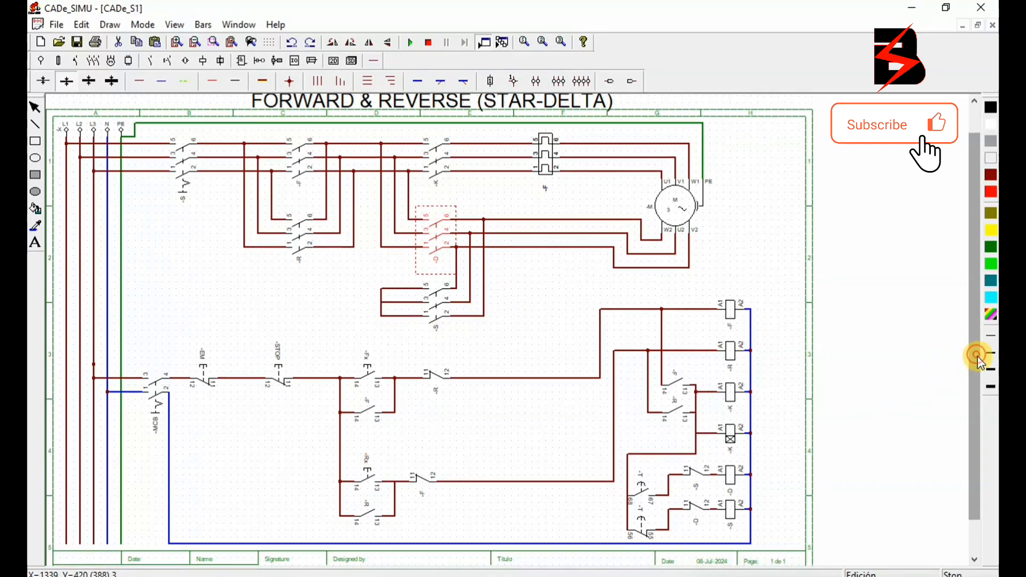
pyautogui.click(978, 358)
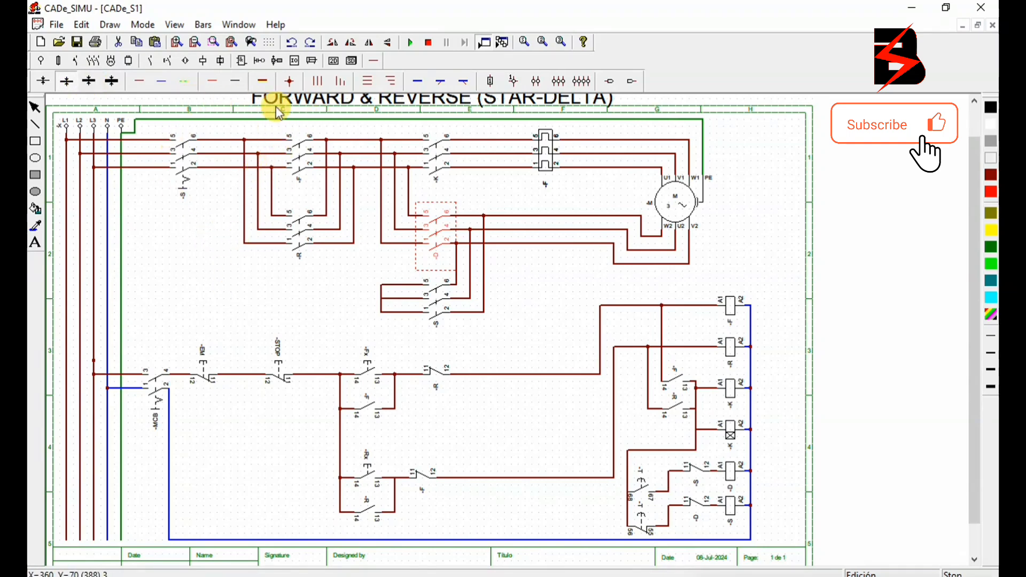
pyautogui.click(152, 61)
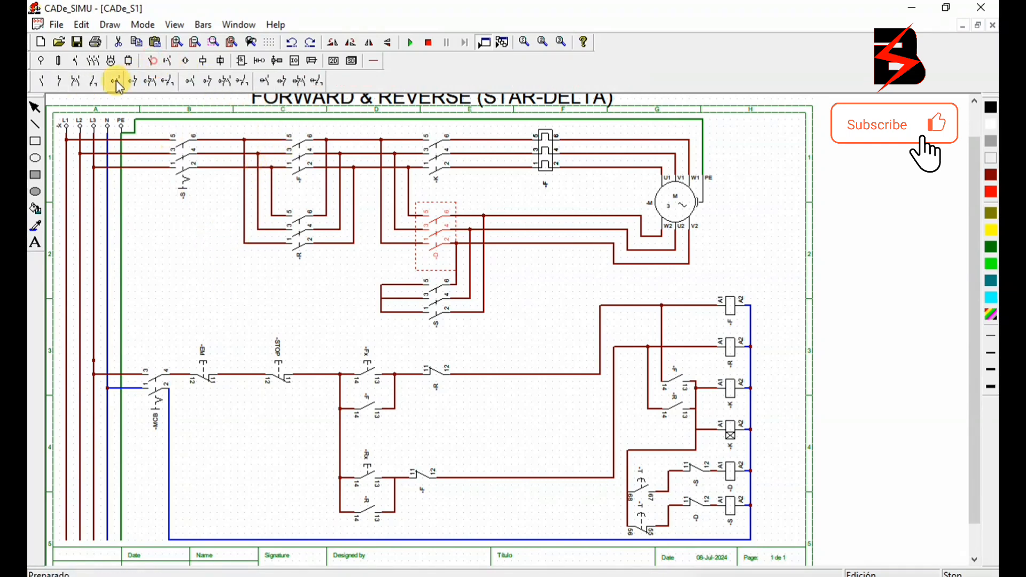
pyautogui.click(60, 81)
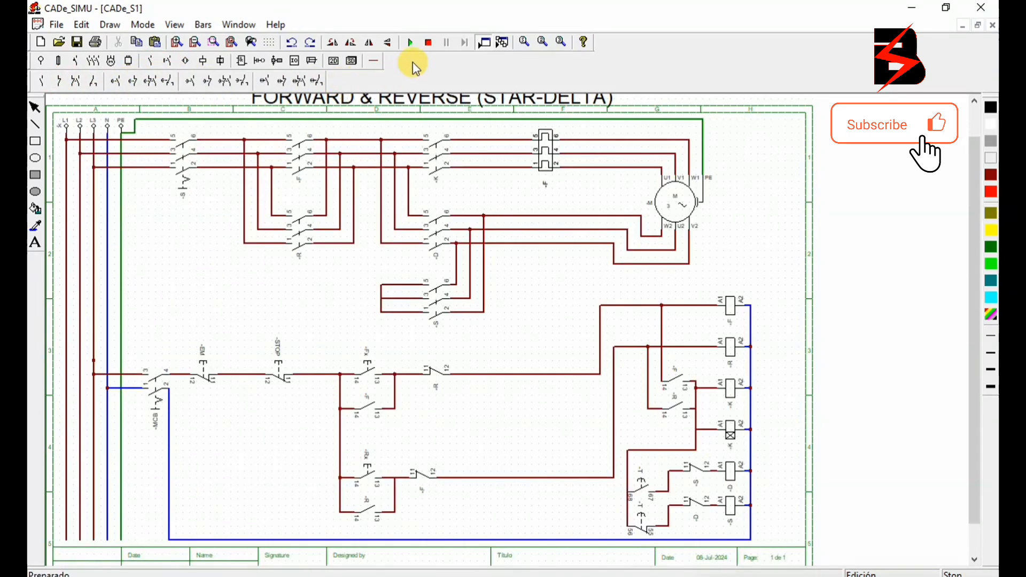
pyautogui.click(333, 43)
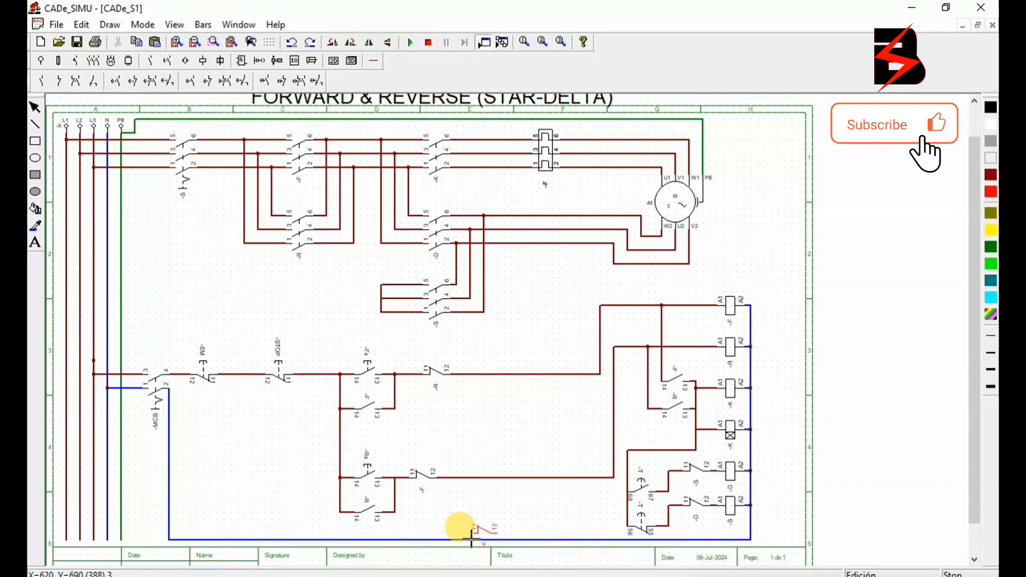
pyautogui.click(471, 542)
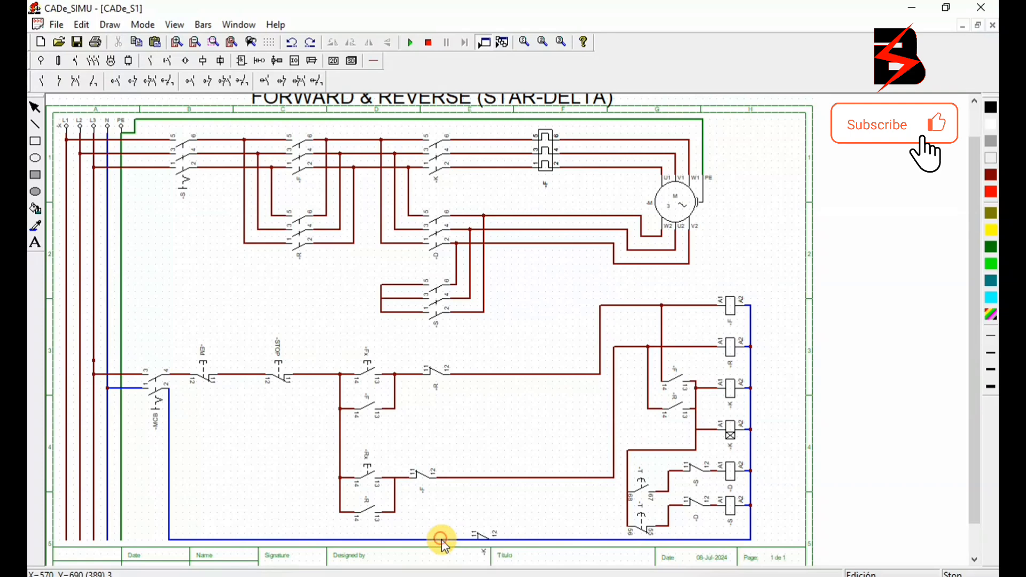
# Replace the horizontal neutral wire with a new neutral wire running through the added normally closed contact
pyautogui.click(563, 541)
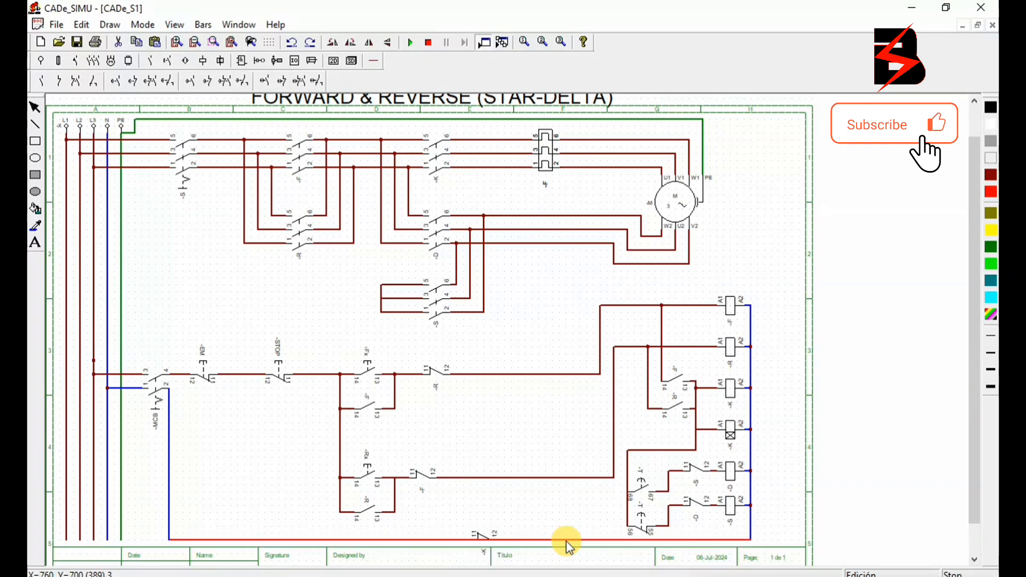
pyautogui.press('Delete')
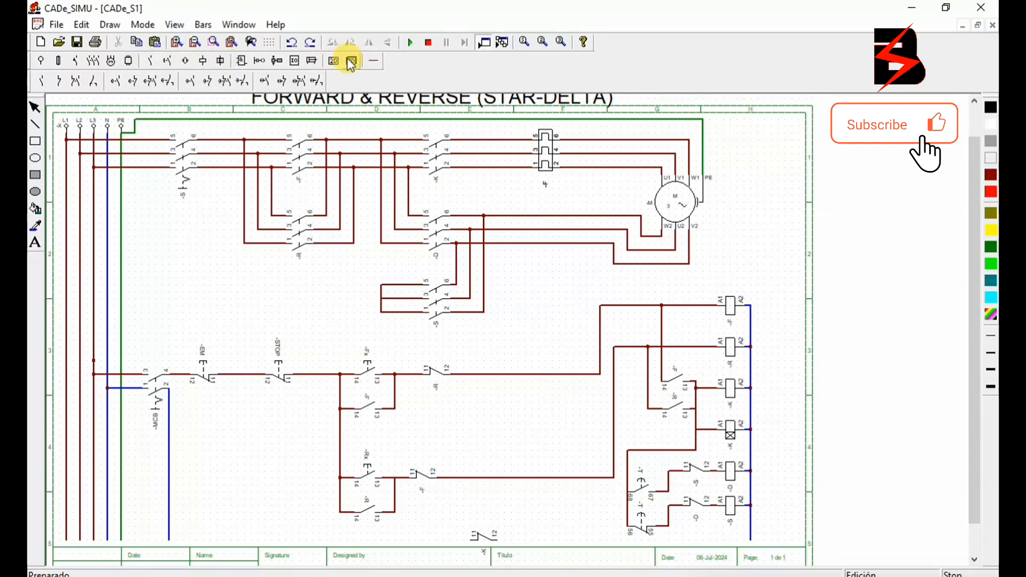
pyautogui.click(374, 64)
pyautogui.click(164, 80)
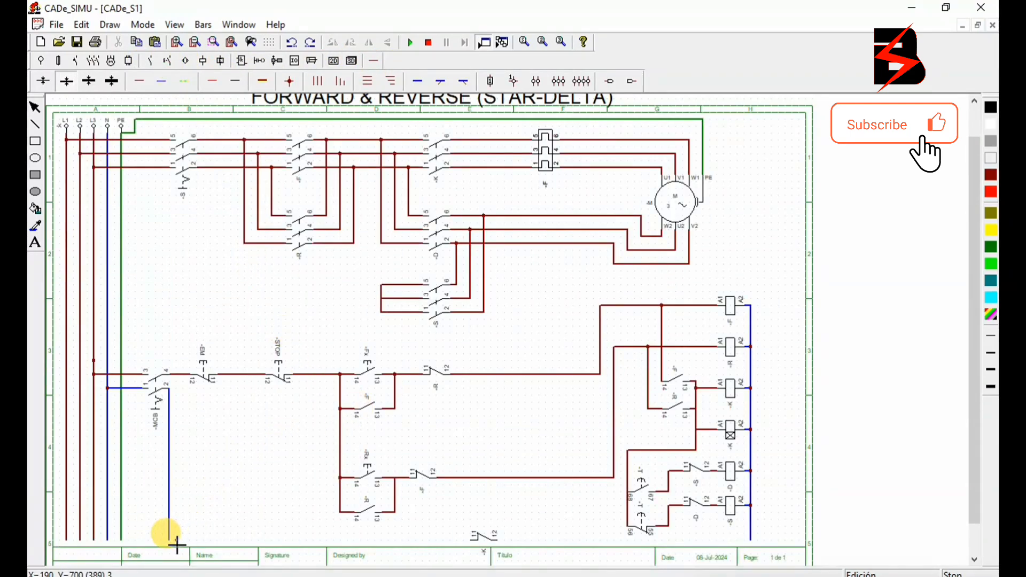
pyautogui.moveTo(174, 545)
pyautogui.mouseDown()
pyautogui.moveTo(348, 550)
pyautogui.moveTo(481, 570)
pyautogui.moveTo(470, 547)
pyautogui.moveTo(755, 549)
pyautogui.mouseUp()
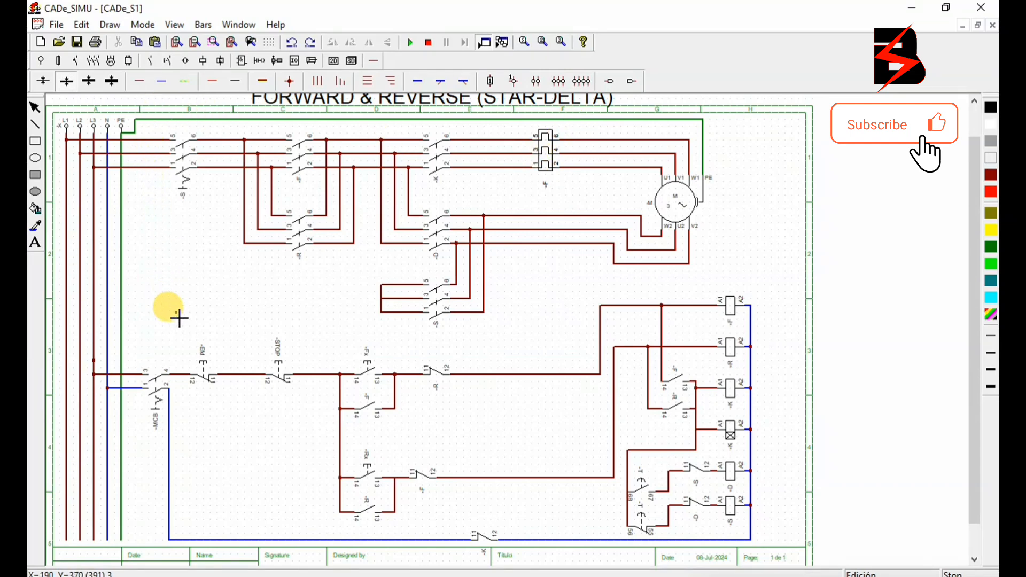
# Rename the normally closed contact in the neutral wire as -F
pyautogui.doubleClick(486, 541)
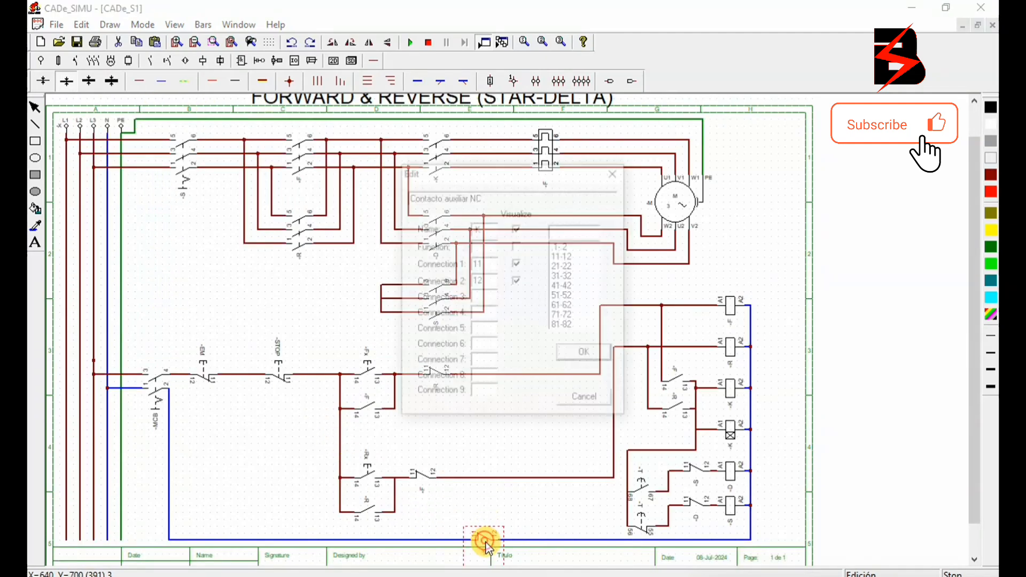
pyautogui.click(491, 229)
pyautogui.write('-F')
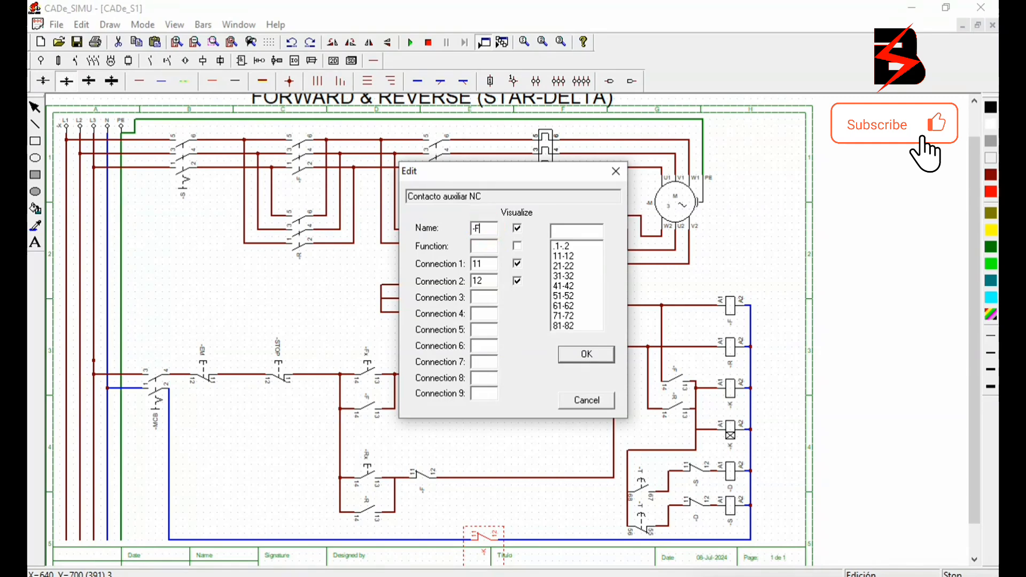
pyautogui.click(574, 362)
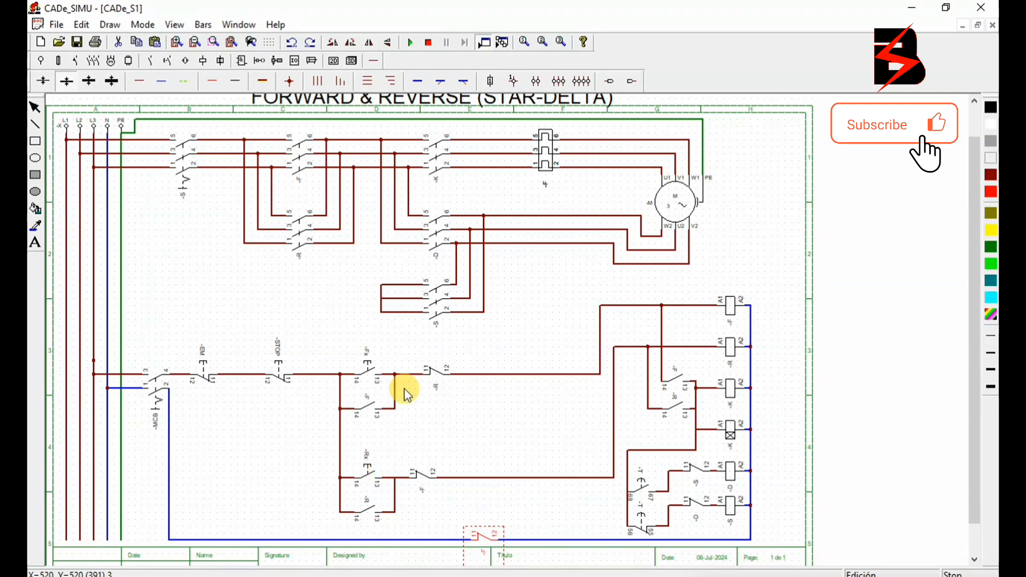
pyautogui.click(238, 475)
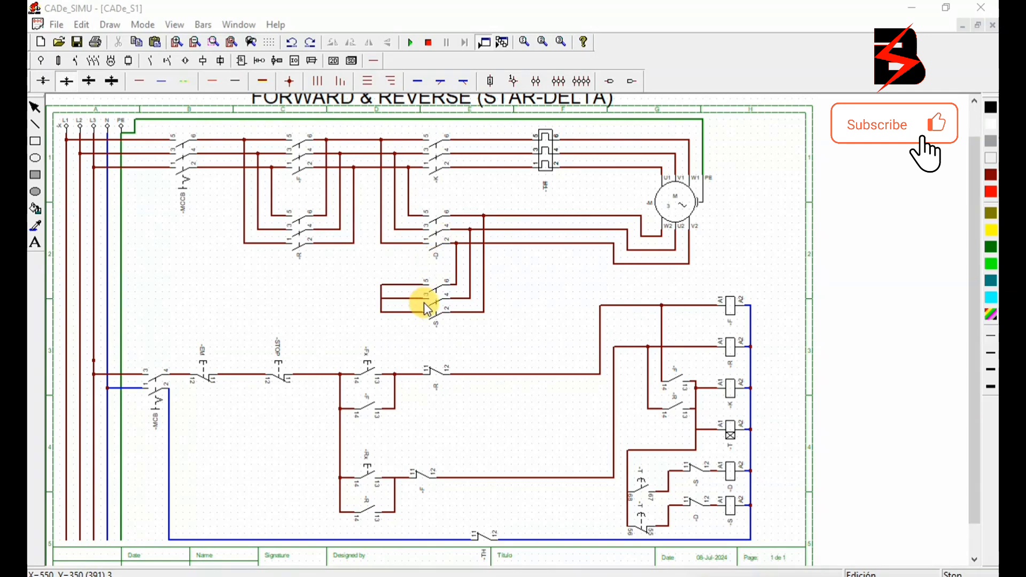
# Start the simulation and close the -MCCB and -MCB circuit breakers
pyautogui.click(410, 42)
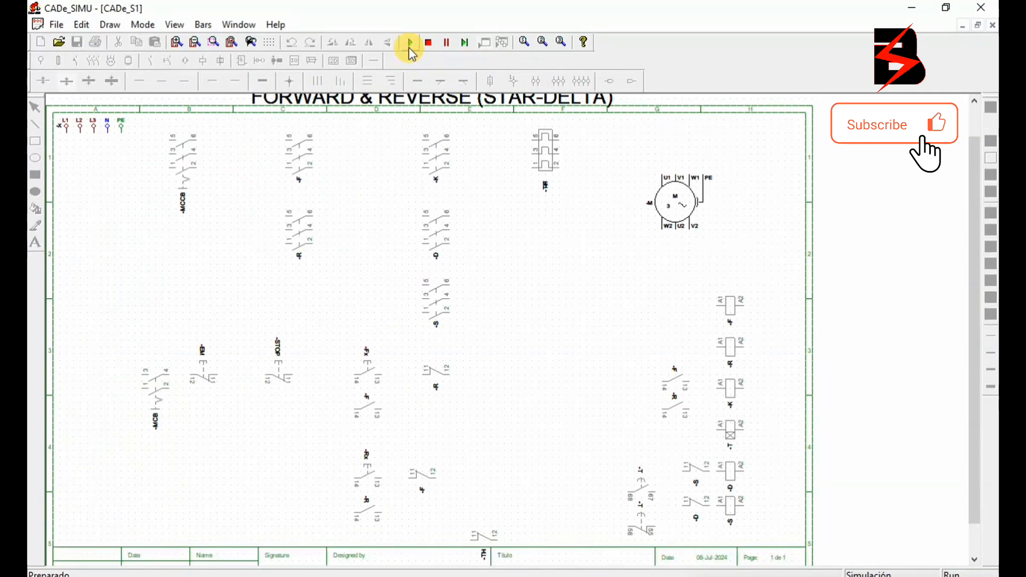
pyautogui.click(181, 170)
pyautogui.click(161, 394)
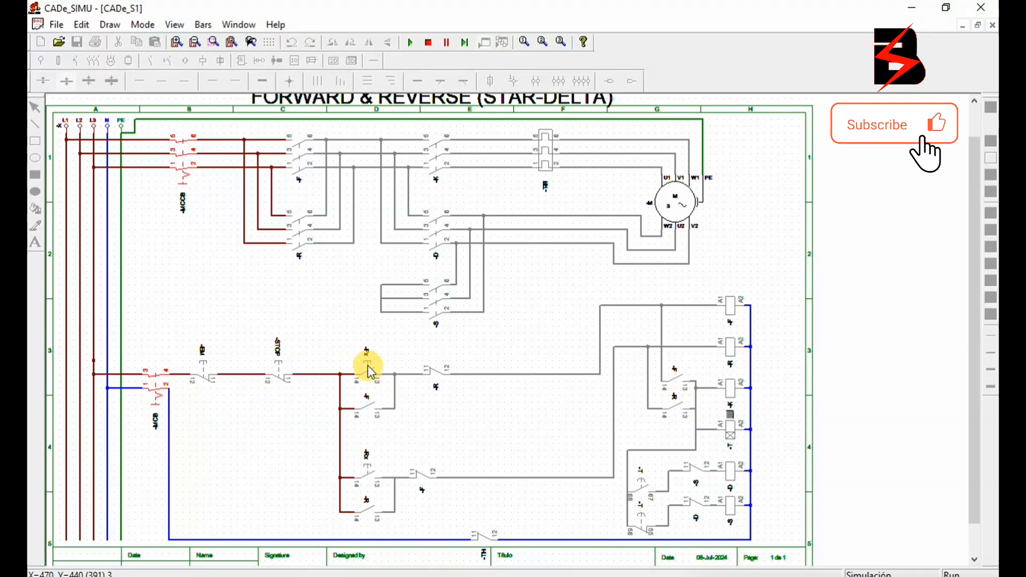
# Run the motor forward with -Fx and test the interlock with -Rx before stopping it with -STOP
pyautogui.click(367, 365)
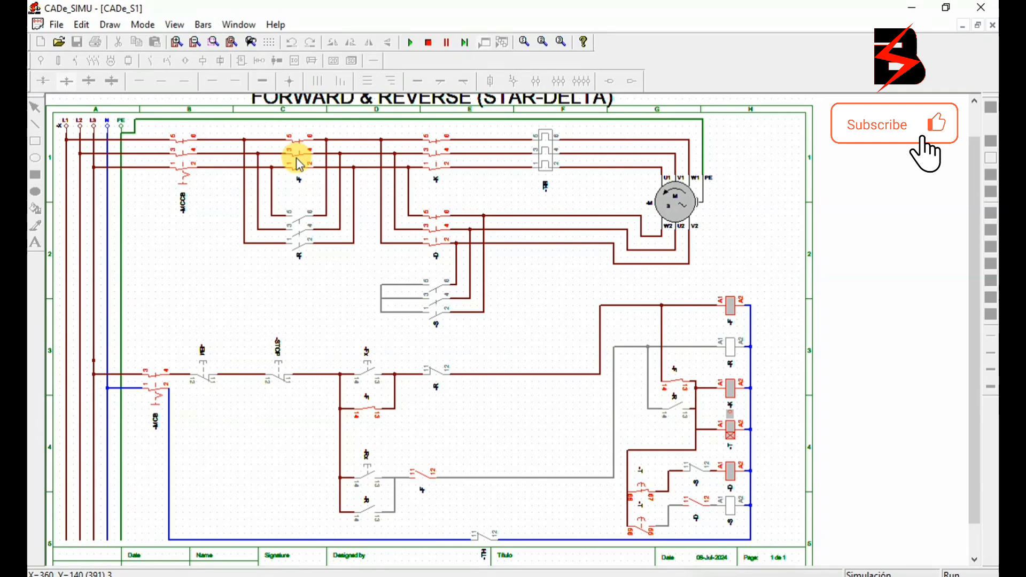
pyautogui.click(374, 474)
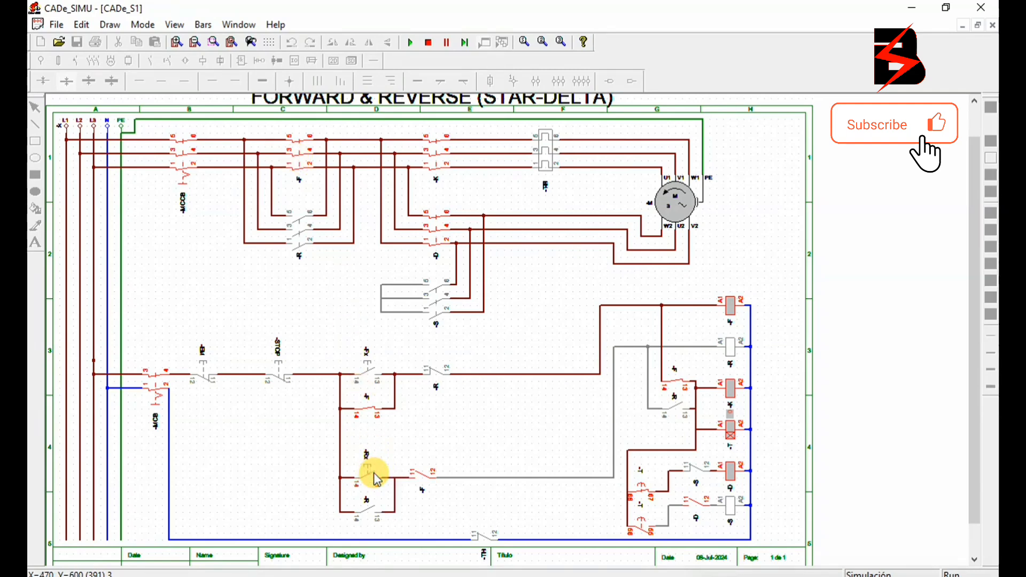
pyautogui.click(374, 473)
pyautogui.click(374, 473)
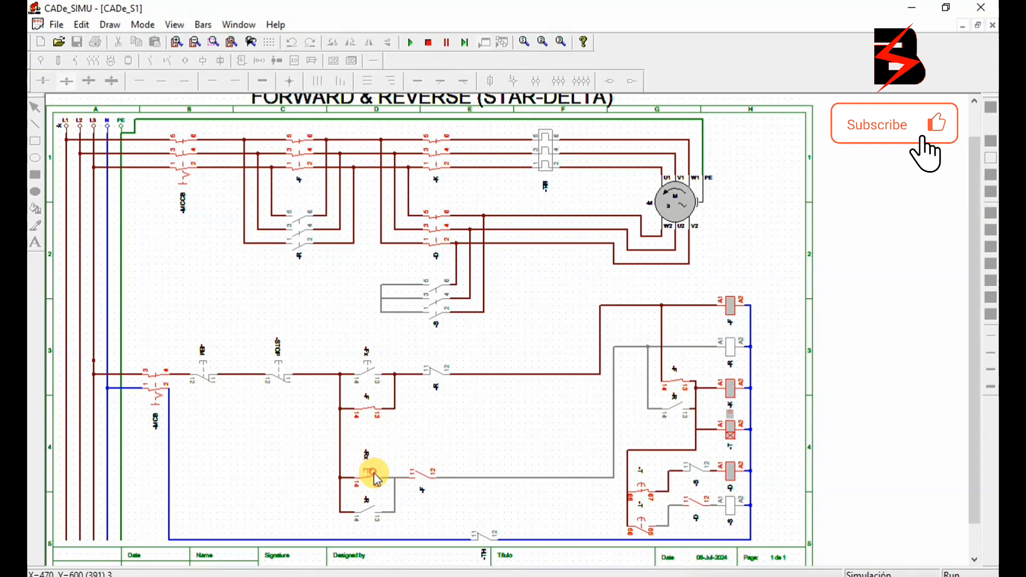
pyautogui.click(271, 360)
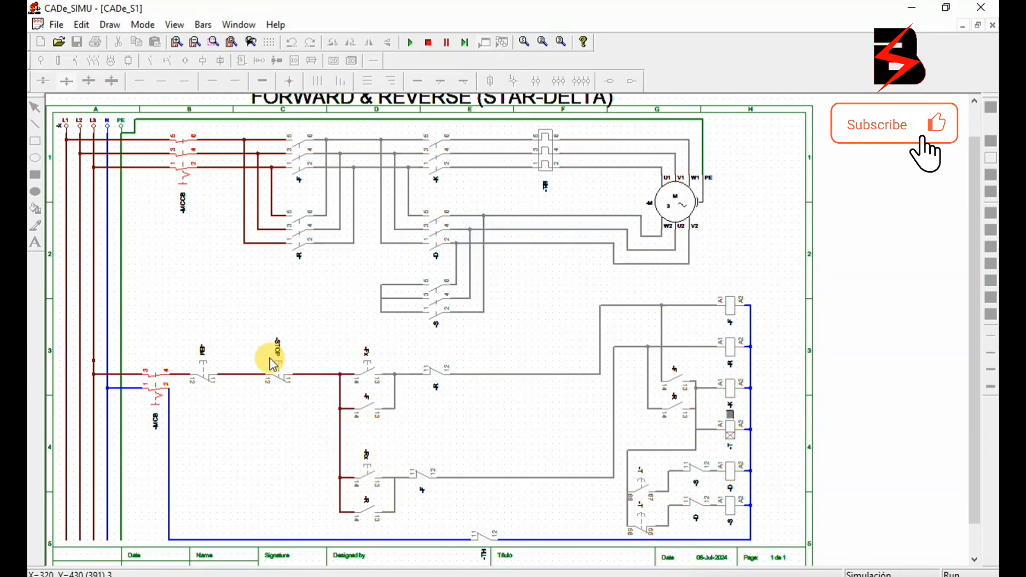
# Run the motor in reverse with -Rx and again forward with -Fx, ending each run with -STOP
pyautogui.click(369, 472)
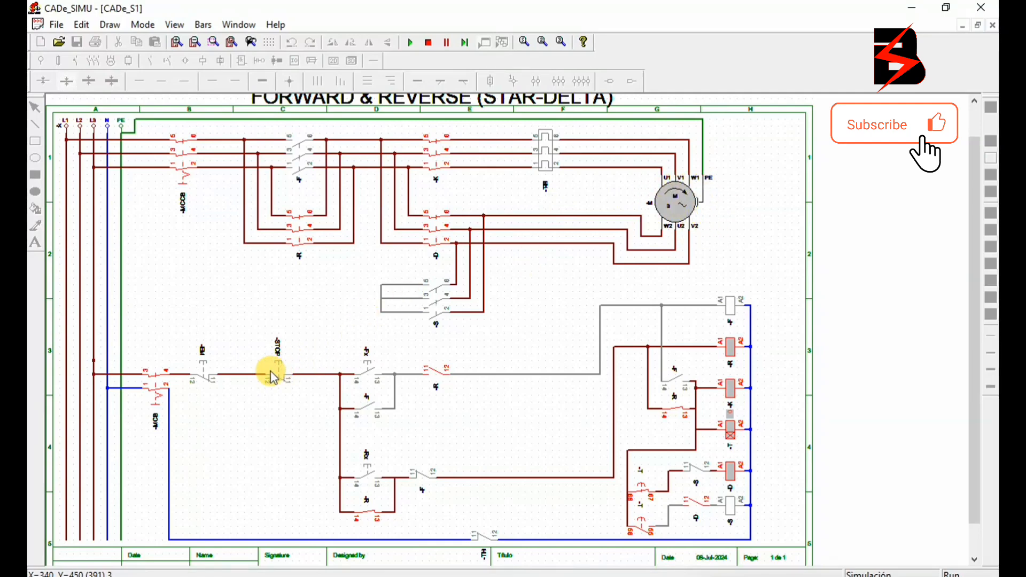
pyautogui.click(283, 363)
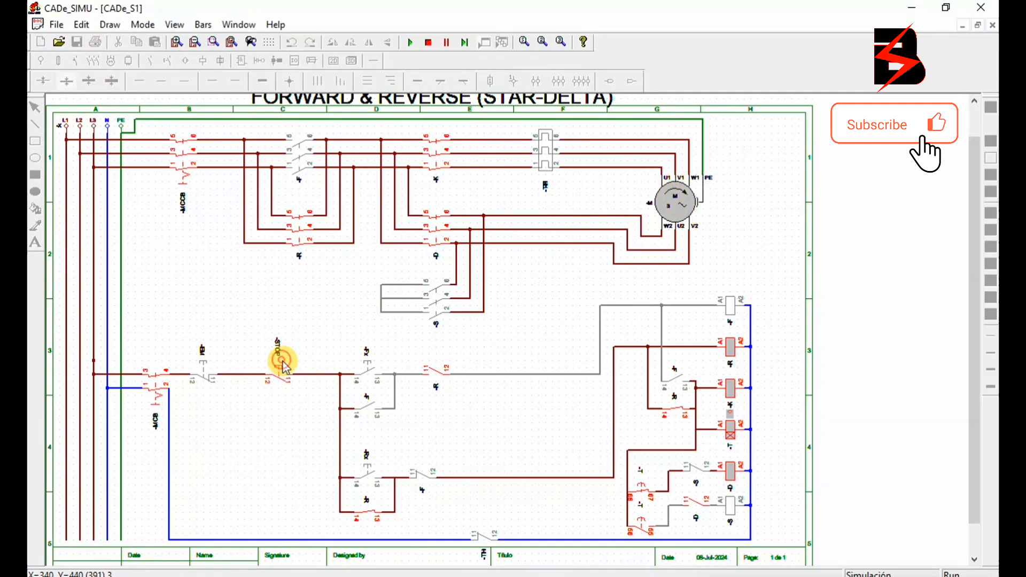
pyautogui.click(364, 371)
pyautogui.click(367, 369)
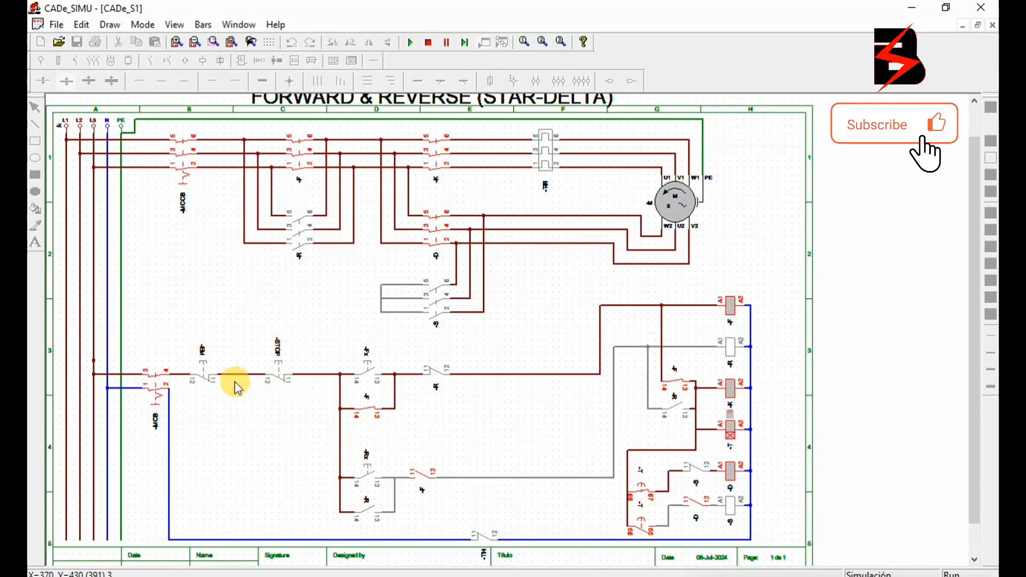
pyautogui.click(276, 371)
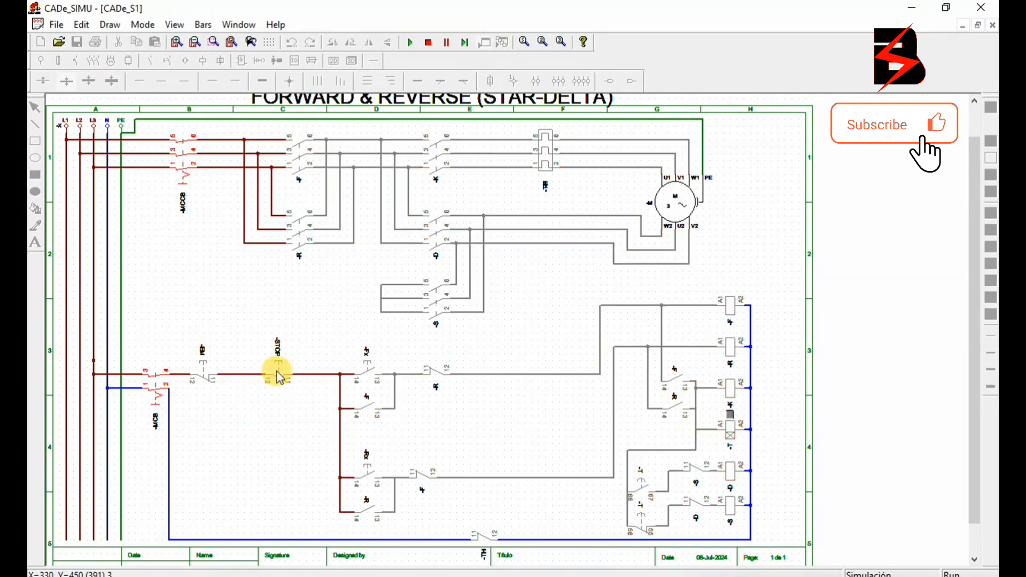